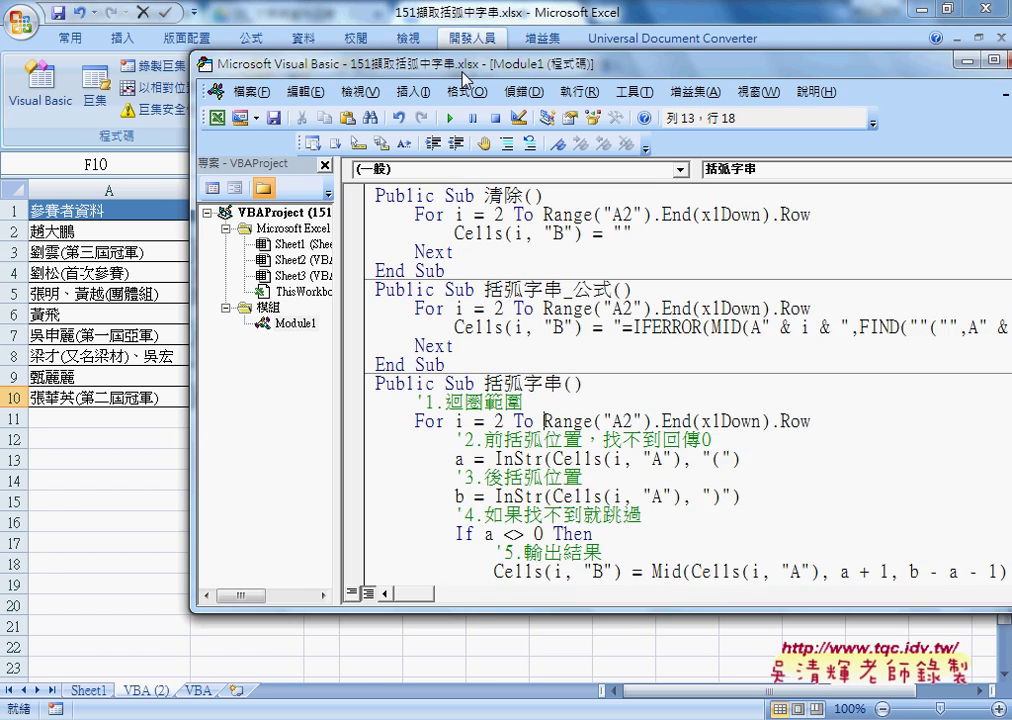
Drag-select text in the macro code, then move the code window aside to reveal the sheet.
{"action": "left_click_drag", "start_coordinate": [630, 120], "coordinate": [392, 64]}
{"action": "scroll", "coordinate": [533, 410], "scroll_direction": "down", "scroll_amount": 2}
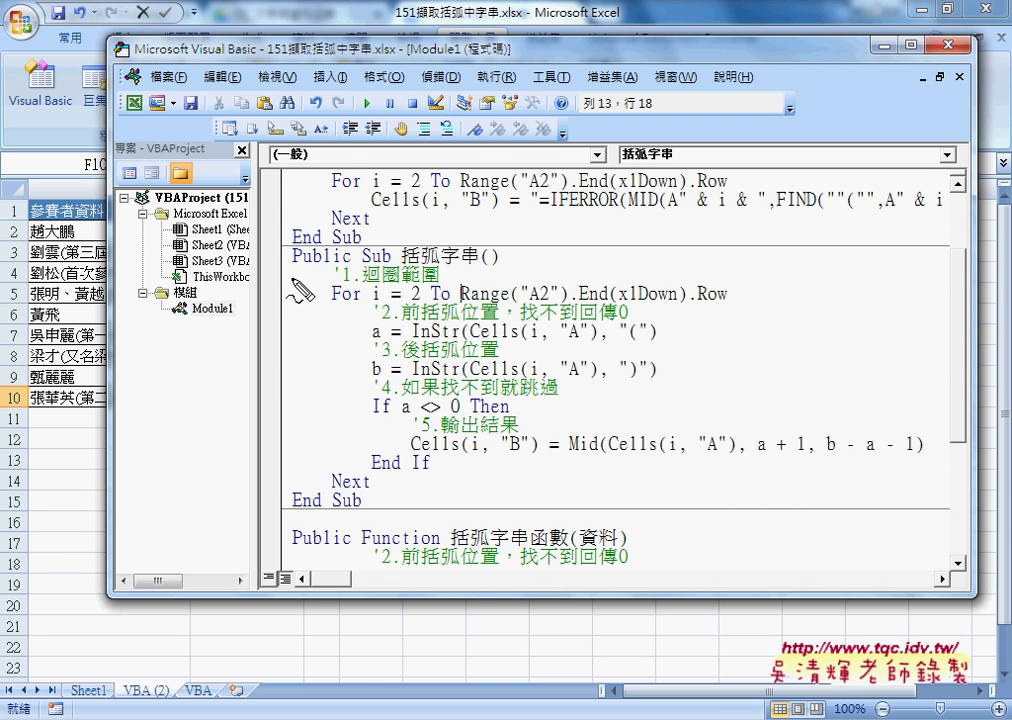
{"action": "mouse_move", "coordinate": [292, 297]}
{"action": "left_mouse_down"}
{"action": "mouse_move", "coordinate": [327, 293]}
{"action": "mouse_move", "coordinate": [378, 315]}
{"action": "left_mouse_up"}
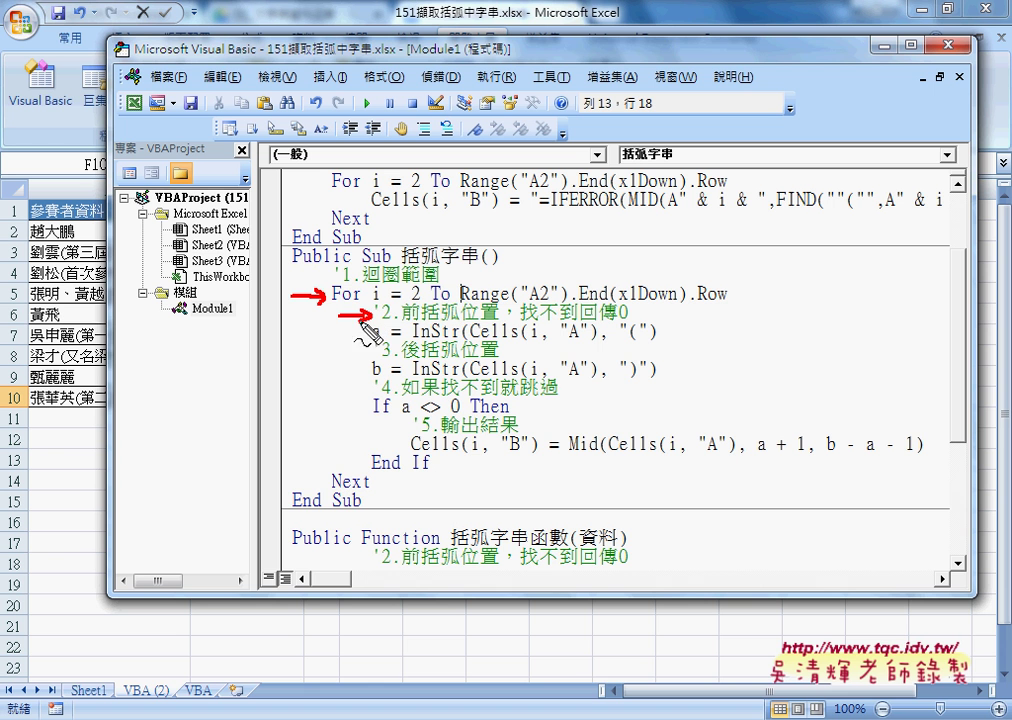
{"action": "left_click_drag", "start_coordinate": [327, 291], "coordinate": [327, 490]}
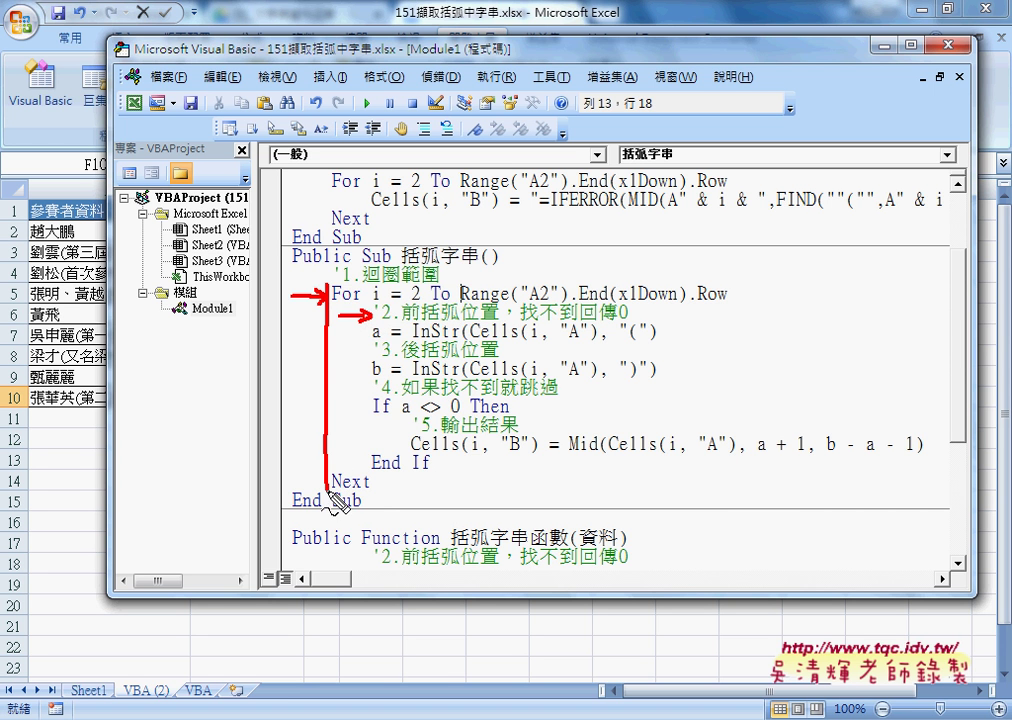
{"action": "left_click_drag", "start_coordinate": [347, 280], "coordinate": [330, 293]}
{"action": "left_click_drag", "start_coordinate": [335, 492], "coordinate": [362, 492]}
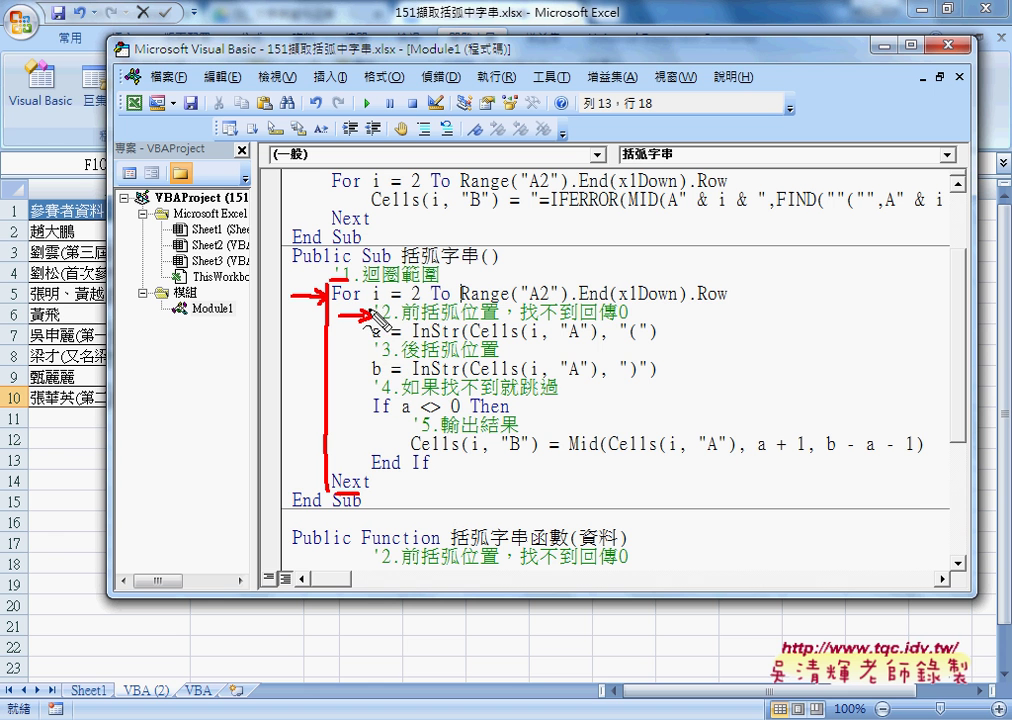
{"action": "mouse_move", "coordinate": [367, 316]}
{"action": "left_mouse_down"}
{"action": "mouse_move", "coordinate": [368, 415]}
{"action": "mouse_move", "coordinate": [408, 443]}
{"action": "left_mouse_up"}
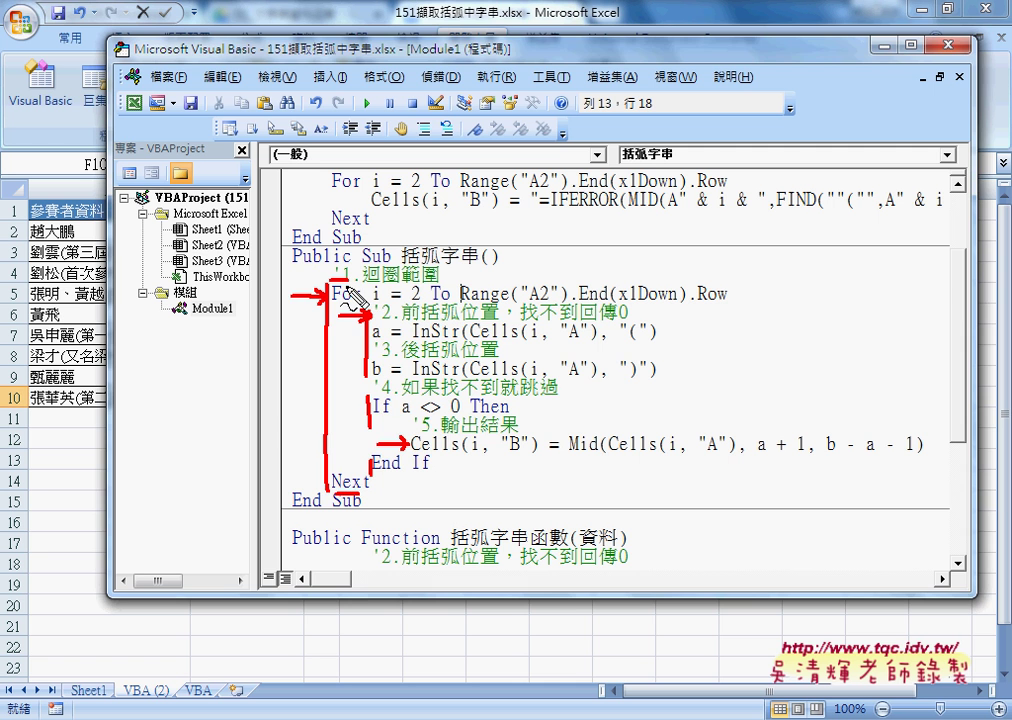
{"action": "key", "text": "Escape"}
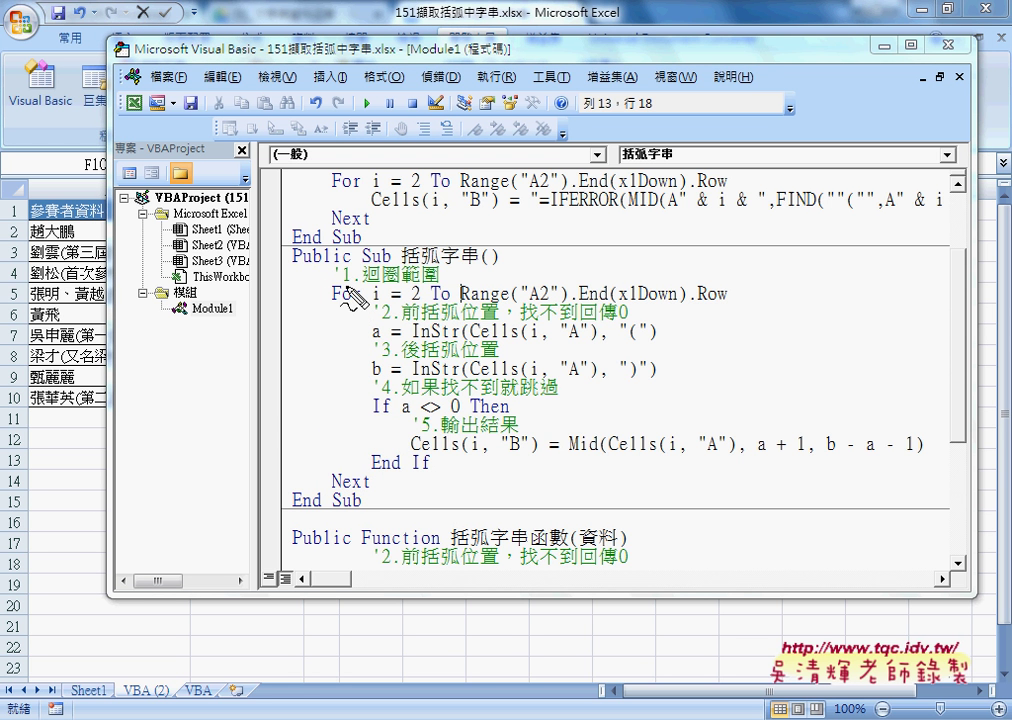
{"action": "left_click_drag", "start_coordinate": [333, 285], "coordinate": [437, 284]}
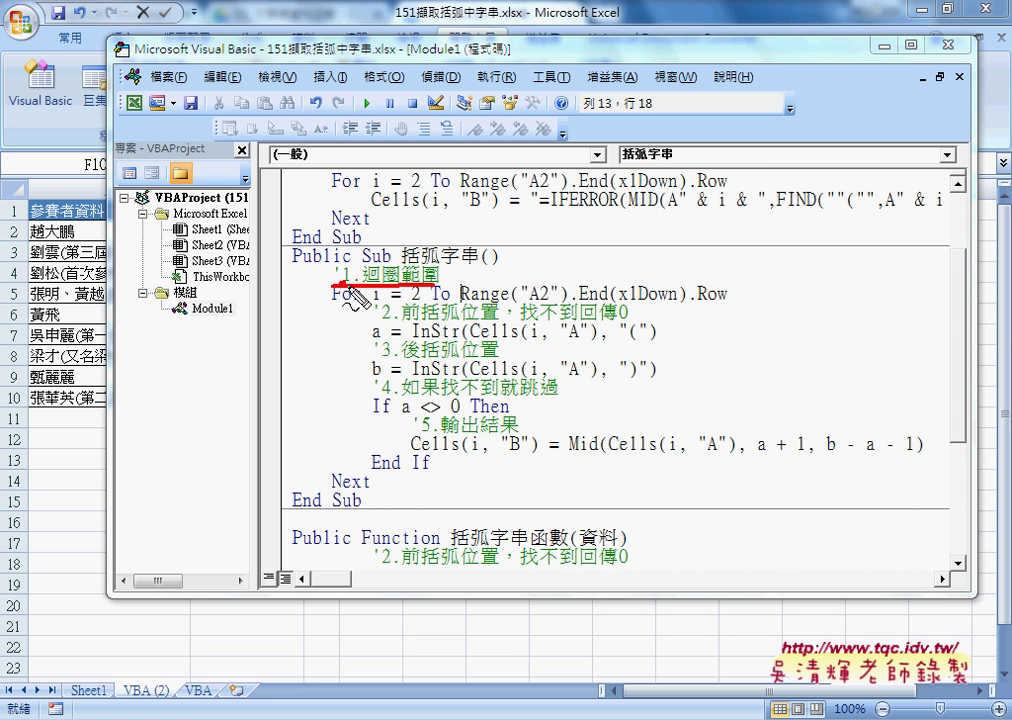
{"action": "mouse_move", "coordinate": [384, 321]}
{"action": "left_mouse_down"}
{"action": "mouse_move", "coordinate": [397, 320]}
{"action": "mouse_move", "coordinate": [396, 395]}
{"action": "left_mouse_up"}
{"action": "left_click_drag", "start_coordinate": [422, 435], "coordinate": [445, 434]}
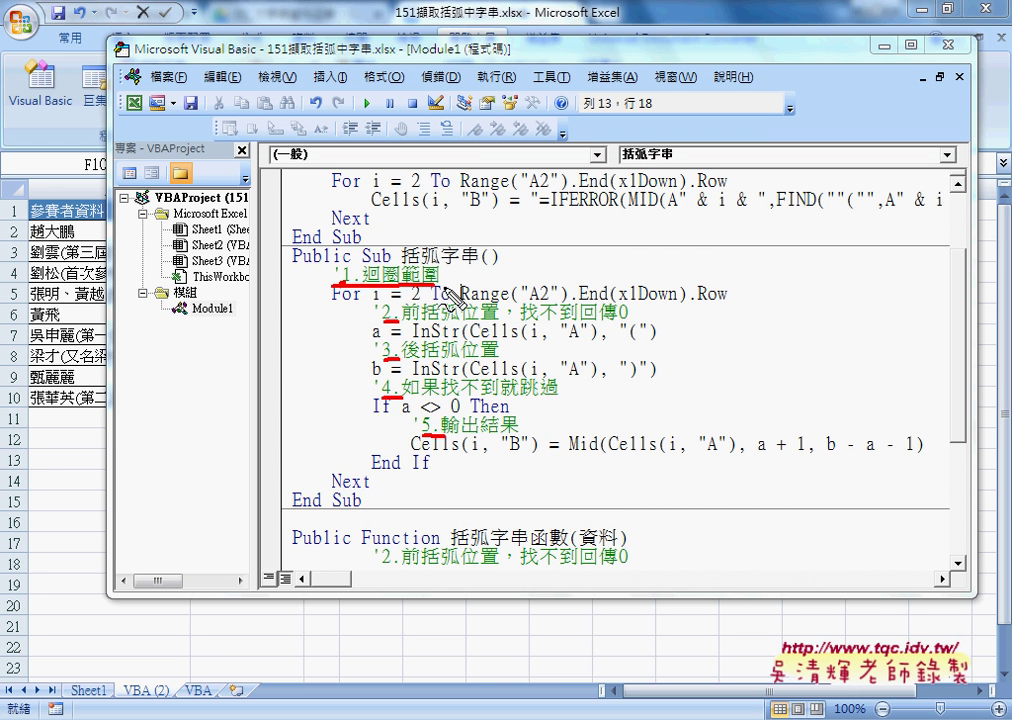
{"action": "key", "text": "Escape"}
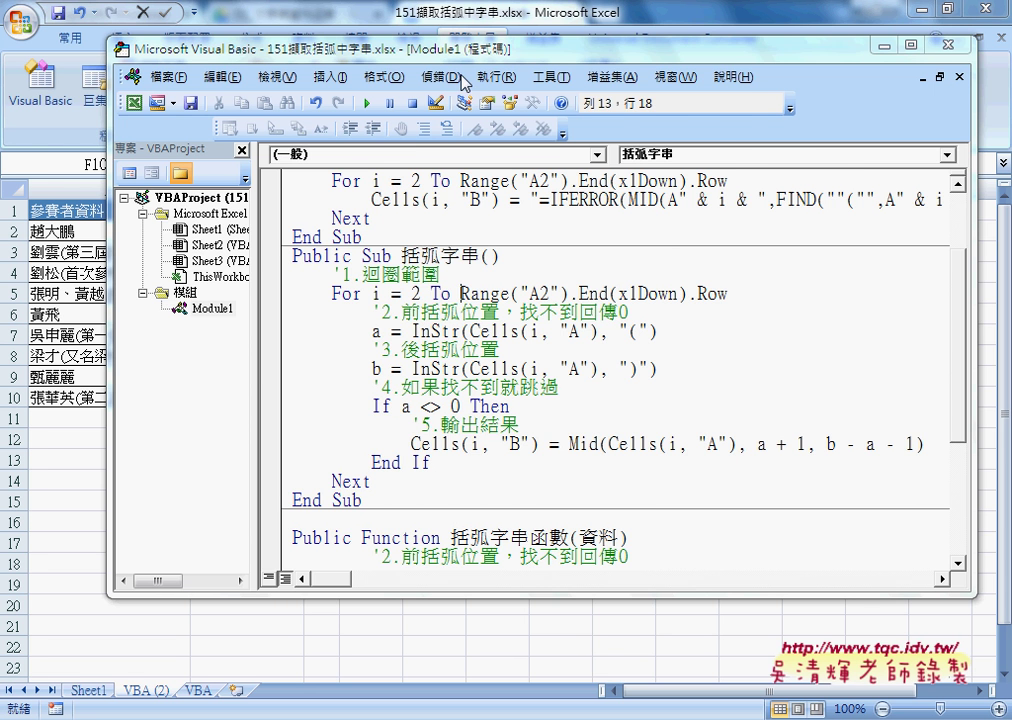
{"action": "left_click_drag", "start_coordinate": [368, 46], "coordinate": [770, 93]}
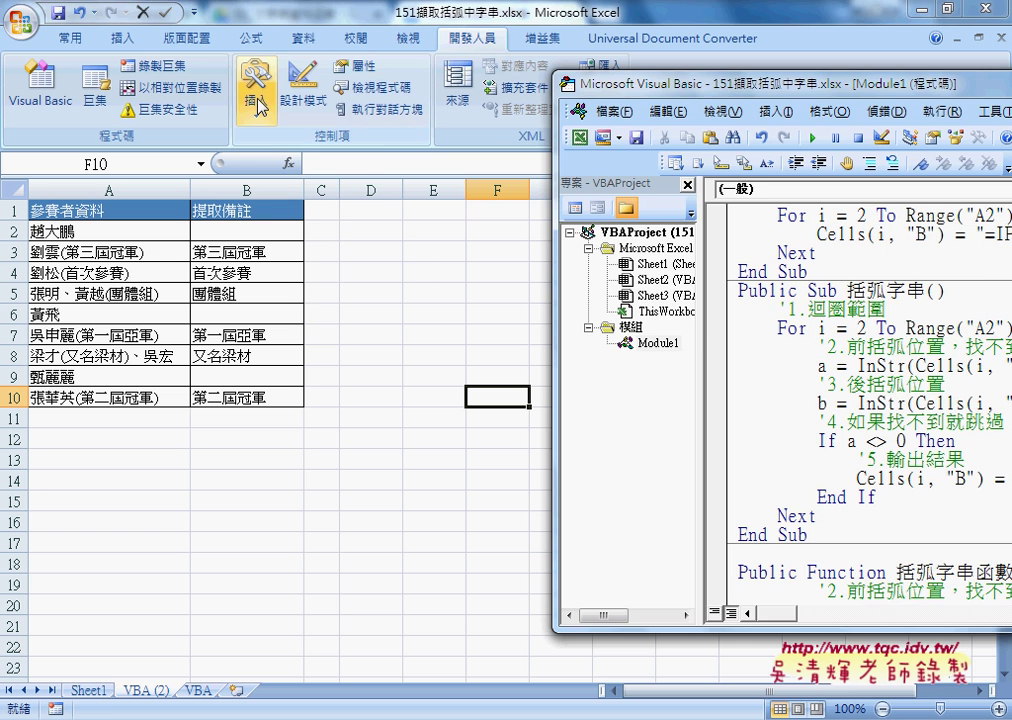
Draw a Form Button control over cells D1 to E2.
{"action": "left_click", "coordinate": [256, 92]}
{"action": "left_click", "coordinate": [255, 160]}
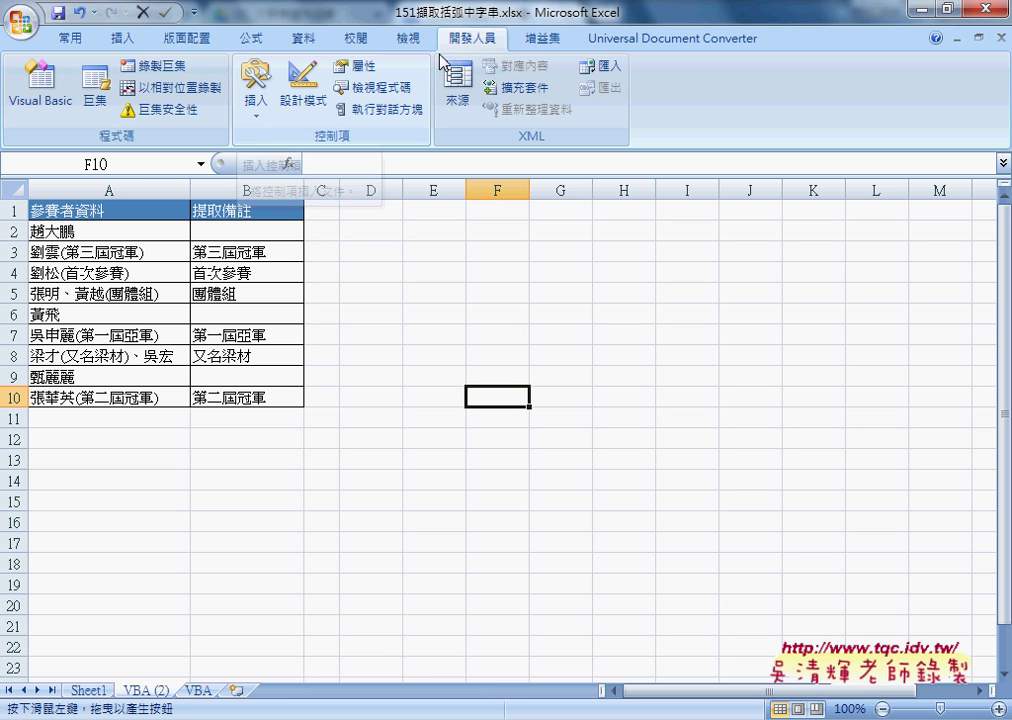
{"action": "left_click", "coordinate": [256, 100]}
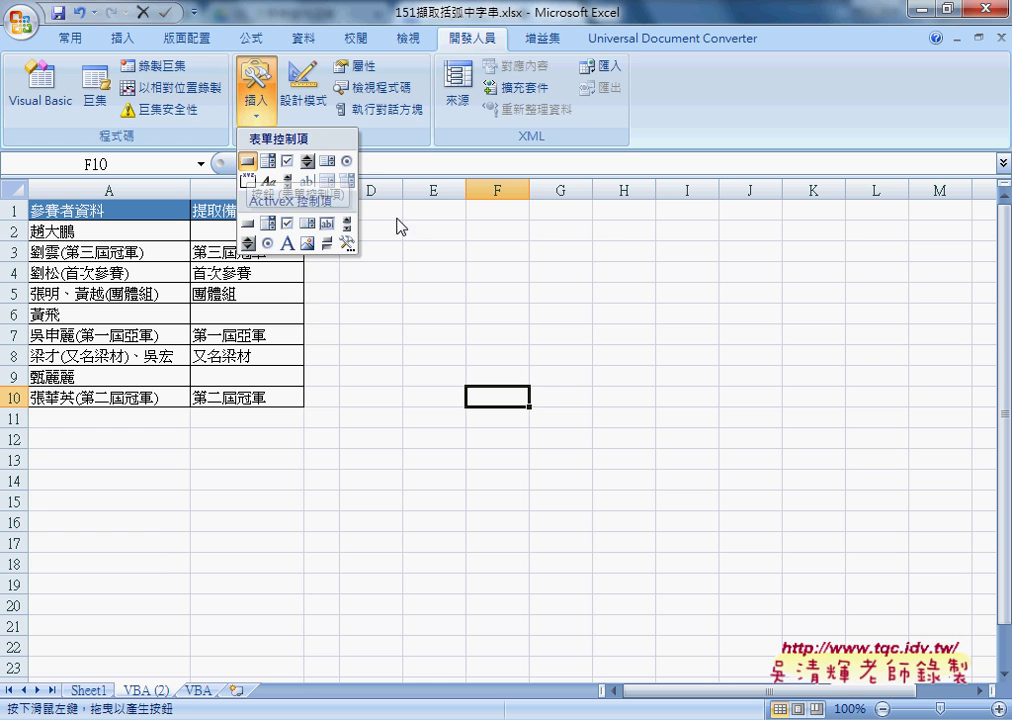
{"action": "left_click", "coordinate": [249, 163]}
{"action": "left_click", "coordinate": [256, 100]}
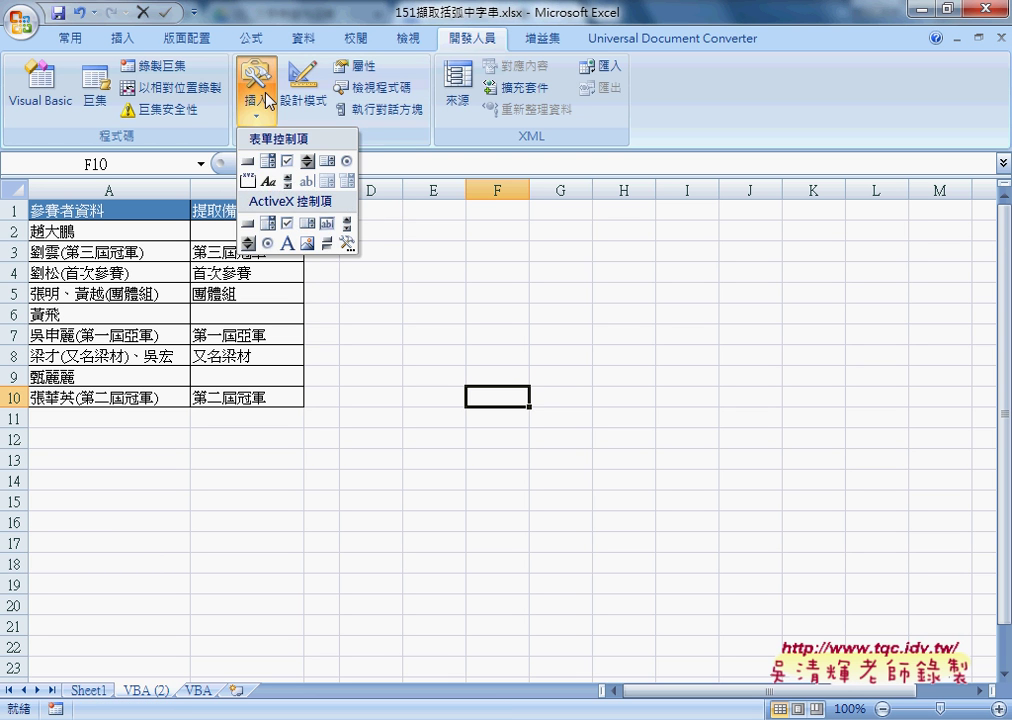
{"action": "left_click", "coordinate": [246, 161]}
{"action": "left_click_drag", "start_coordinate": [359, 209], "coordinate": [512, 248]}
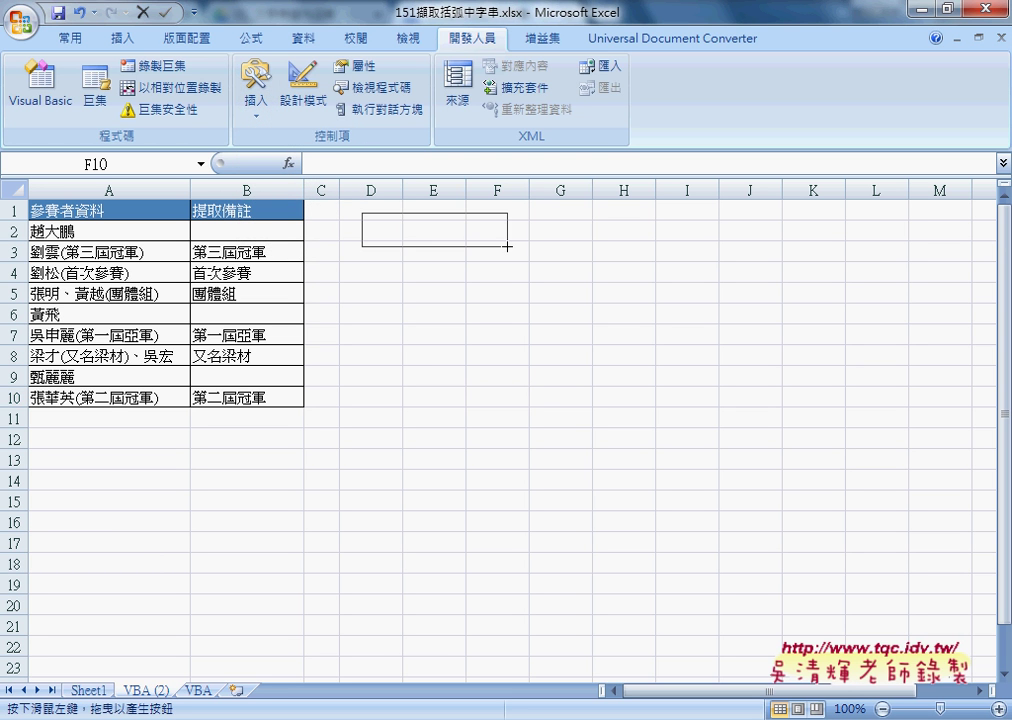
Assign the 括弧字串 macro to the new button and caption it 括弧字串.
{"action": "left_click", "coordinate": [452, 323]}
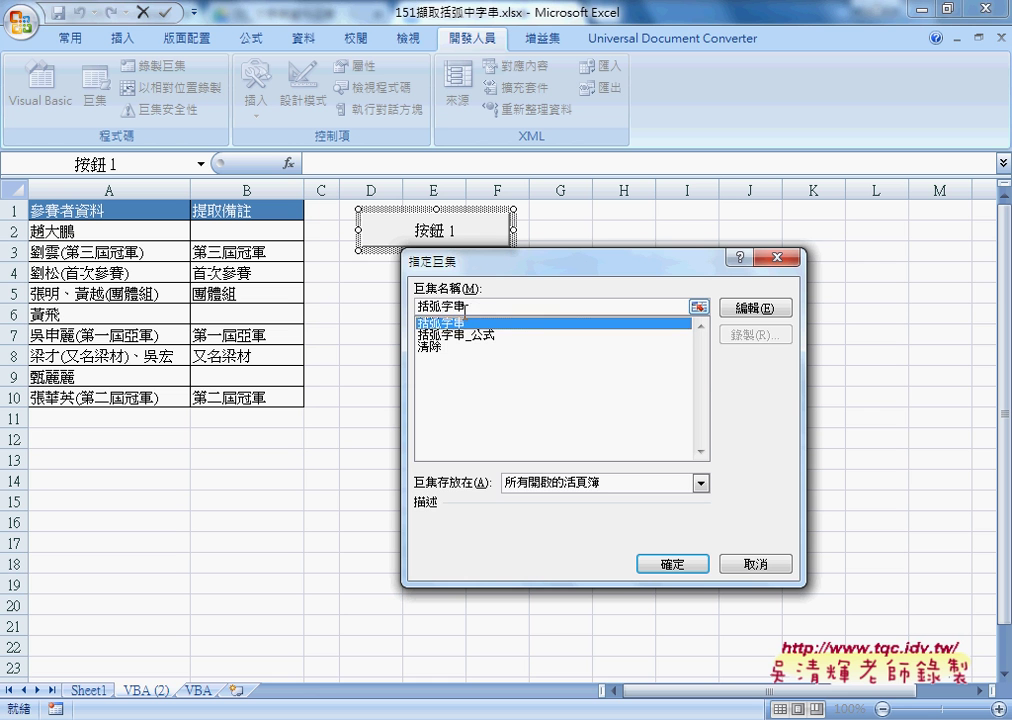
{"action": "right_click", "coordinate": [443, 300]}
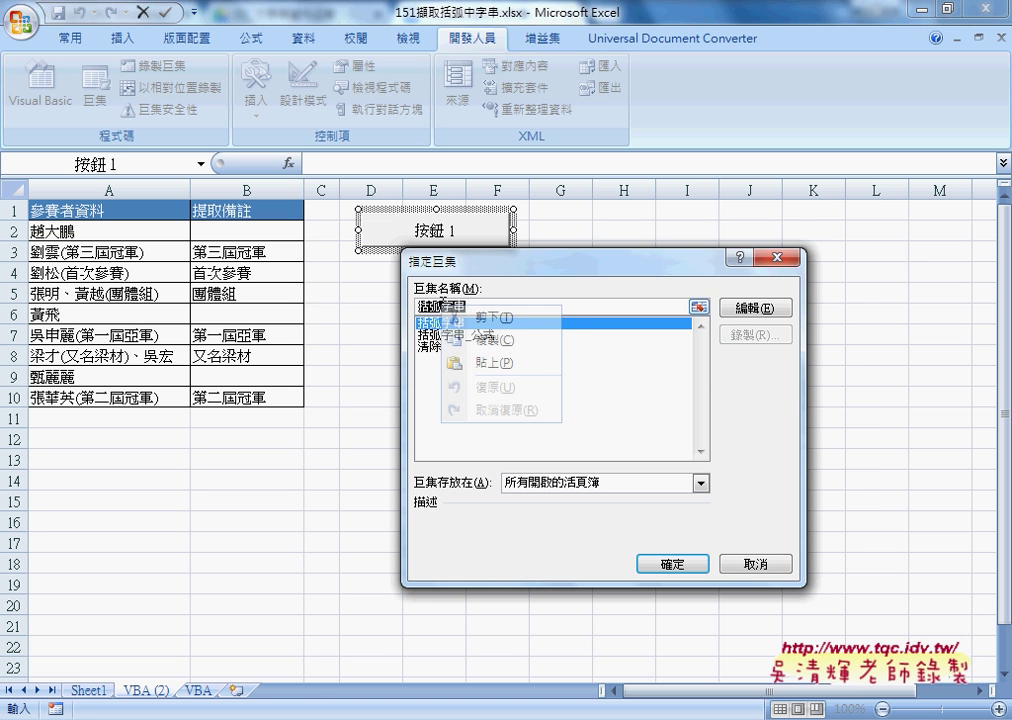
{"action": "left_click", "coordinate": [690, 565]}
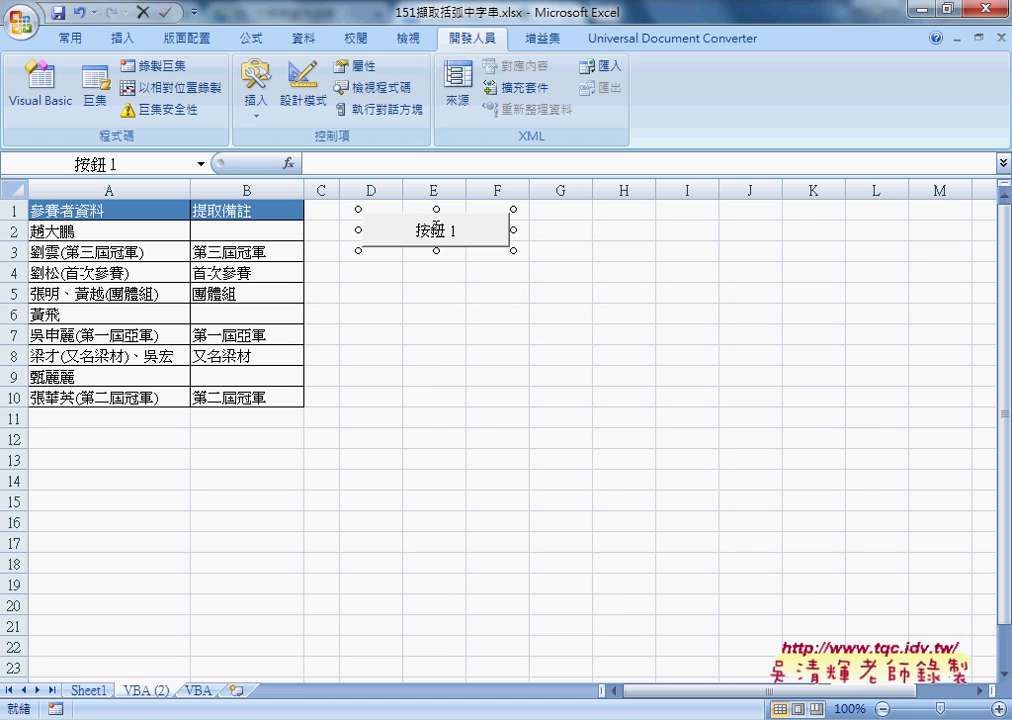
{"action": "left_click_drag", "start_coordinate": [455, 231], "coordinate": [410, 231]}
{"action": "type", "text": "括弧字串"}
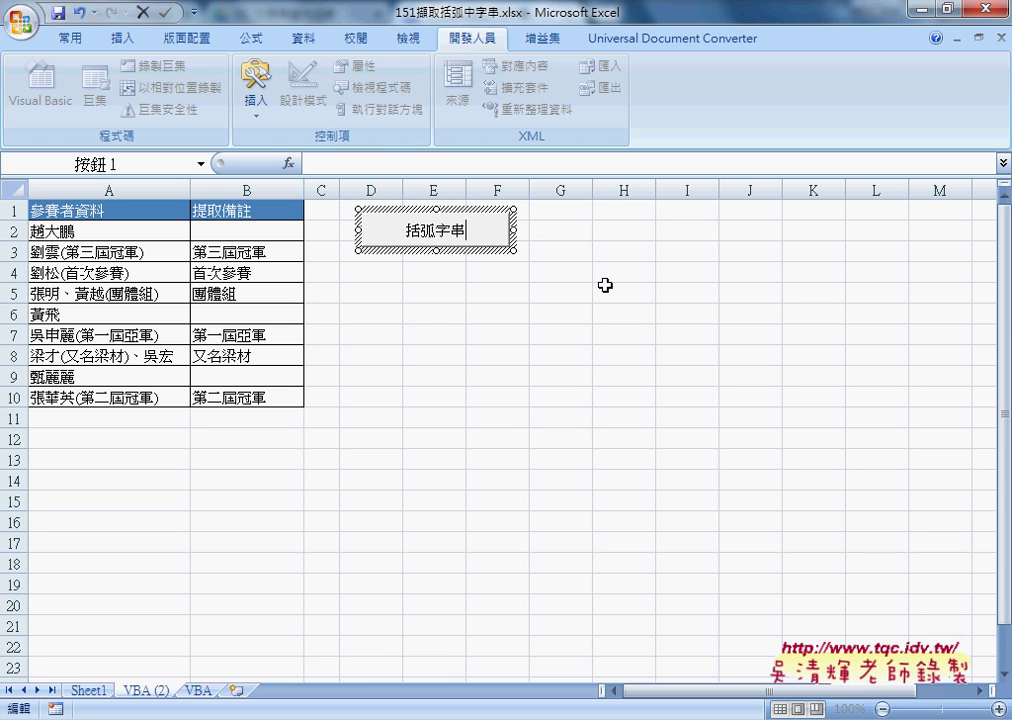
{"action": "left_click", "coordinate": [604, 288]}
Copy the 括弧字串 button and place the duplicate just below the original.
{"action": "right_click", "coordinate": [433, 232]}
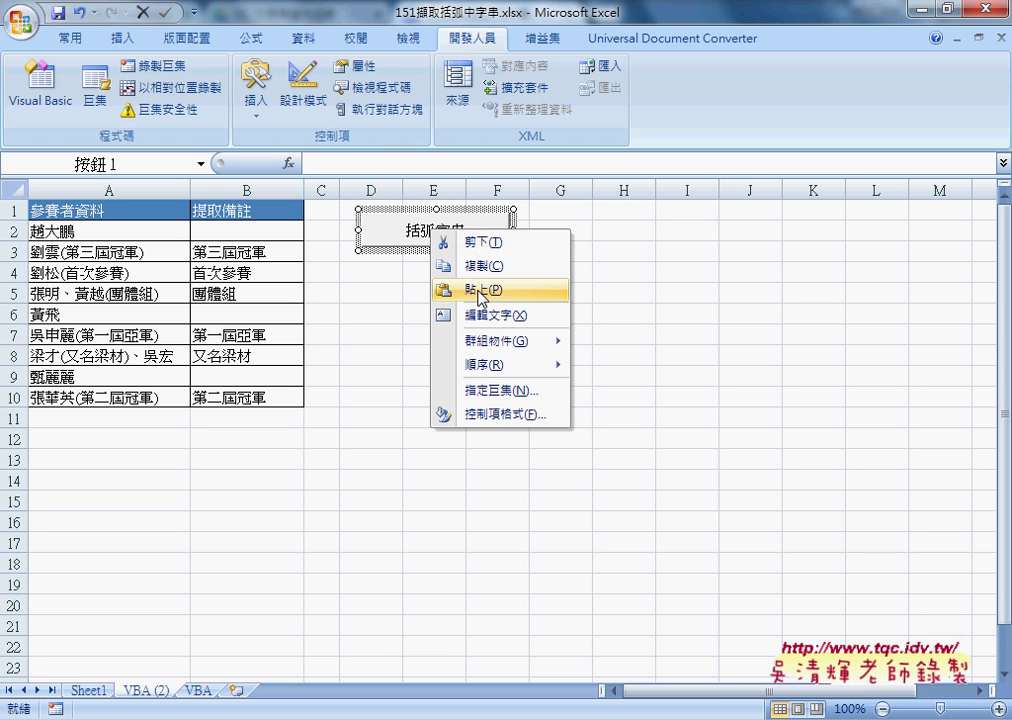
{"action": "left_click", "coordinate": [481, 266]}
{"action": "left_click", "coordinate": [384, 273]}
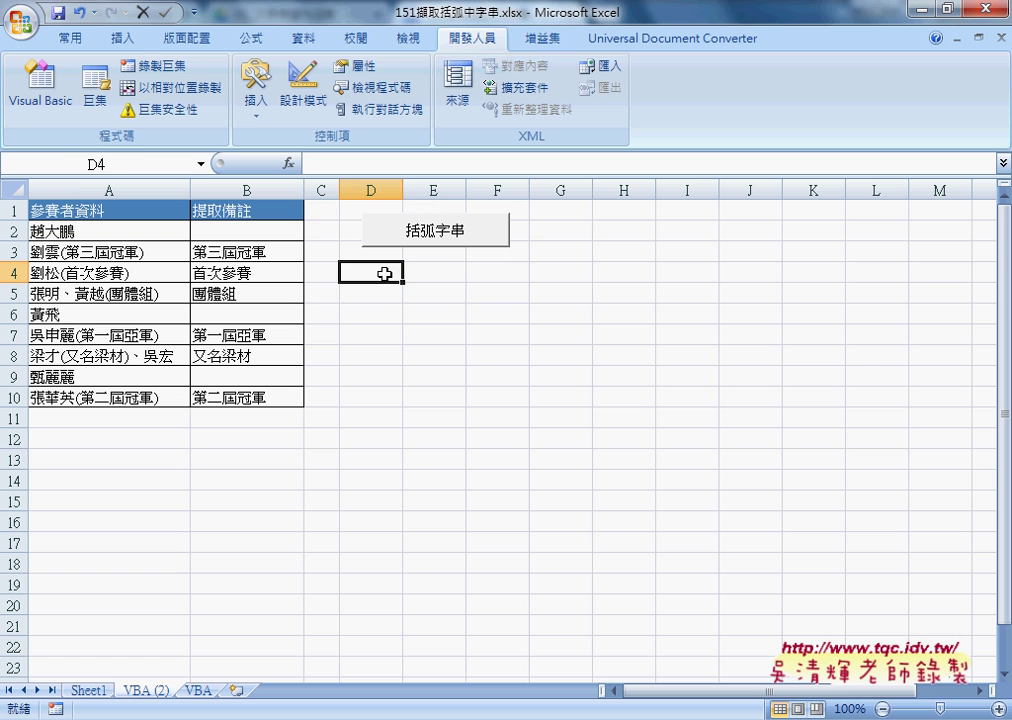
{"action": "key", "text": "ctrl+v"}
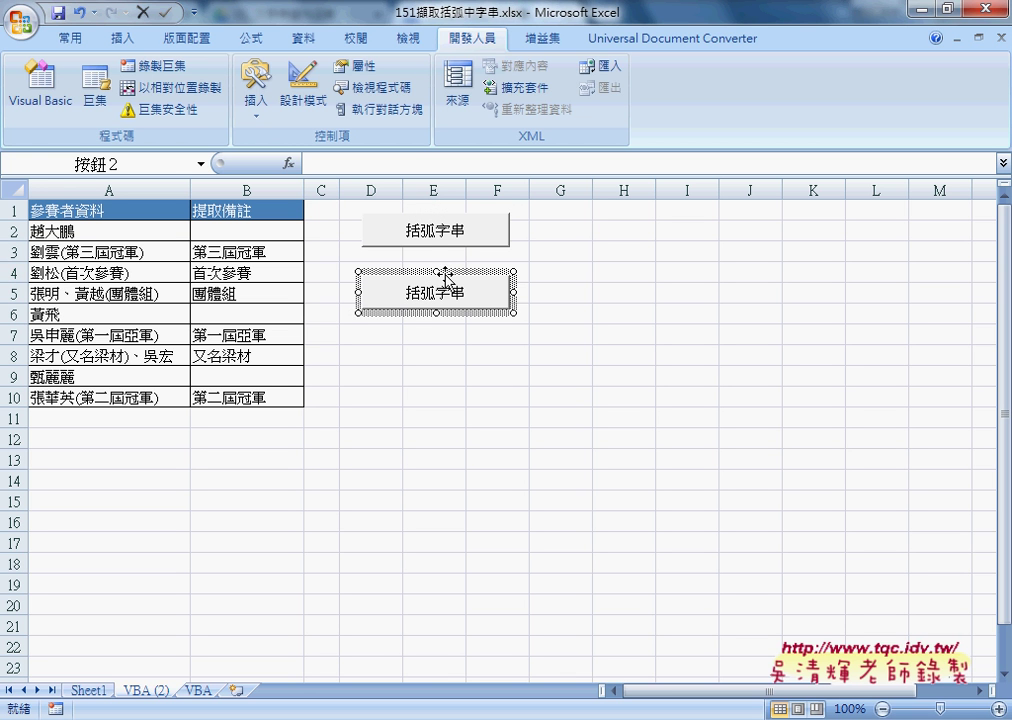
{"action": "left_click_drag", "start_coordinate": [449, 288], "coordinate": [459, 252]}
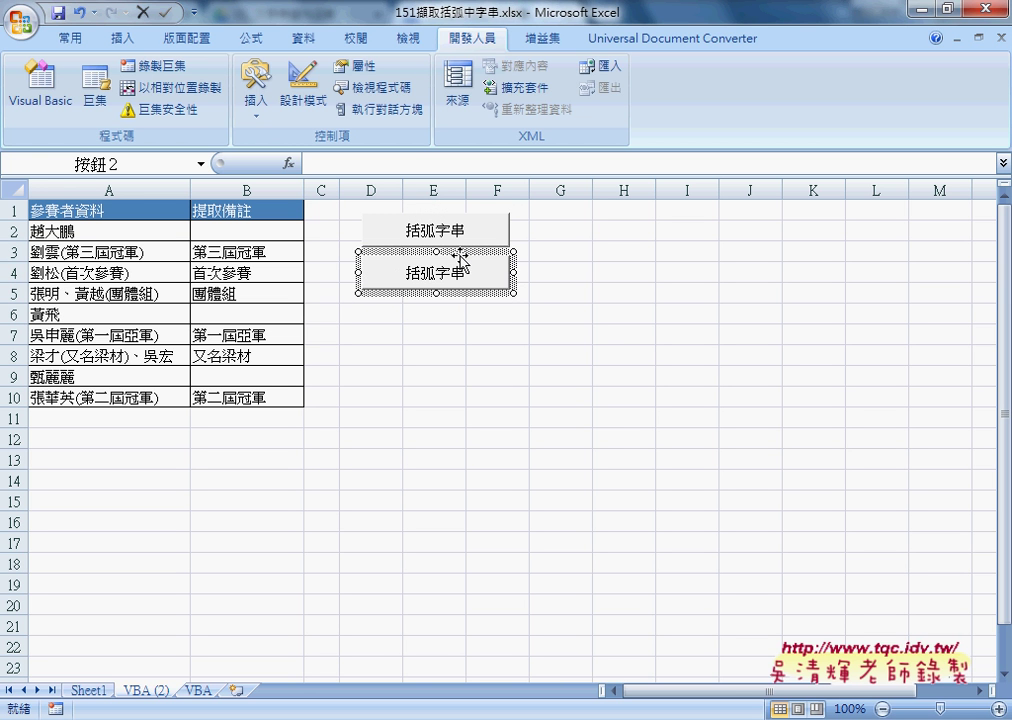
Assign the 清除 macro to the copied button and rename its caption to 清除.
{"action": "right_click", "coordinate": [463, 258]}
{"action": "left_click", "coordinate": [527, 417]}
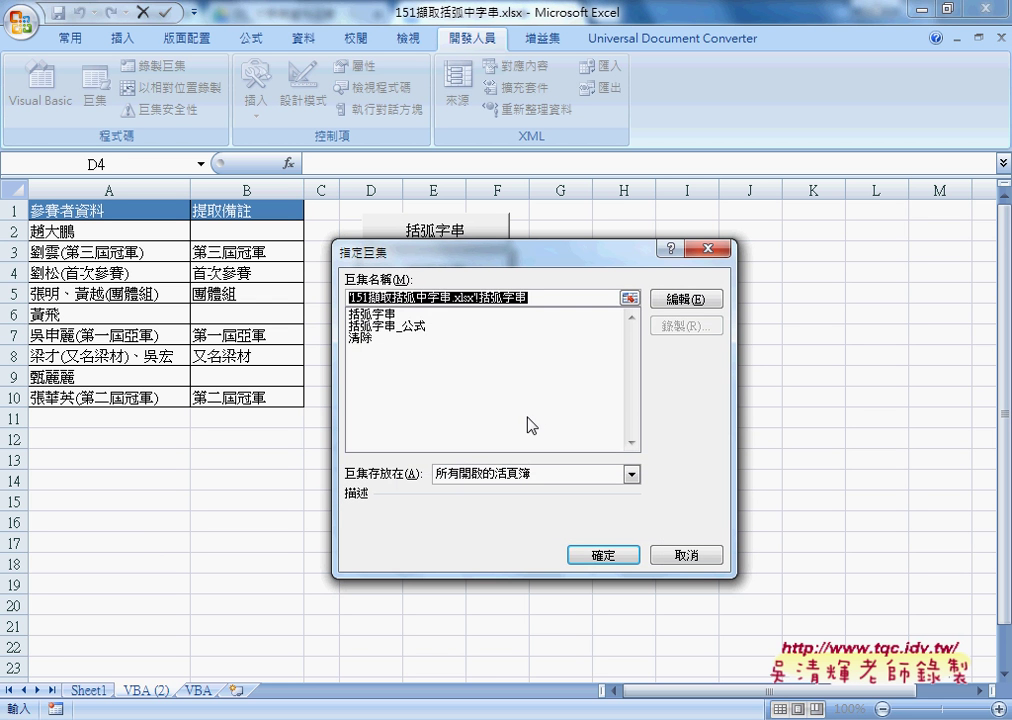
{"action": "left_click", "coordinate": [368, 339]}
{"action": "double_click", "coordinate": [382, 297]}
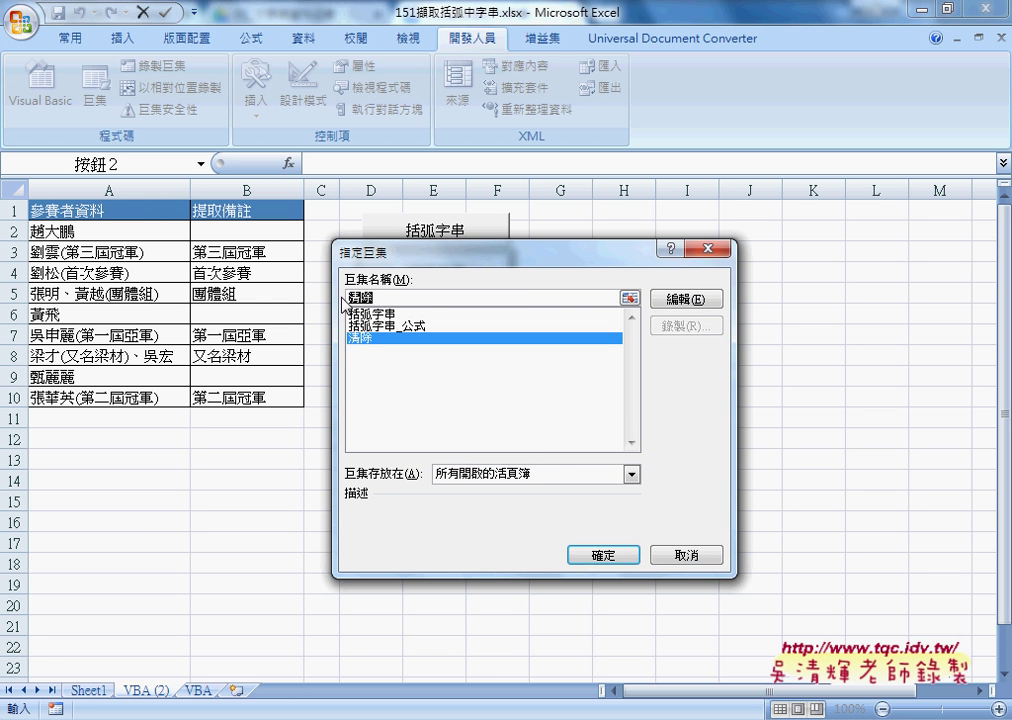
{"action": "left_click", "coordinate": [603, 560]}
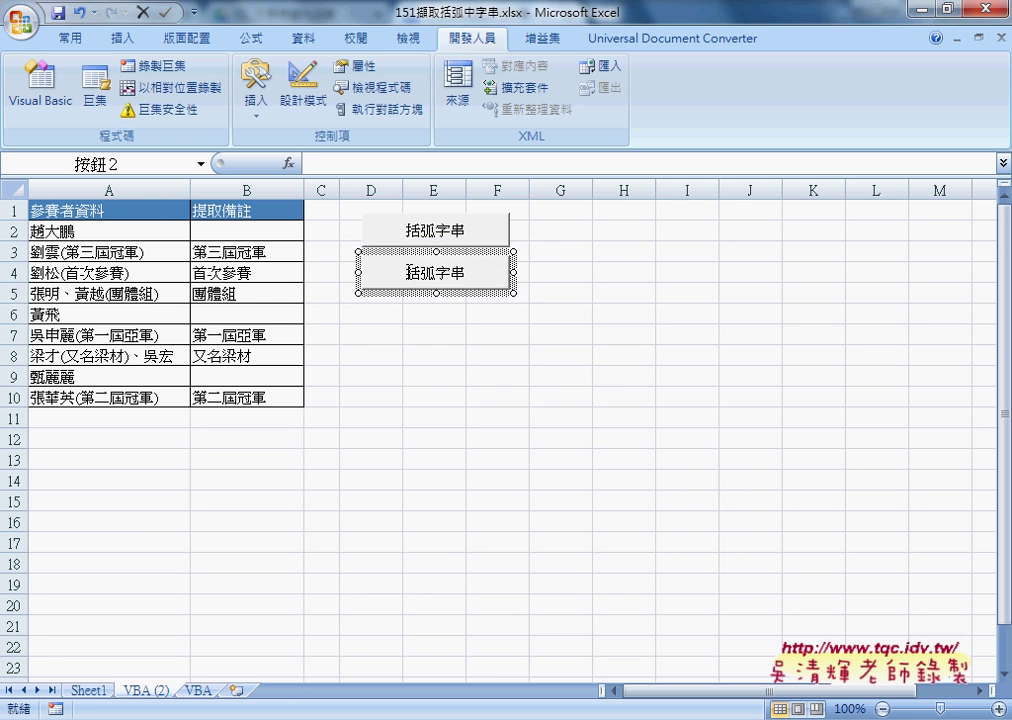
{"action": "left_click_drag", "start_coordinate": [364, 272], "coordinate": [511, 271]}
{"action": "type", "text": "清除"}
{"action": "left_click", "coordinate": [605, 311]}
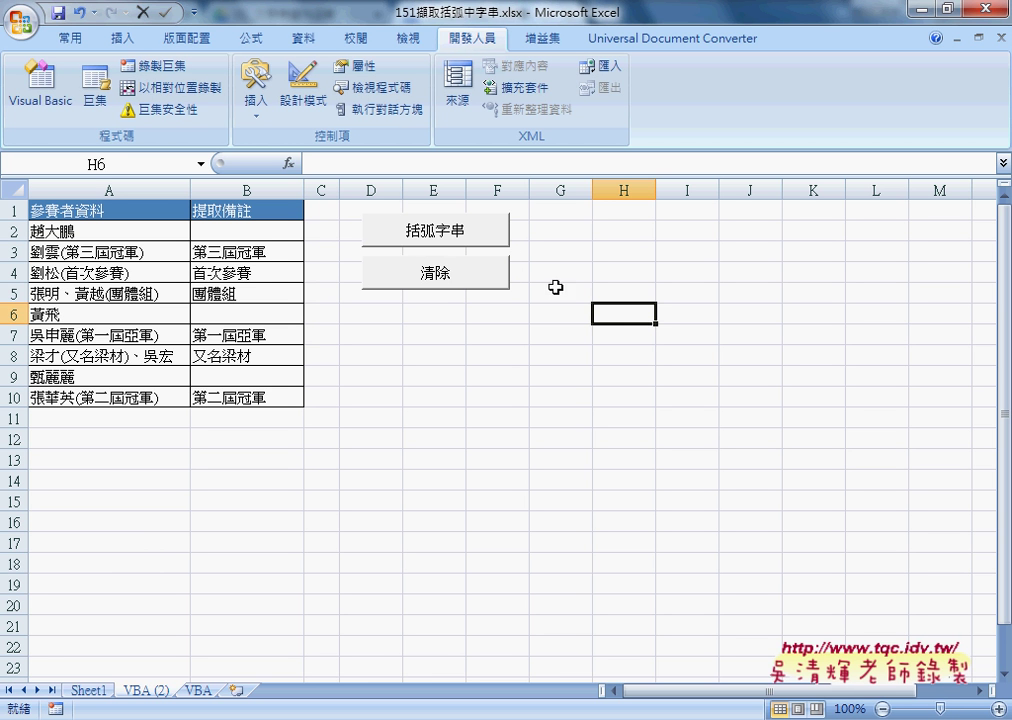
Test the 清除 and 括弧字串 buttons, then paste another button copy below 清除.
{"action": "left_click", "coordinate": [442, 283]}
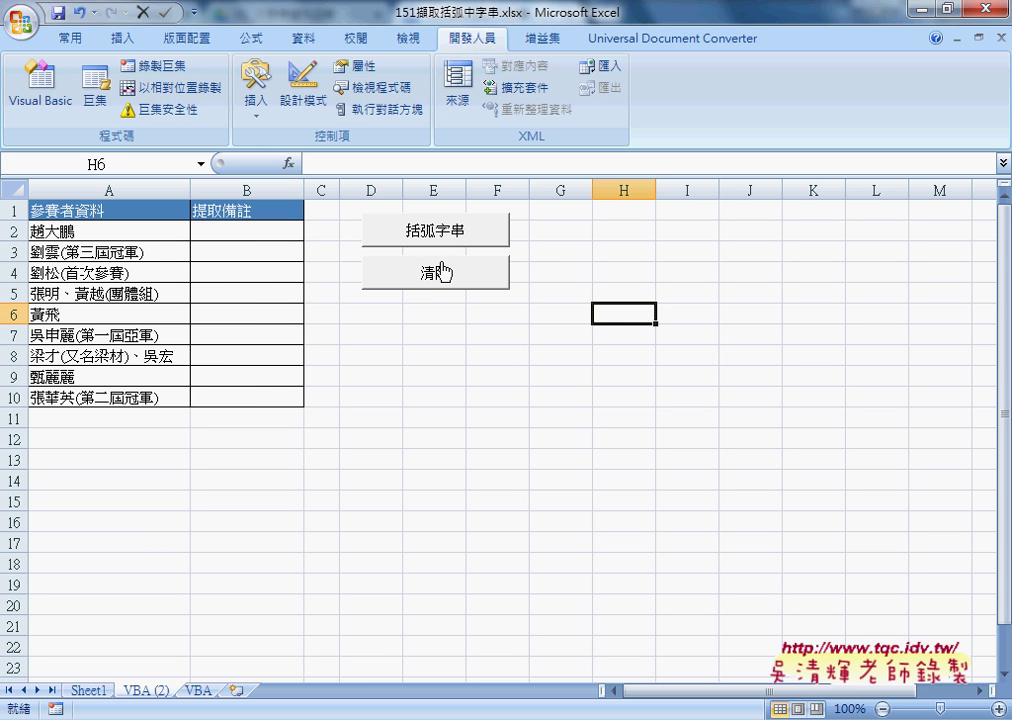
{"action": "left_click", "coordinate": [441, 238]}
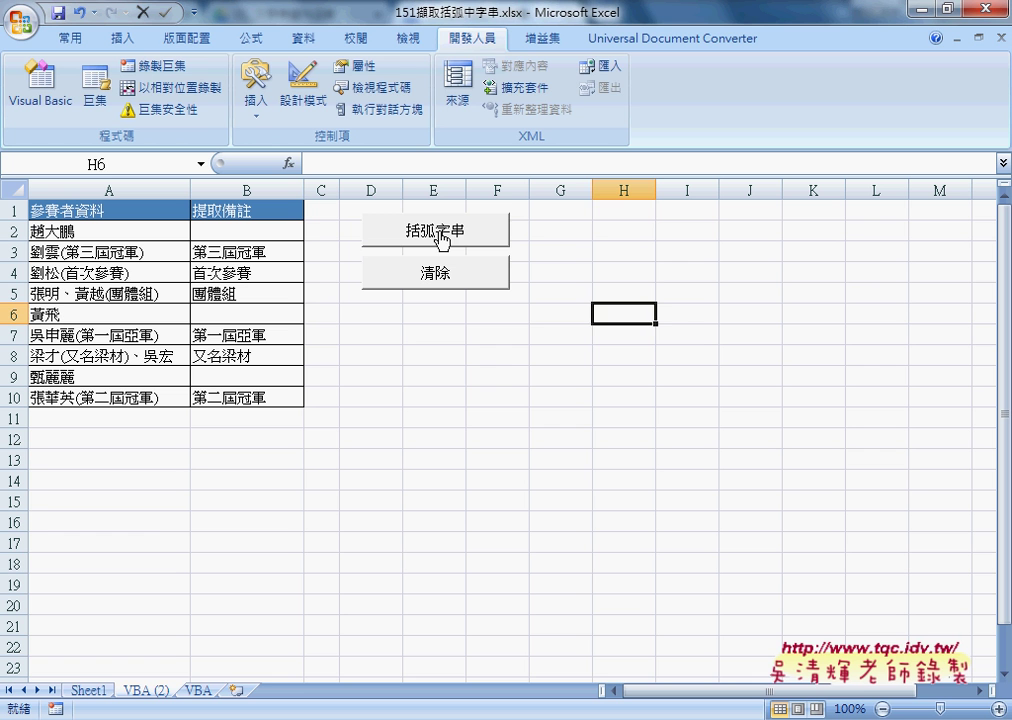
{"action": "right_click", "coordinate": [441, 238]}
{"action": "left_click", "coordinate": [416, 333]}
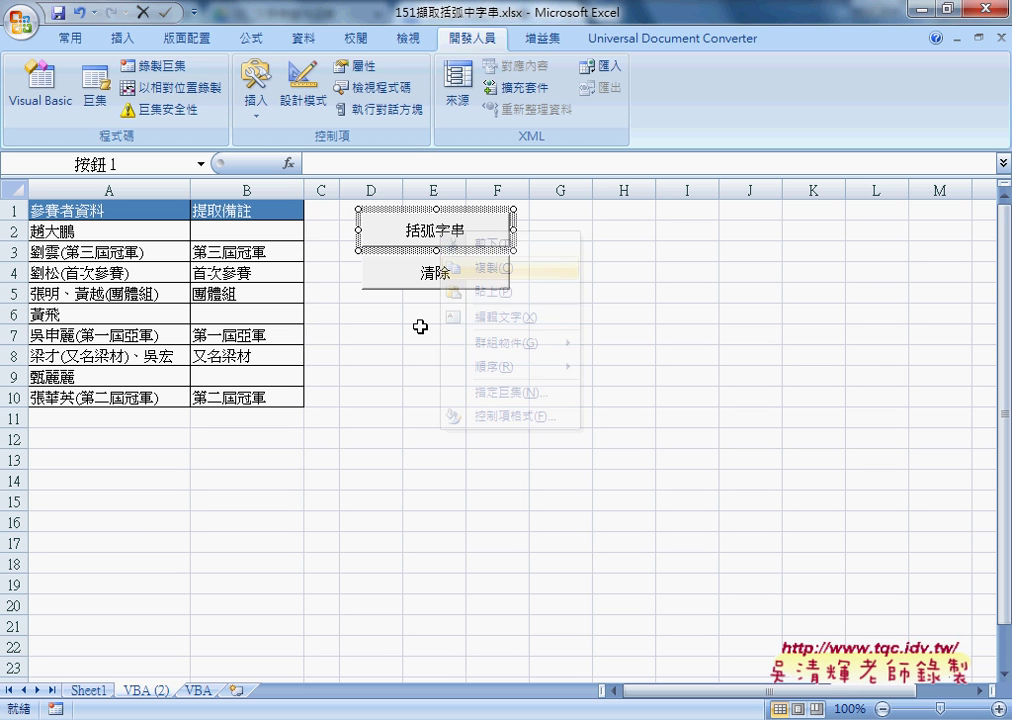
{"action": "key", "text": "ctrl+v"}
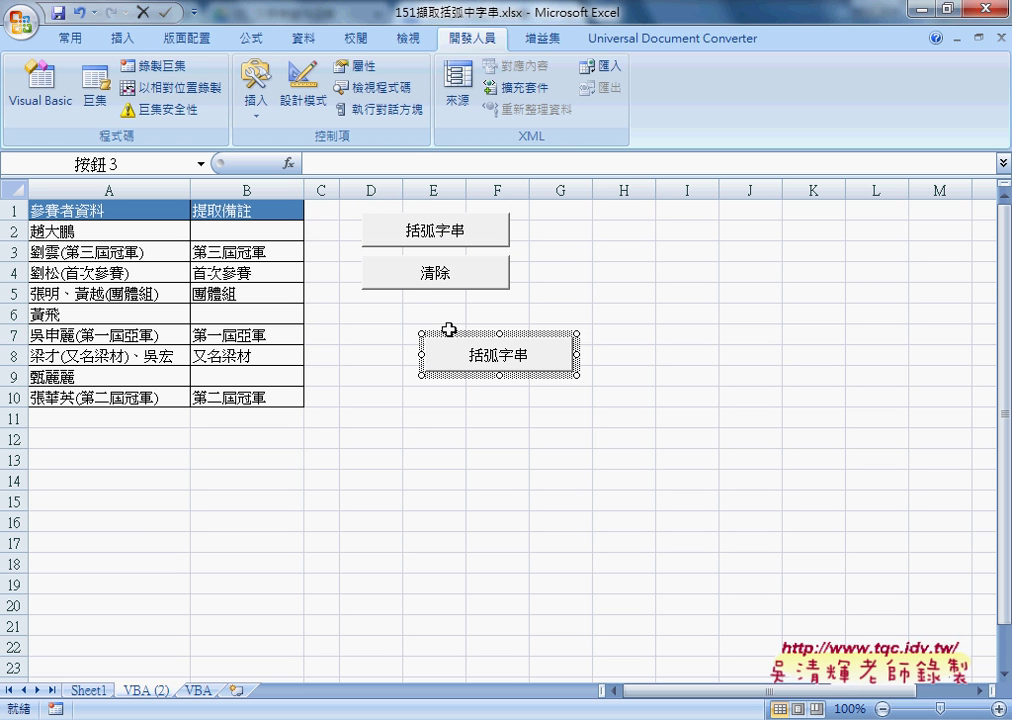
{"action": "left_click_drag", "start_coordinate": [452, 330], "coordinate": [394, 295]}
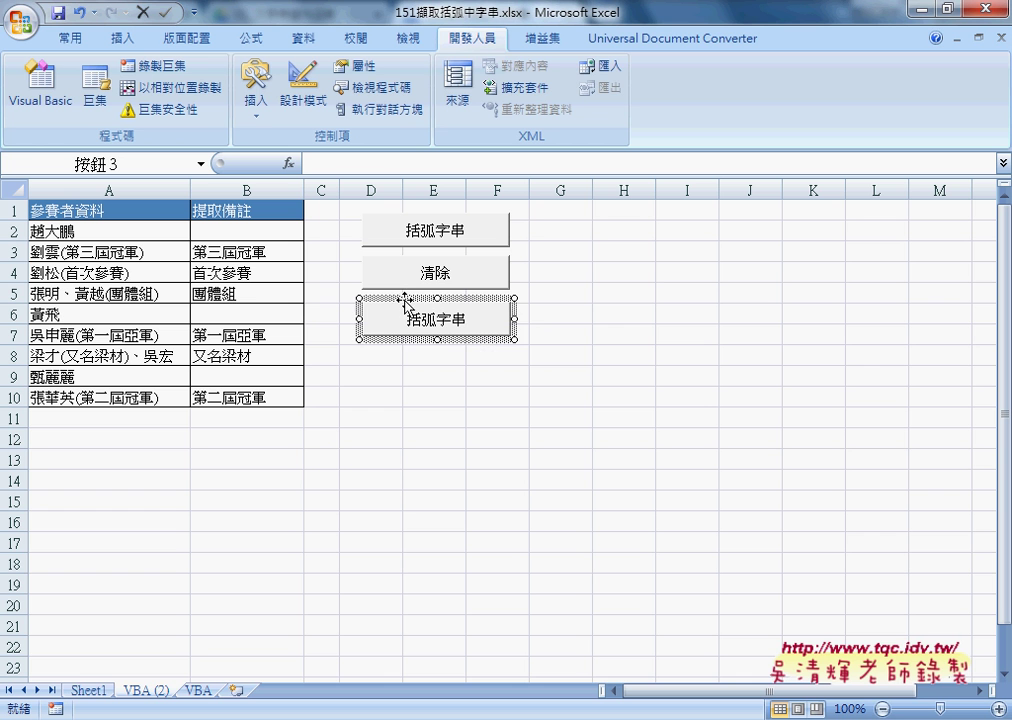
{"action": "left_click", "coordinate": [283, 249]}
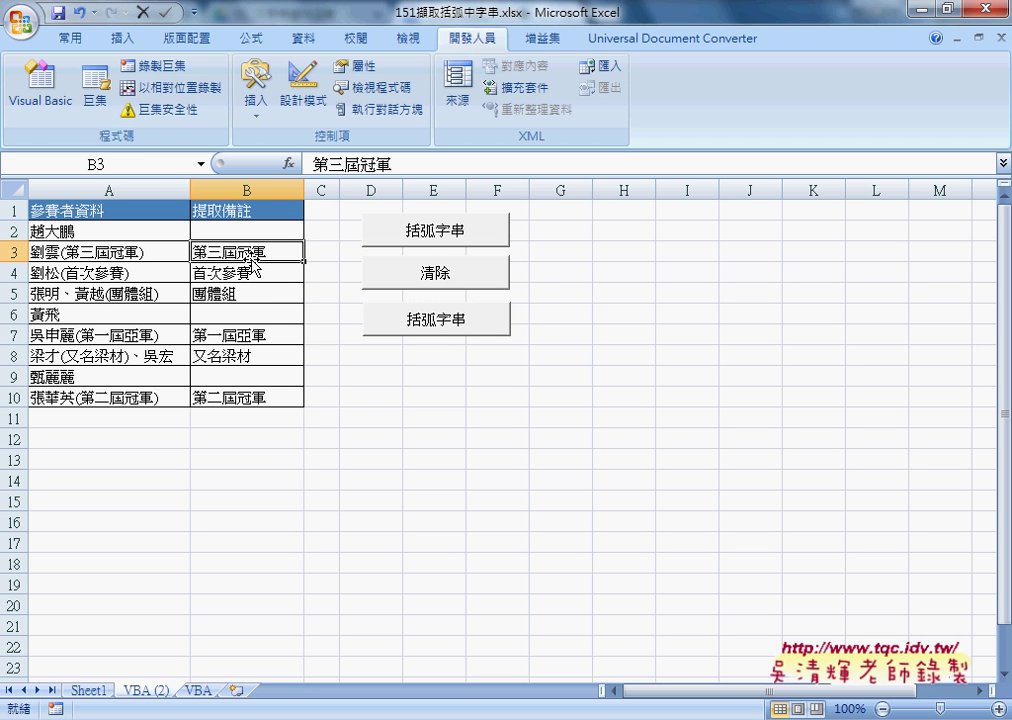
Assign the 括弧字串_公式 macro to the new button and relabel it 括弧字串_公式.
{"action": "right_click", "coordinate": [447, 325]}
{"action": "left_click", "coordinate": [530, 478]}
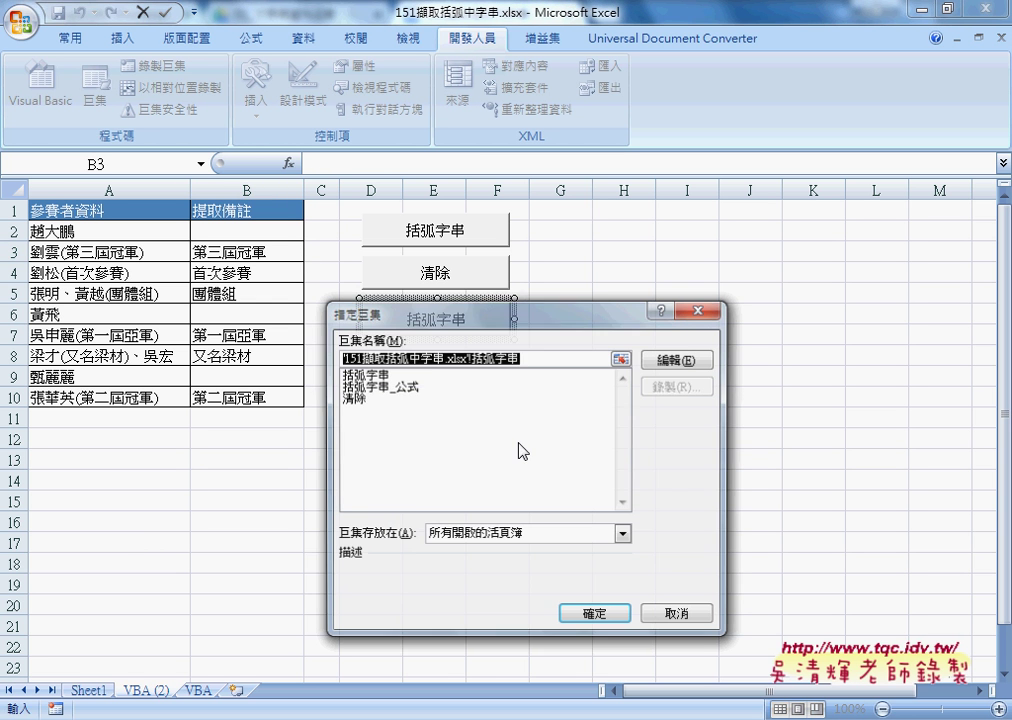
{"action": "left_click", "coordinate": [400, 386]}
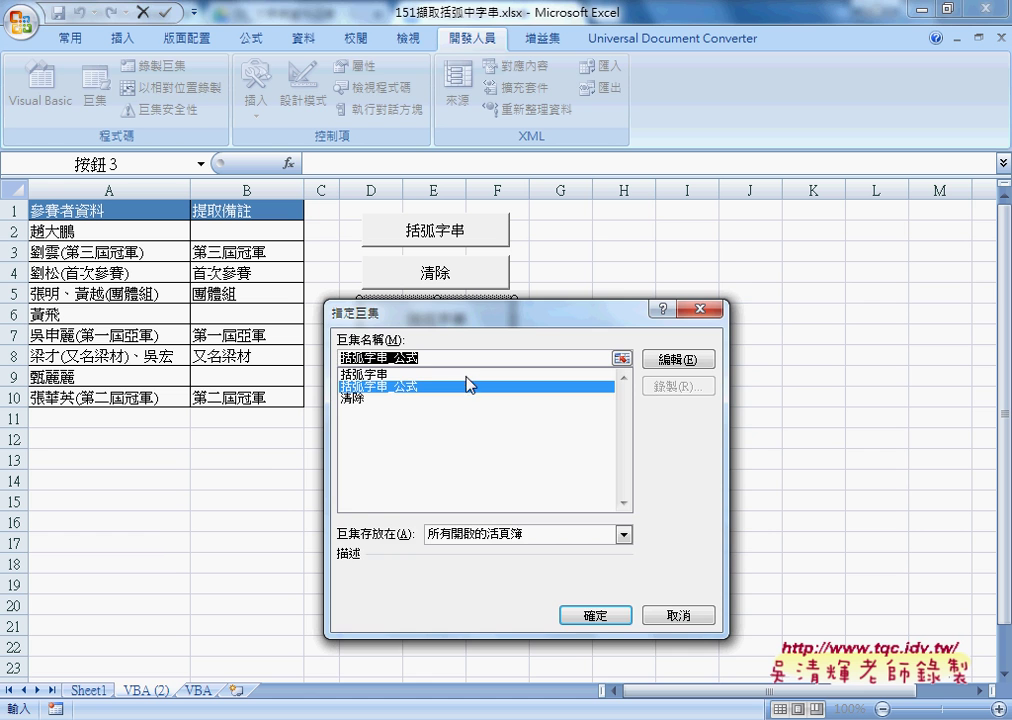
{"action": "left_click", "coordinate": [597, 617]}
{"action": "key", "text": "ctrl+a"}
{"action": "type", "text": "括弧字串_公式"}
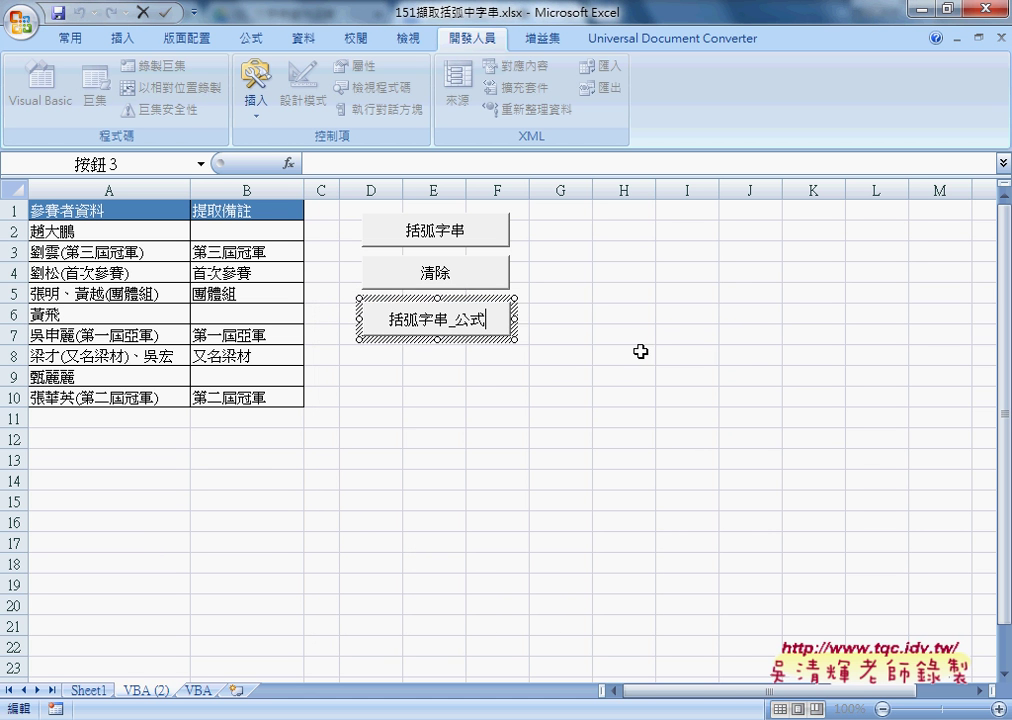
{"action": "left_click", "coordinate": [640, 351]}
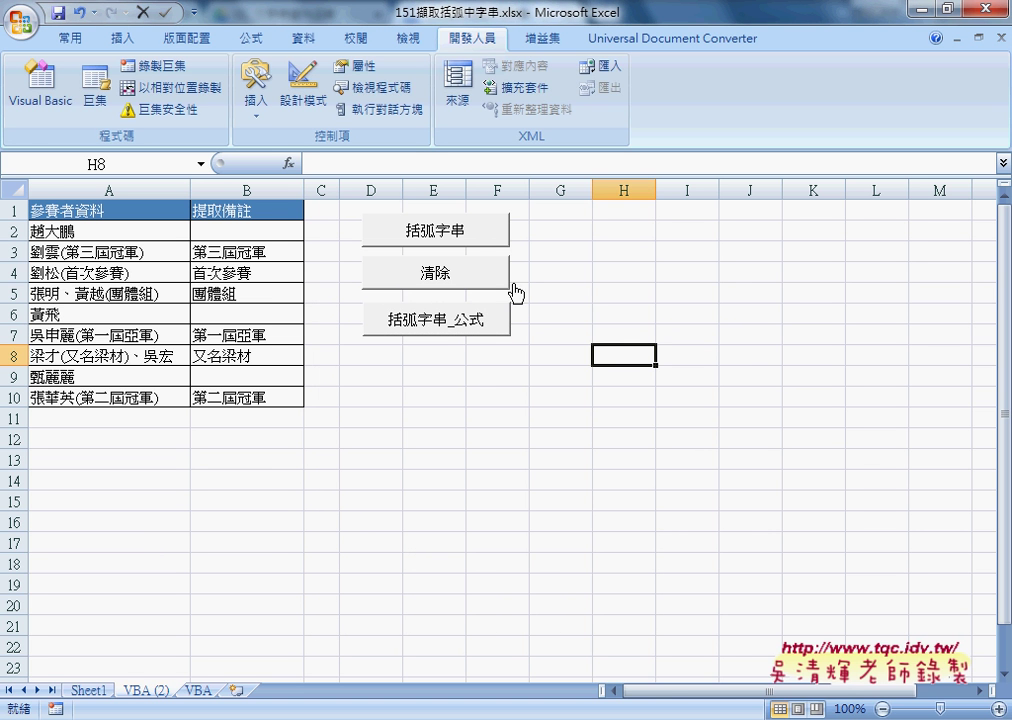
Run the 括弧字串_公式 button and inspect the IFERROR formulas written into B3 to B5.
{"action": "left_click", "coordinate": [455, 322]}
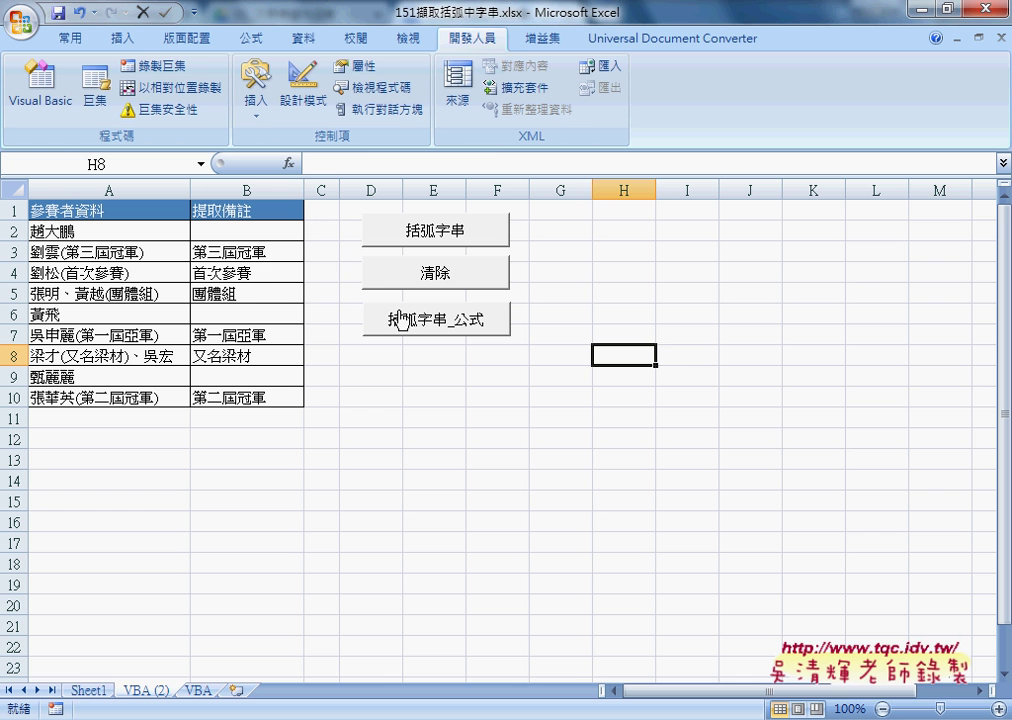
{"action": "left_click", "coordinate": [242, 252]}
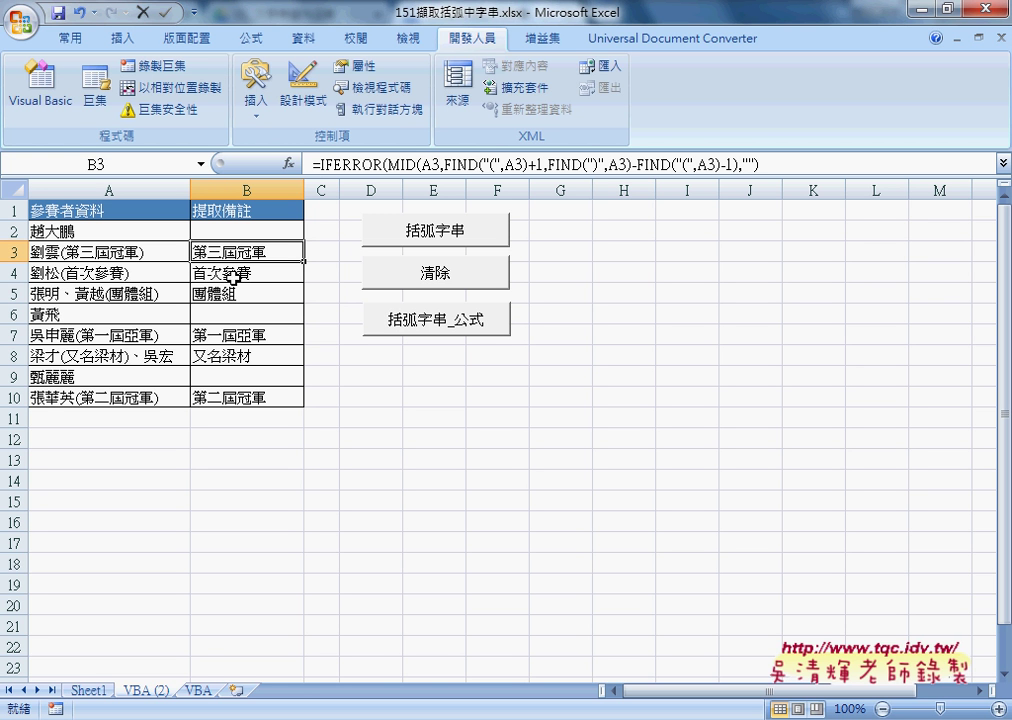
{"action": "left_click", "coordinate": [275, 274]}
{"action": "left_click", "coordinate": [237, 294]}
{"action": "left_click", "coordinate": [241, 272]}
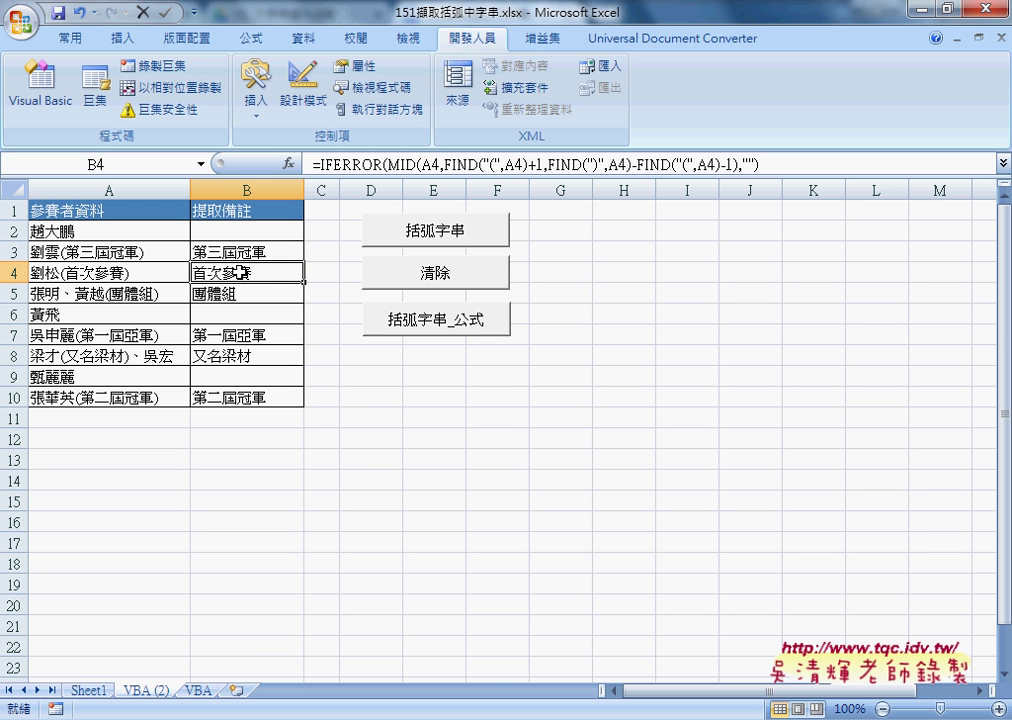
{"action": "left_click", "coordinate": [88, 690]}
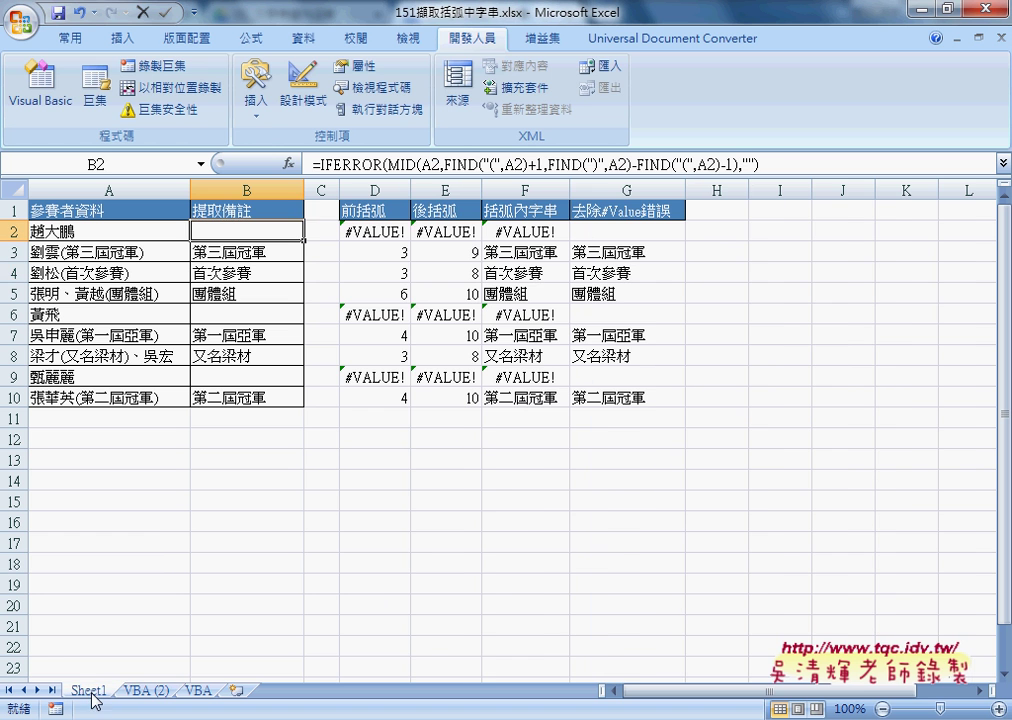
{"action": "left_click_drag", "start_coordinate": [310, 163], "coordinate": [765, 163]}
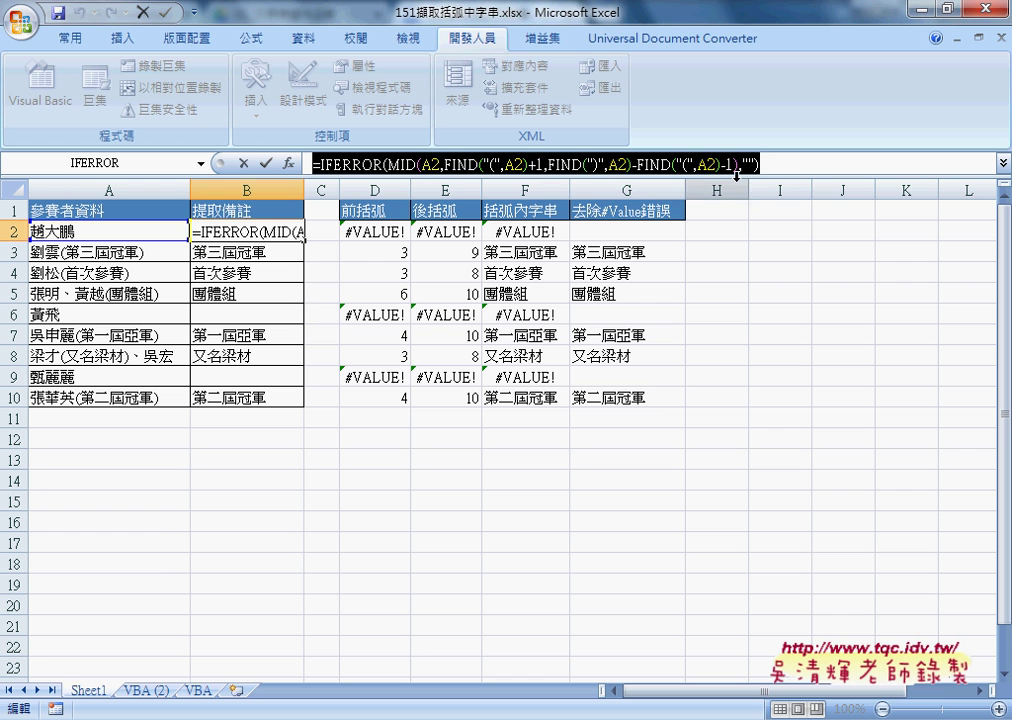
{"action": "left_click", "coordinate": [240, 165]}
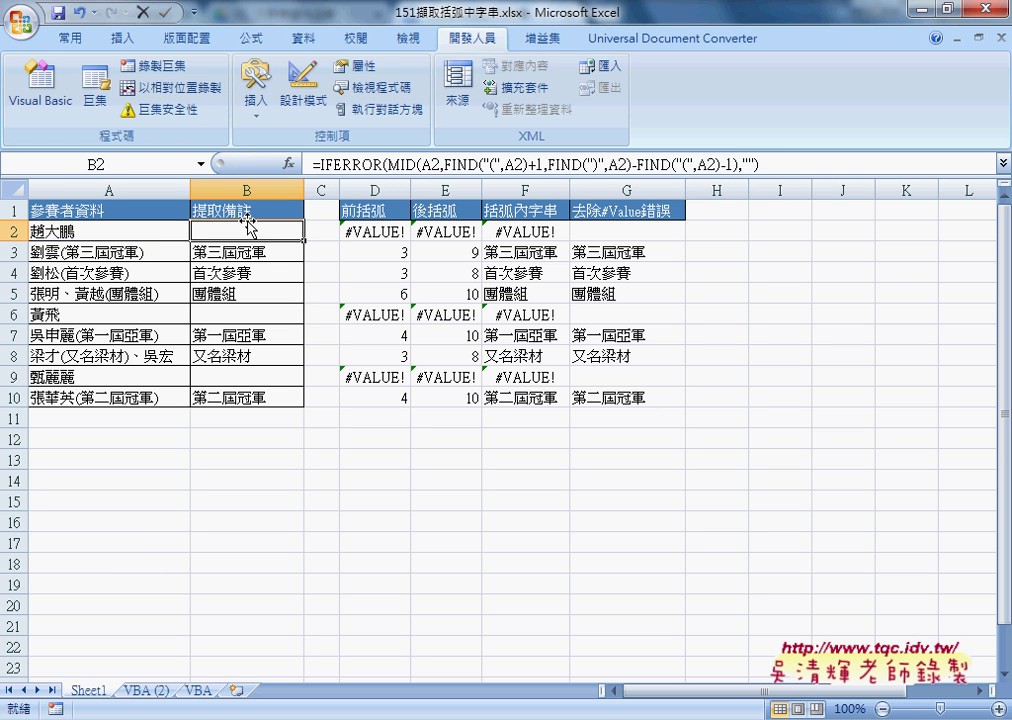
{"action": "left_click_drag", "start_coordinate": [312, 163], "coordinate": [757, 163]}
{"action": "left_click", "coordinate": [243, 163]}
On sheet VBA (2), clear column B and open the formula button's macro code for editing.
{"action": "left_click", "coordinate": [147, 690]}
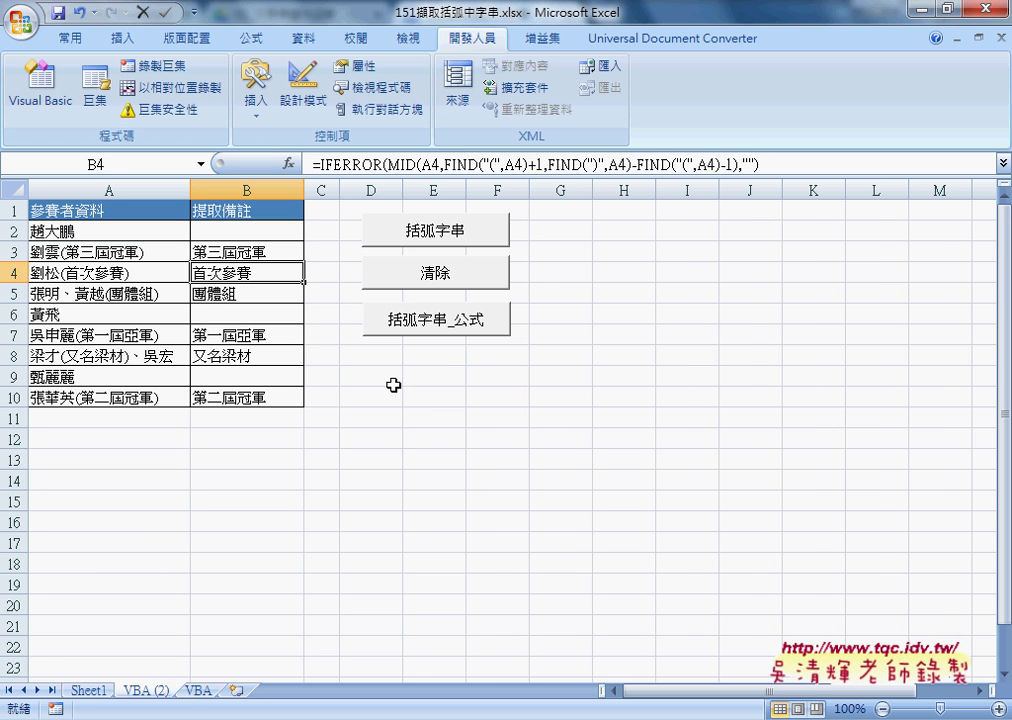
{"action": "left_click", "coordinate": [435, 279]}
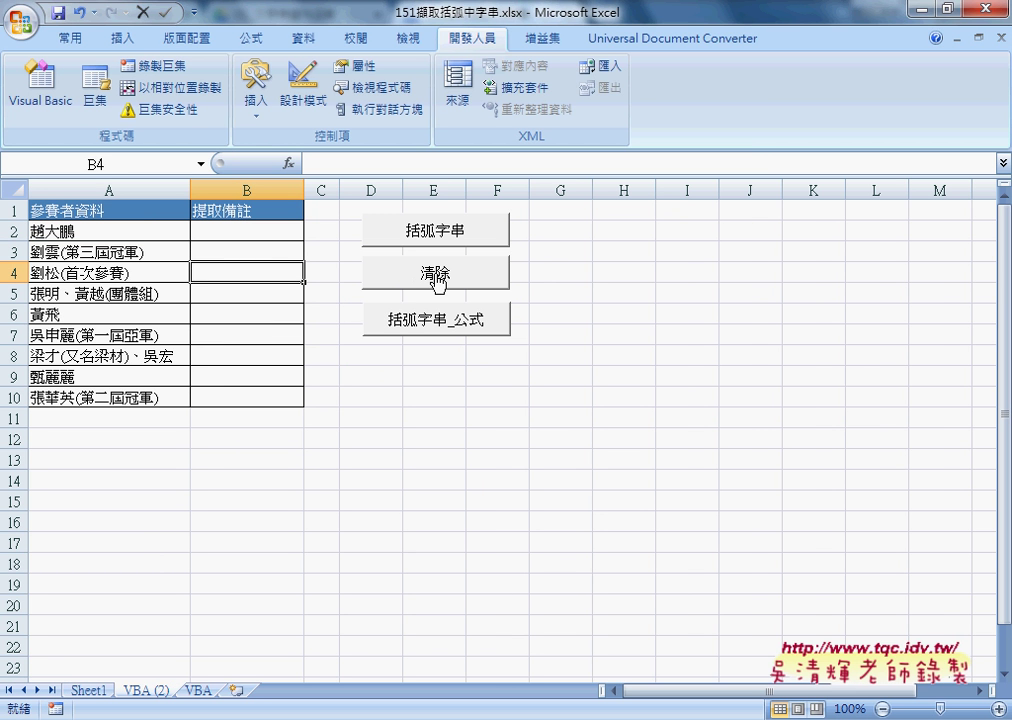
{"action": "right_click", "coordinate": [441, 331]}
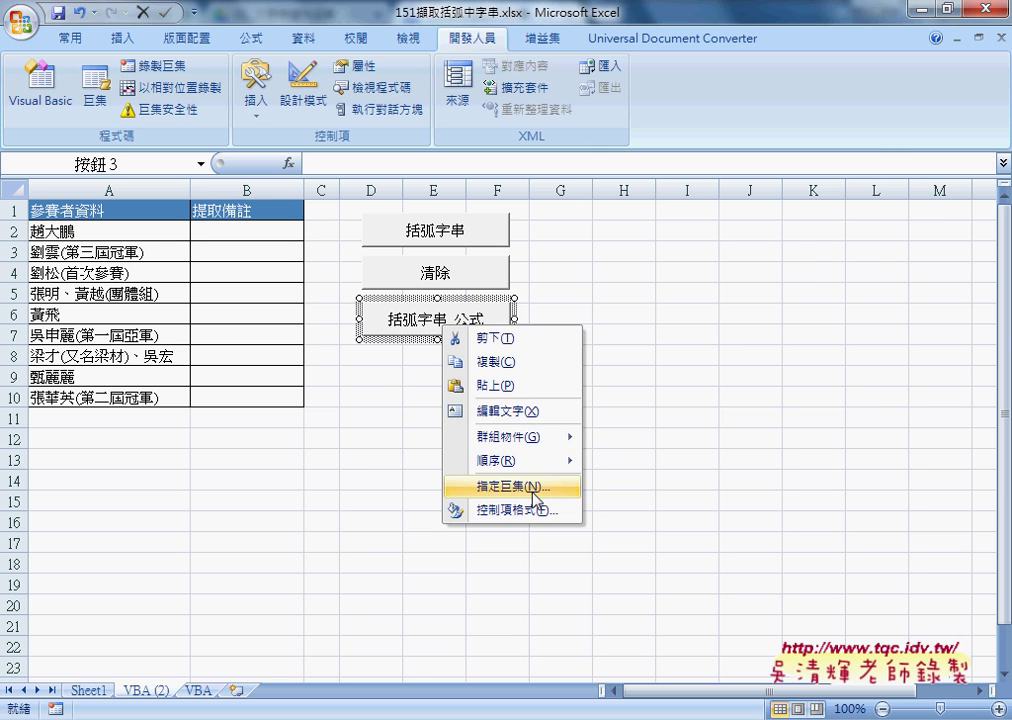
{"action": "left_click", "coordinate": [520, 482]}
{"action": "left_click", "coordinate": [690, 372]}
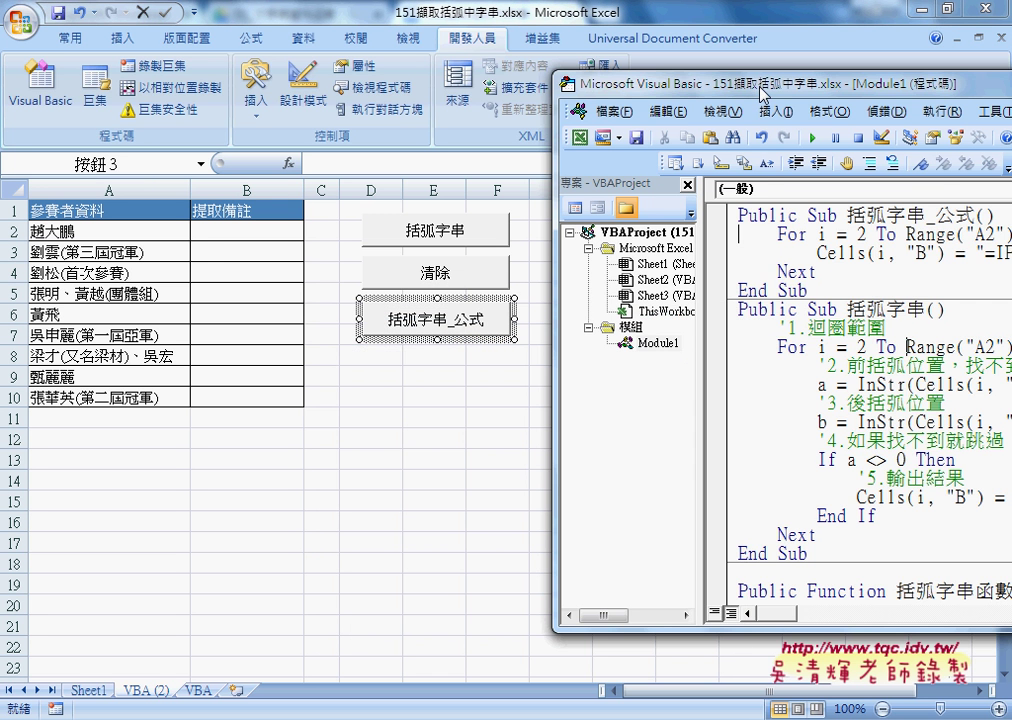
{"action": "left_click_drag", "start_coordinate": [764, 84], "coordinate": [437, 52]}
{"action": "scroll", "coordinate": [489, 280], "scroll_direction": "up", "scroll_amount": 1}
{"action": "scroll", "coordinate": [489, 280], "scroll_direction": "up", "scroll_amount": 1}
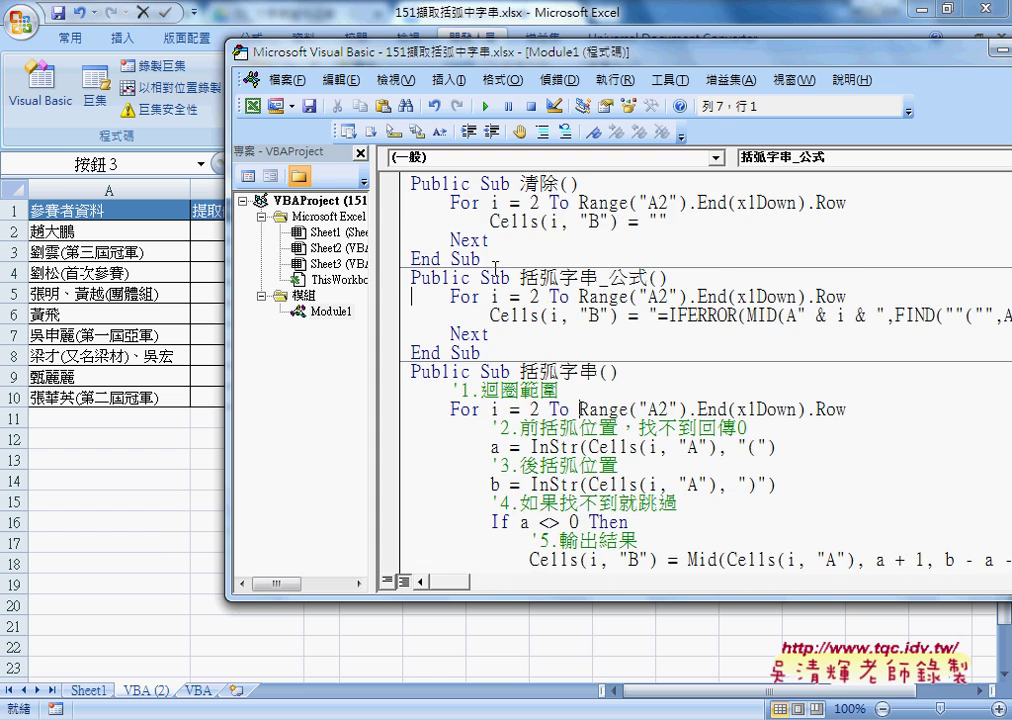
{"action": "scroll", "coordinate": [489, 280], "scroll_direction": "down", "scroll_amount": 1}
{"action": "scroll", "coordinate": [489, 280], "scroll_direction": "up", "scroll_amount": 1}
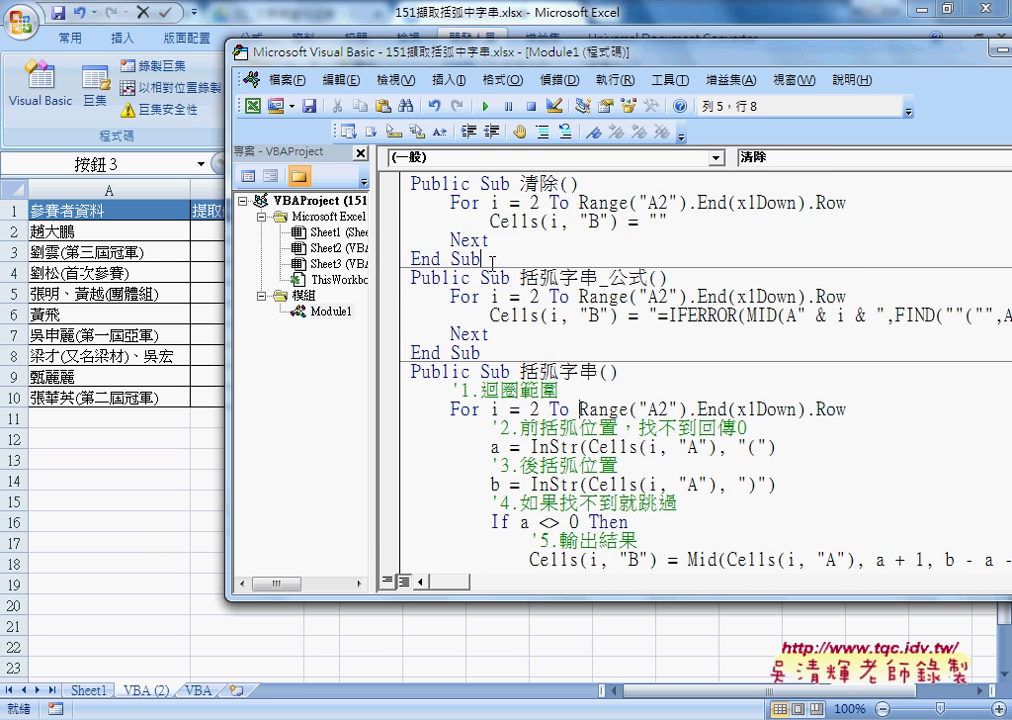
{"action": "left_click_drag", "start_coordinate": [482, 258], "coordinate": [410, 185]}
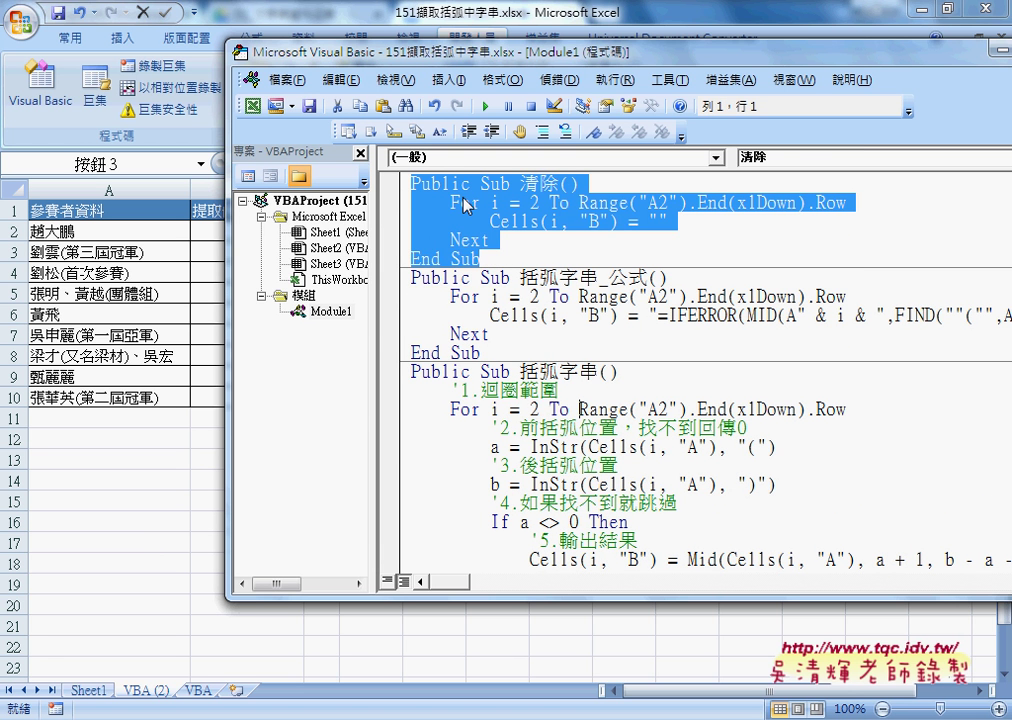
{"action": "left_click_drag", "start_coordinate": [496, 55], "coordinate": [351, 53]}
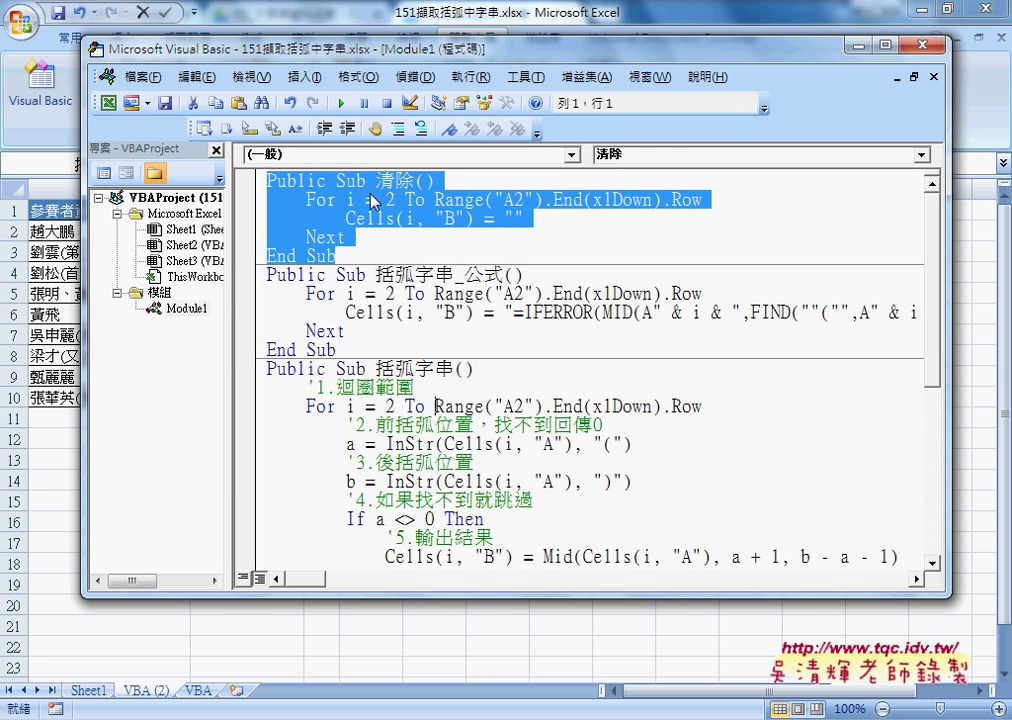
Cut the IFERROR formula string on line 8, leaving an empty string "".
{"action": "left_click_drag", "start_coordinate": [375, 274], "coordinate": [483, 274]}
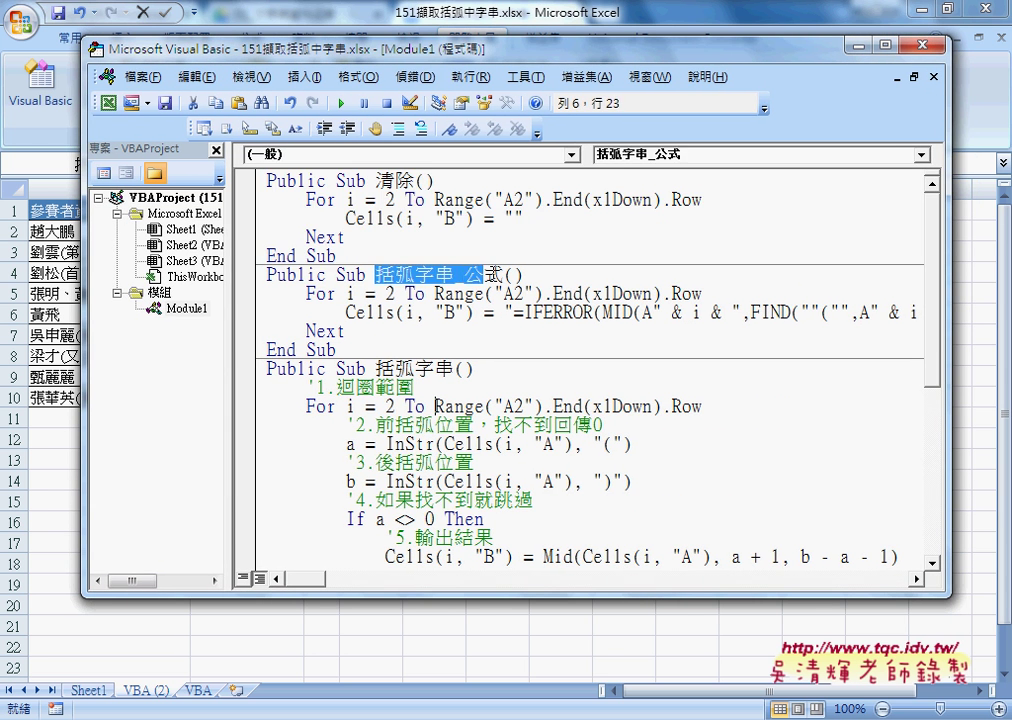
{"action": "left_click", "coordinate": [515, 313]}
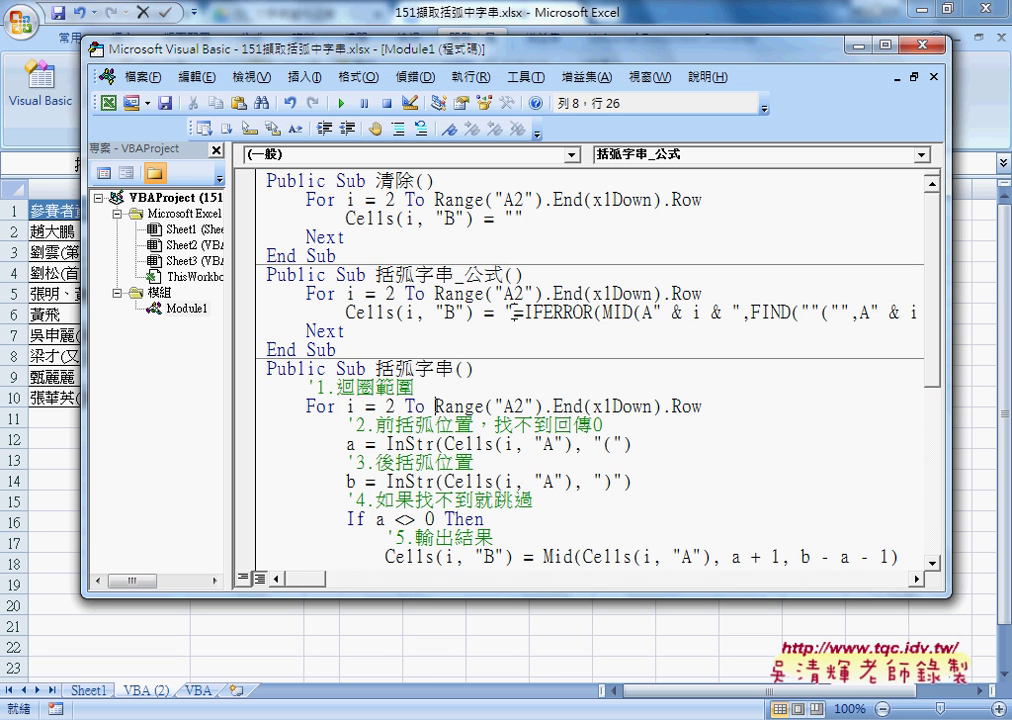
{"action": "left_click_drag", "start_coordinate": [515, 313], "coordinate": [940, 310]}
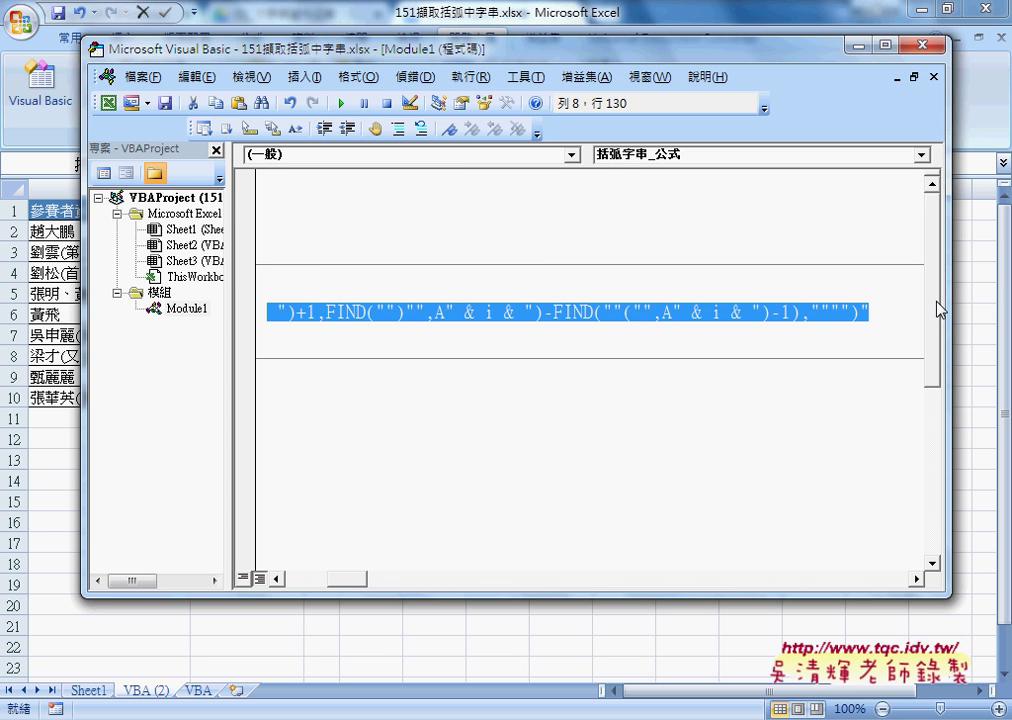
{"action": "key", "text": "ctrl+x"}
{"action": "type", "text": "ells(i, \"B\") = \""}
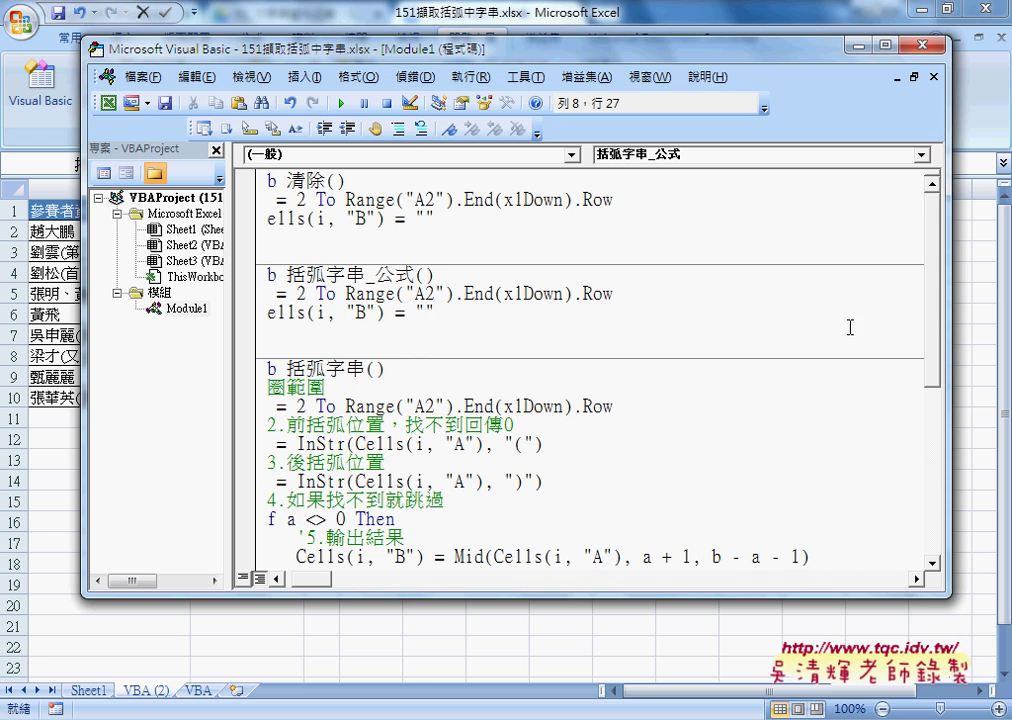
{"action": "left_click_drag", "start_coordinate": [318, 578], "coordinate": [306, 578]}
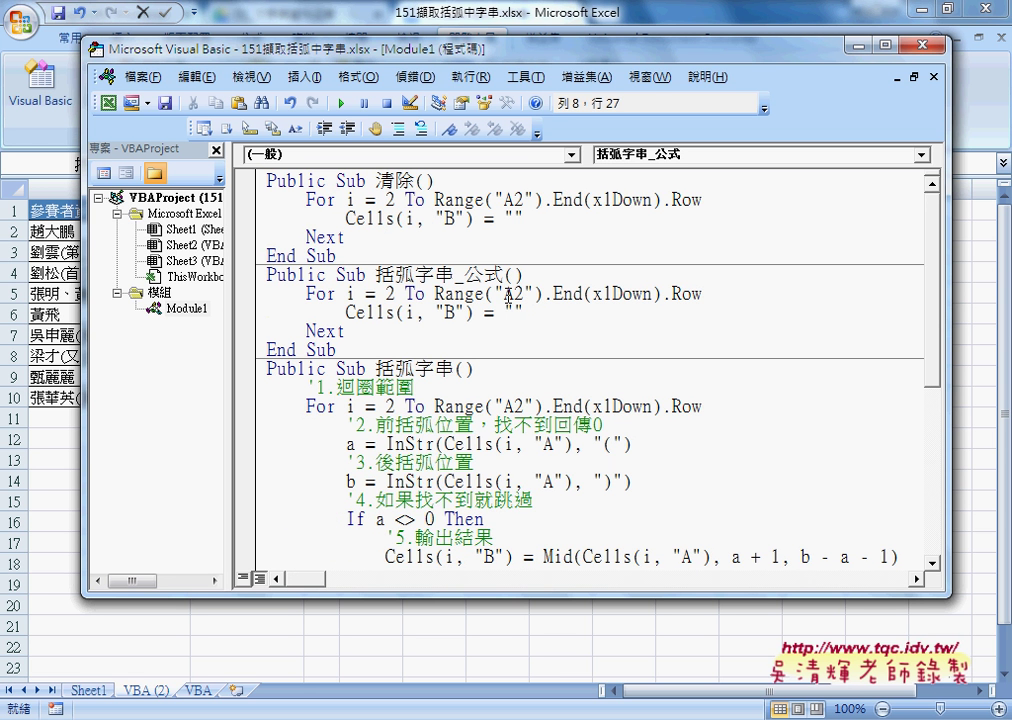
{"action": "left_click_drag", "start_coordinate": [522, 313], "coordinate": [503, 313]}
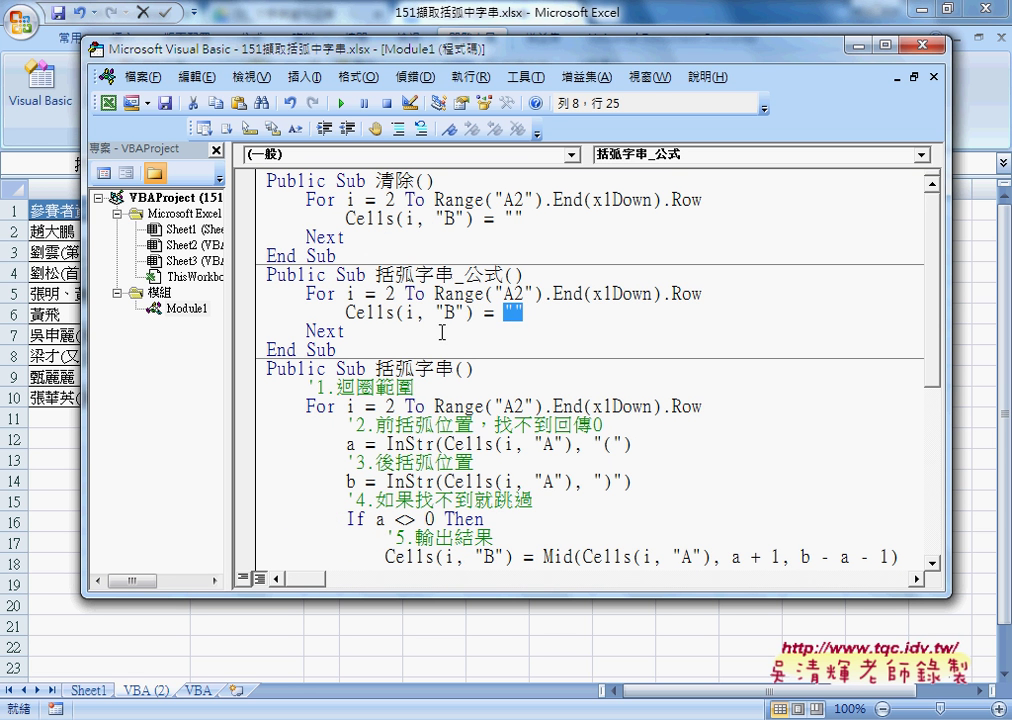
{"action": "left_click_drag", "start_coordinate": [345, 45], "coordinate": [539, 56]}
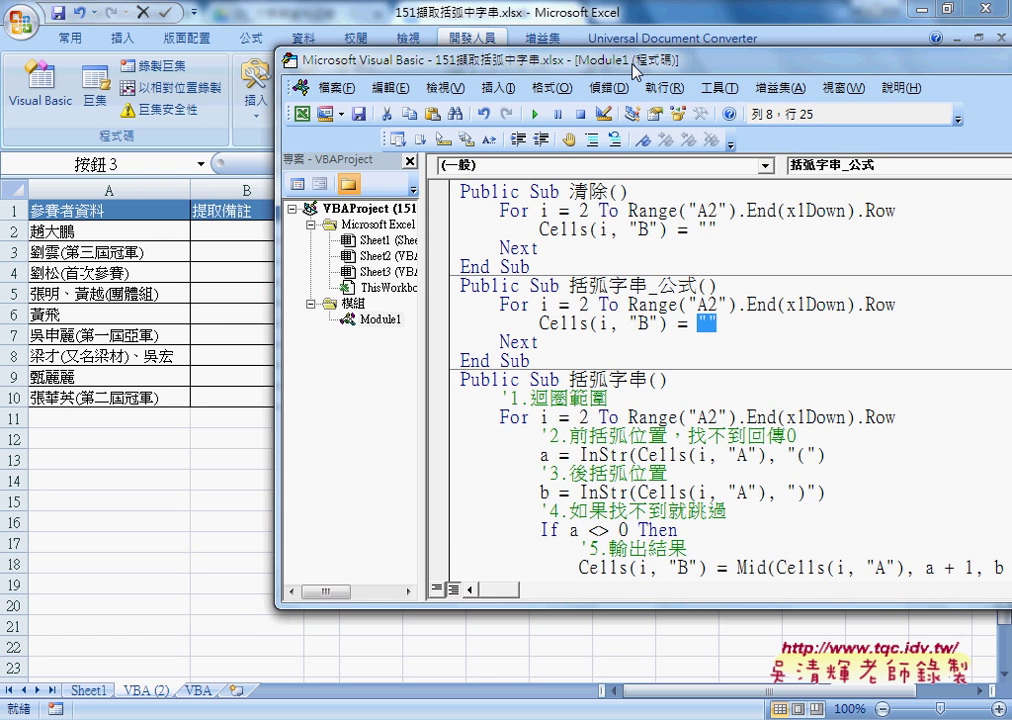
{"action": "left_click_drag", "start_coordinate": [633, 70], "coordinate": [643, 70]}
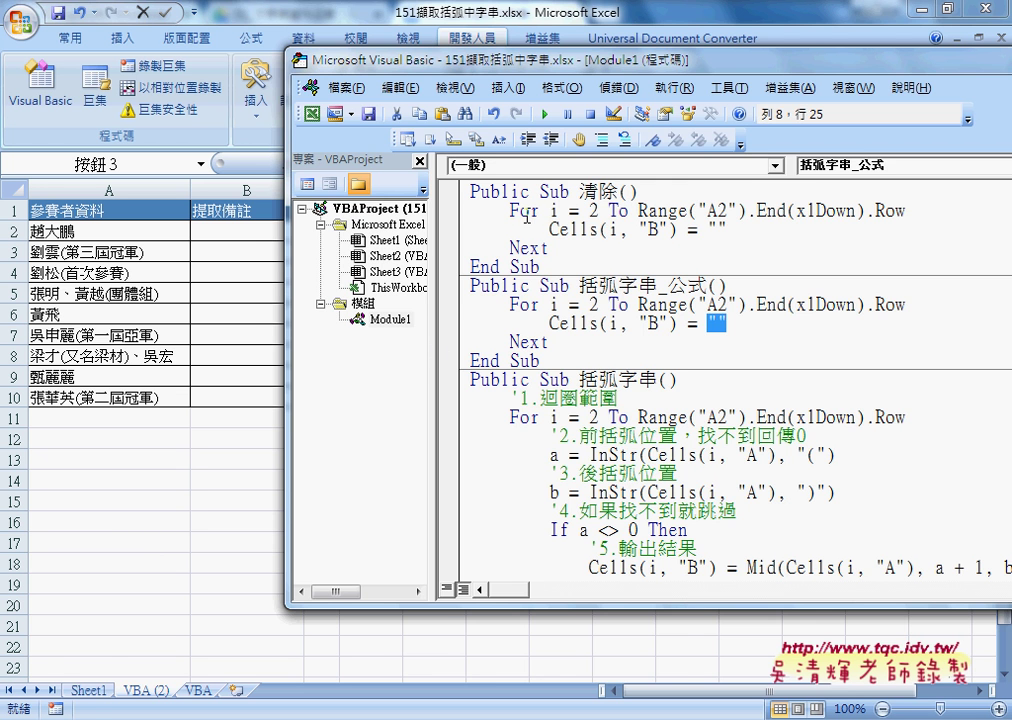
Copy the full IFERROR/MID/FIND formula text from B2's formula bar on Sheet1, then cancel editing.
{"action": "left_click", "coordinate": [86, 690]}
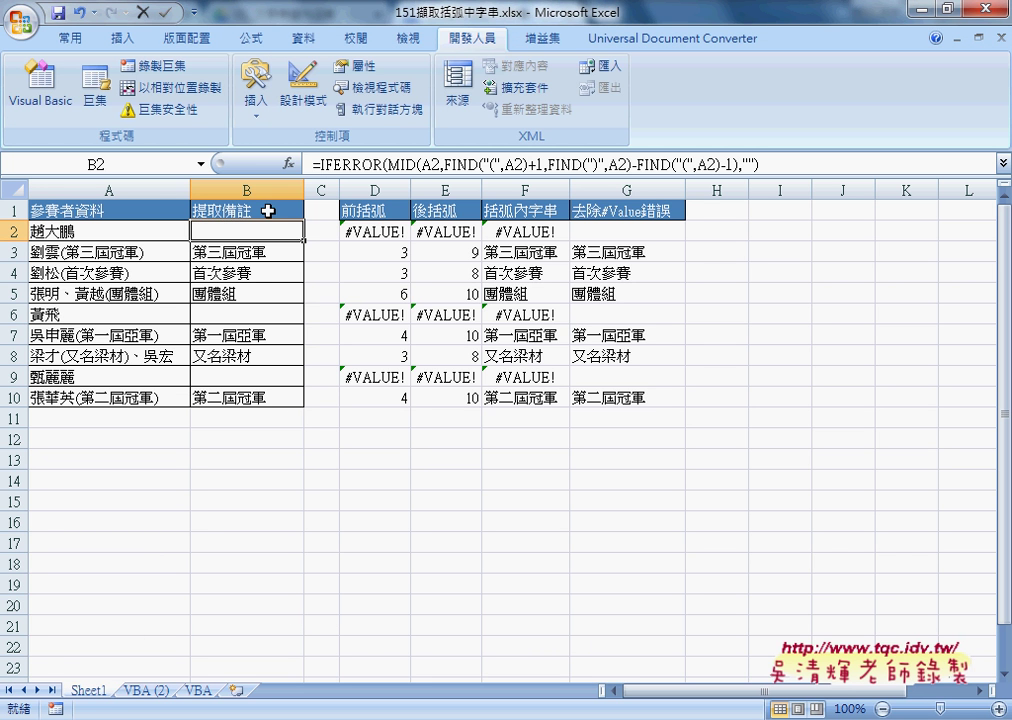
{"action": "left_click_drag", "start_coordinate": [310, 164], "coordinate": [834, 164]}
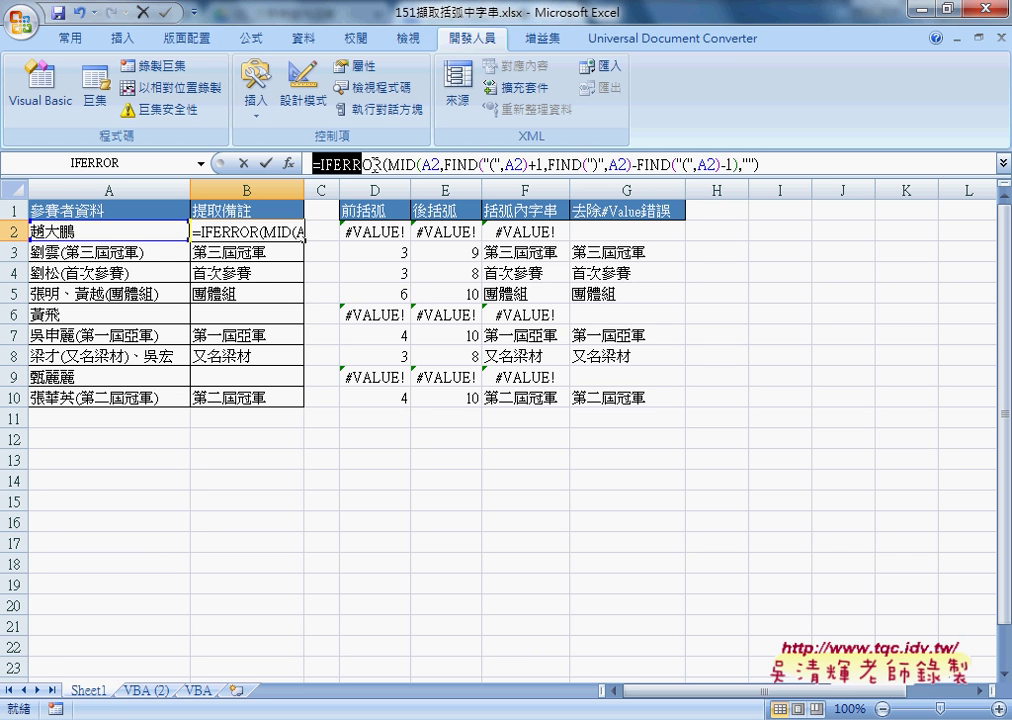
{"action": "right_click", "coordinate": [719, 172]}
{"action": "left_click", "coordinate": [733, 201]}
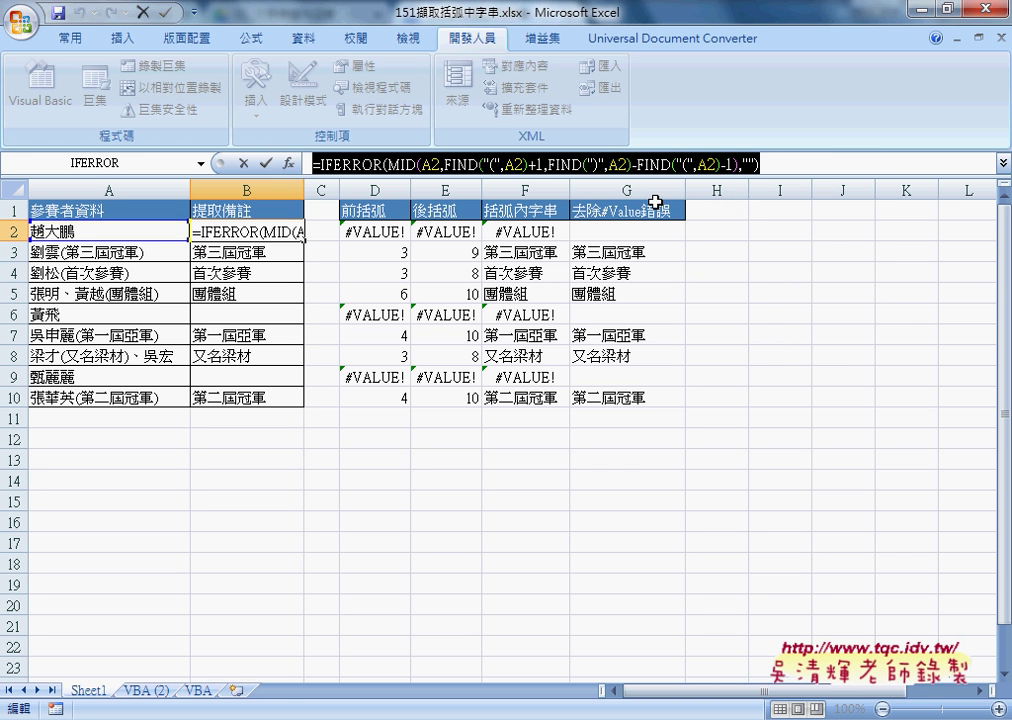
{"action": "left_click", "coordinate": [241, 164]}
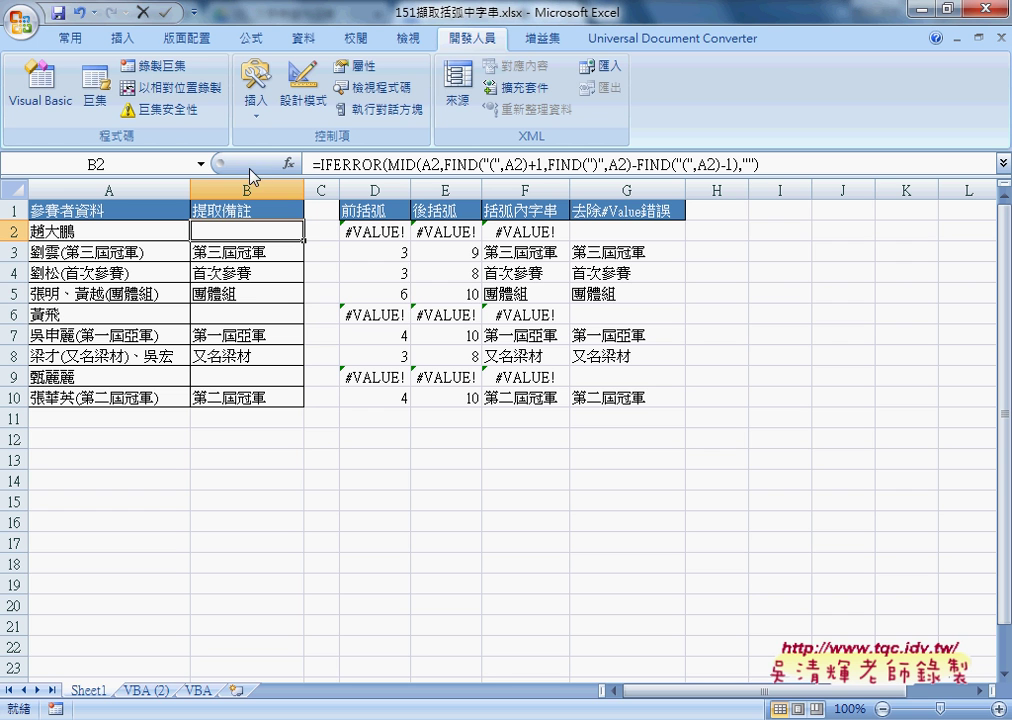
{"action": "left_click", "coordinate": [486, 164]}
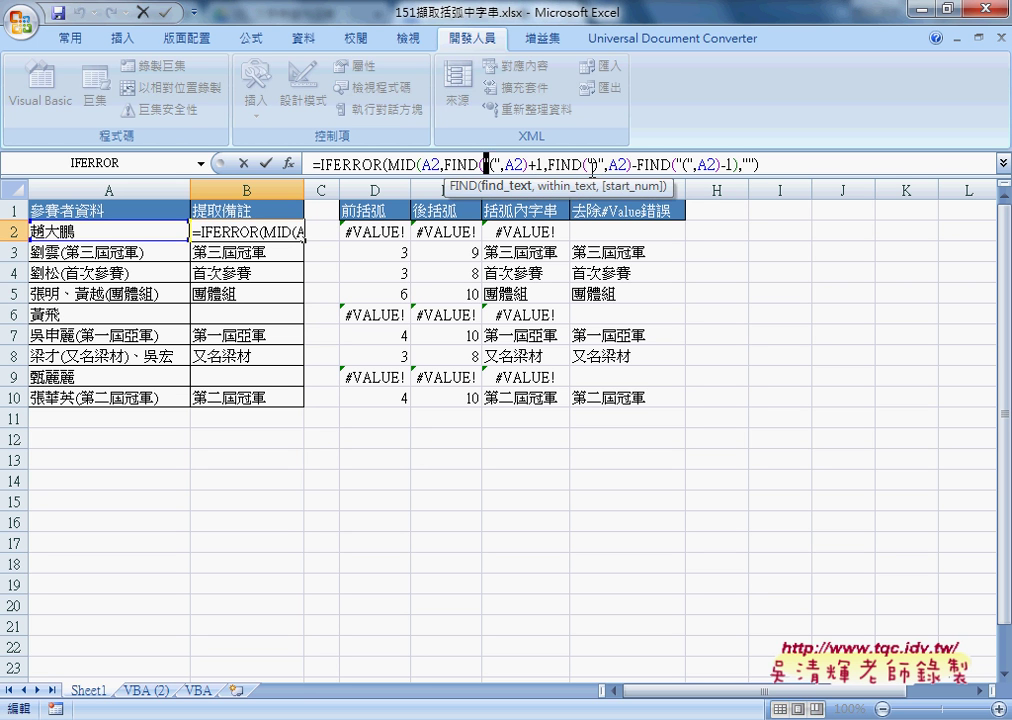
{"action": "left_click", "coordinate": [244, 164]}
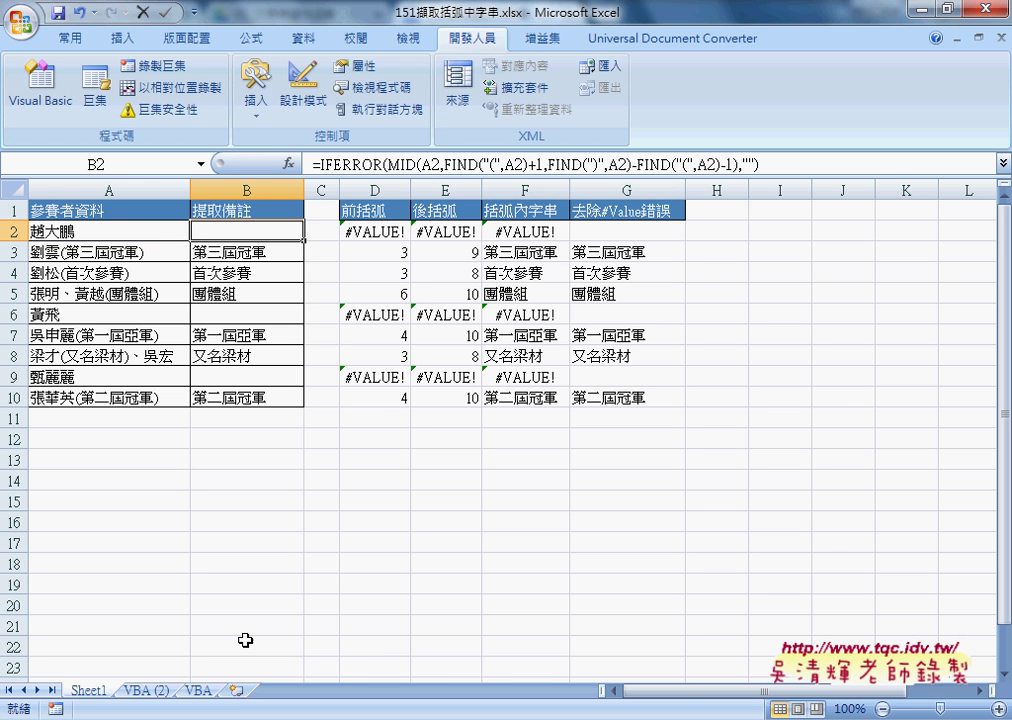
Paste the copied IFERROR formula between the quotes on the macro line and dismiss the compile error.
{"action": "key", "text": "alt+Tab"}
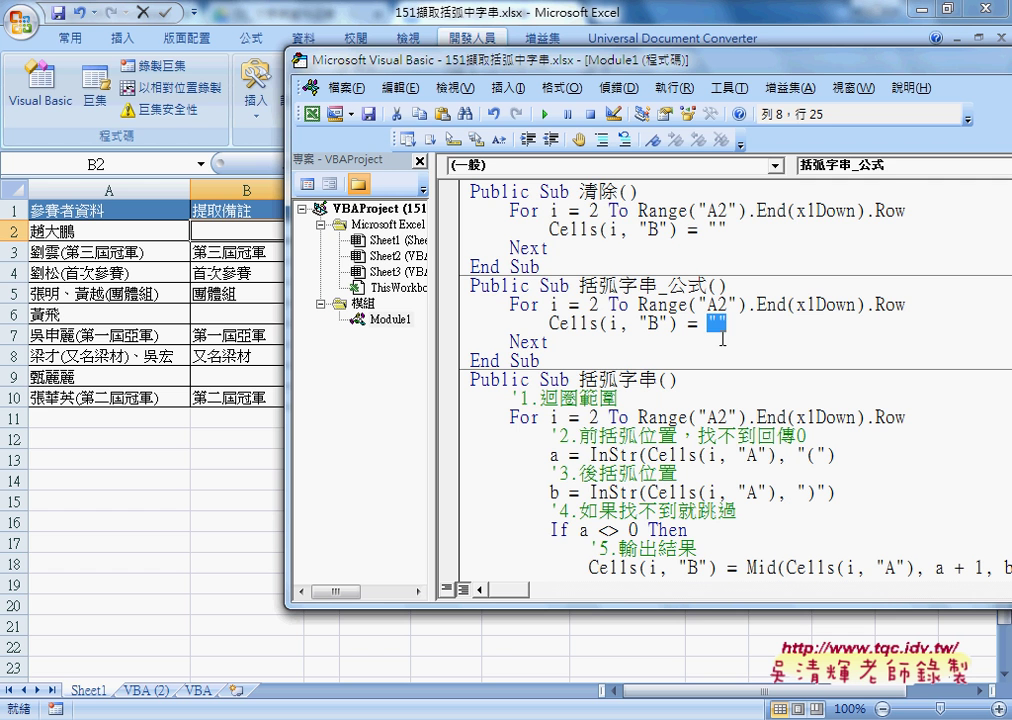
{"action": "key", "text": "Right"}
{"action": "key", "text": "Left"}
{"action": "left_click_drag", "start_coordinate": [645, 68], "coordinate": [396, 61]}
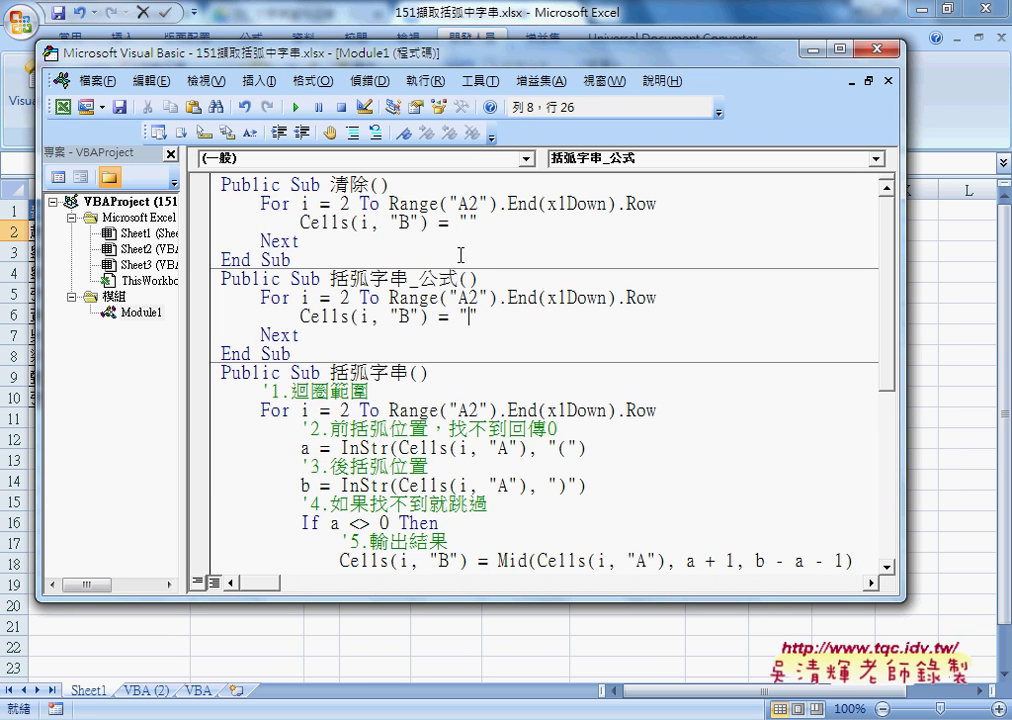
{"action": "right_click", "coordinate": [471, 319]}
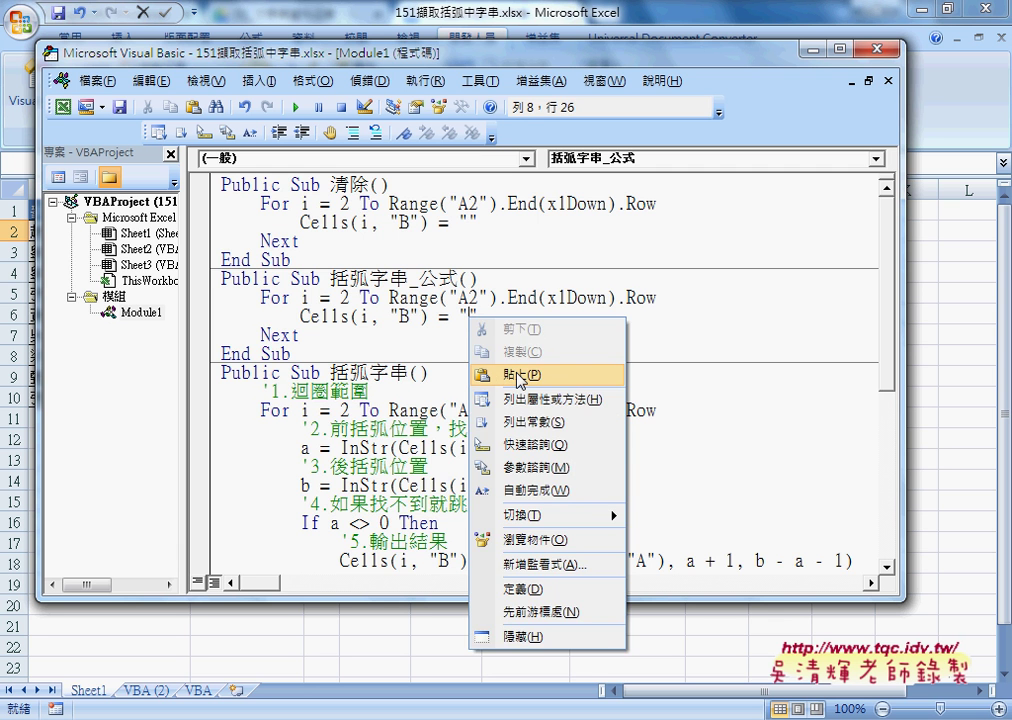
{"action": "left_click", "coordinate": [519, 379]}
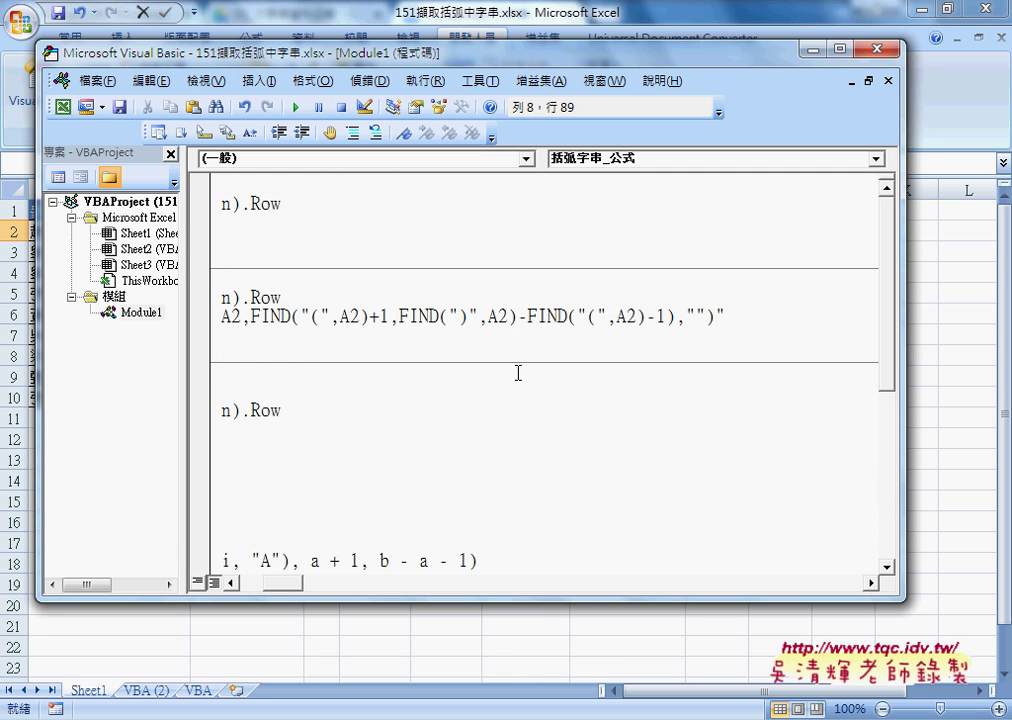
{"action": "left_click", "coordinate": [314, 483]}
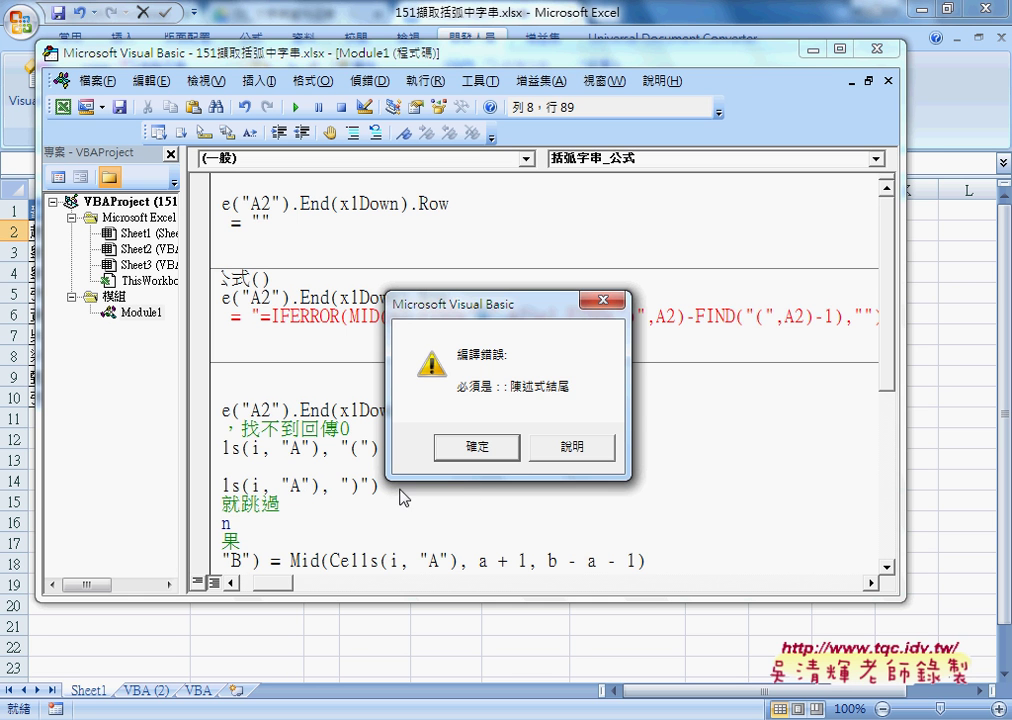
{"action": "left_click", "coordinate": [475, 446]}
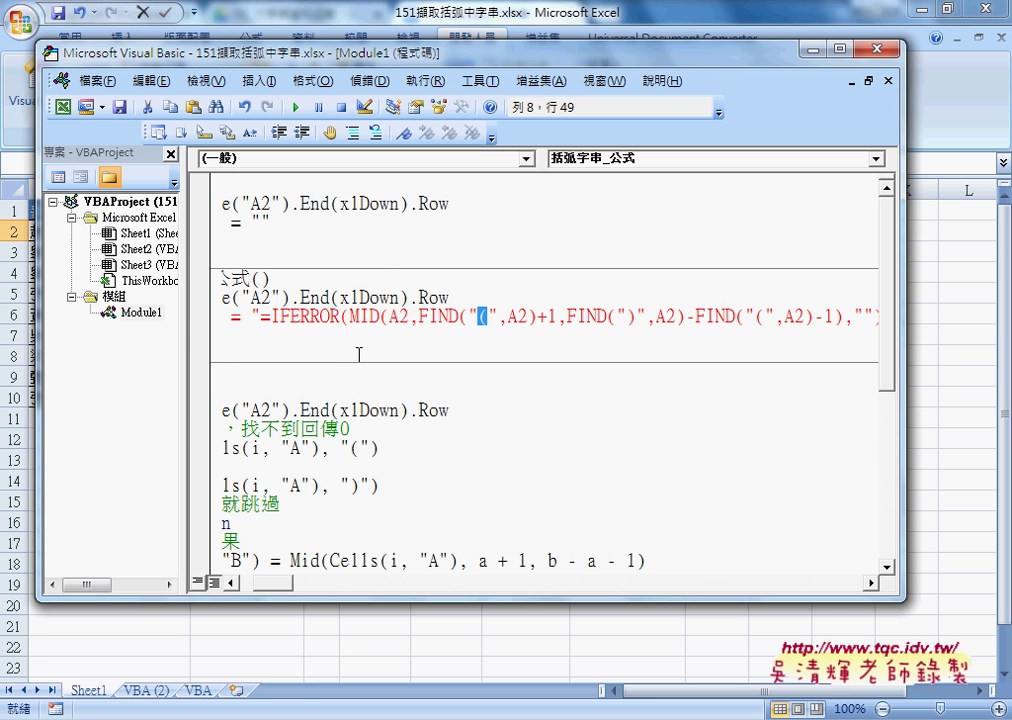
{"action": "left_click_drag", "start_coordinate": [282, 594], "coordinate": [258, 594]}
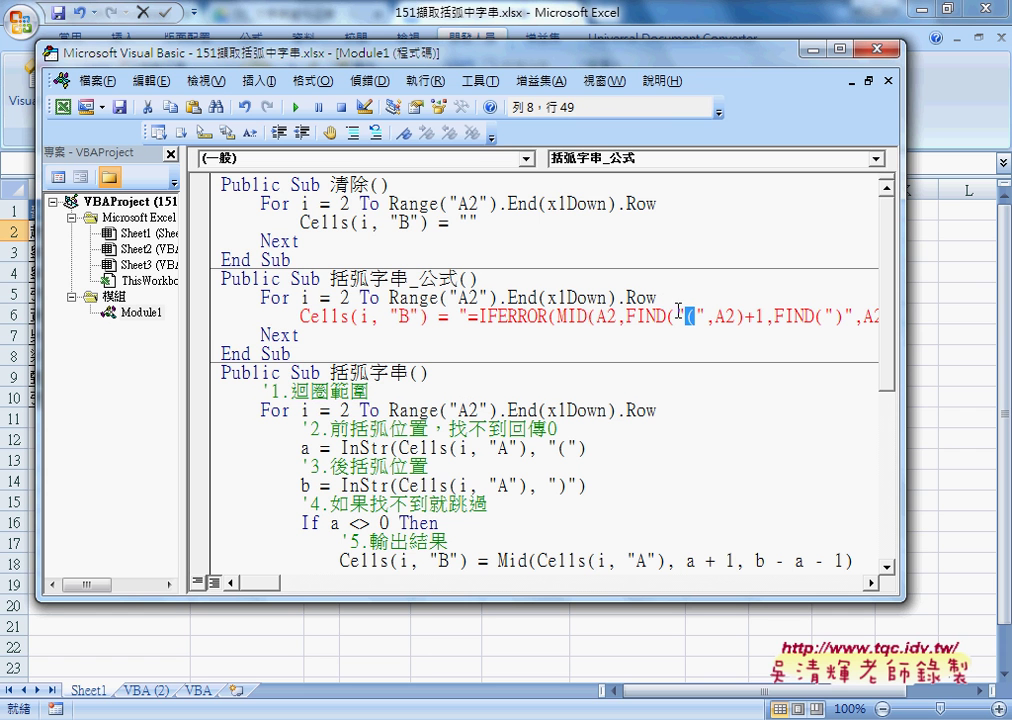
{"action": "left_click_drag", "start_coordinate": [675, 316], "coordinate": [685, 314]}
Undo the paste so the line reads Cells(i, "B") = "", then start launching Notepad.
{"action": "left_click", "coordinate": [680, 316]}
{"action": "key", "text": "ctrl+z"}
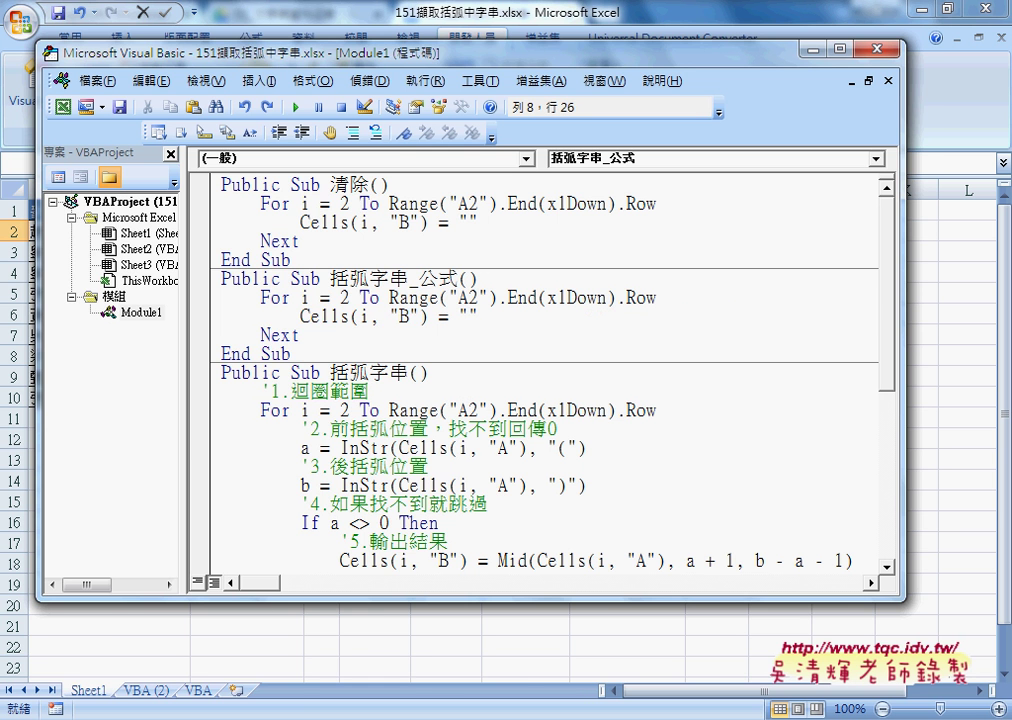
{"action": "key", "text": "super"}
Open a new Notepad window and paste the IFERROR formula into it.
{"action": "left_click", "coordinate": [105, 613]}
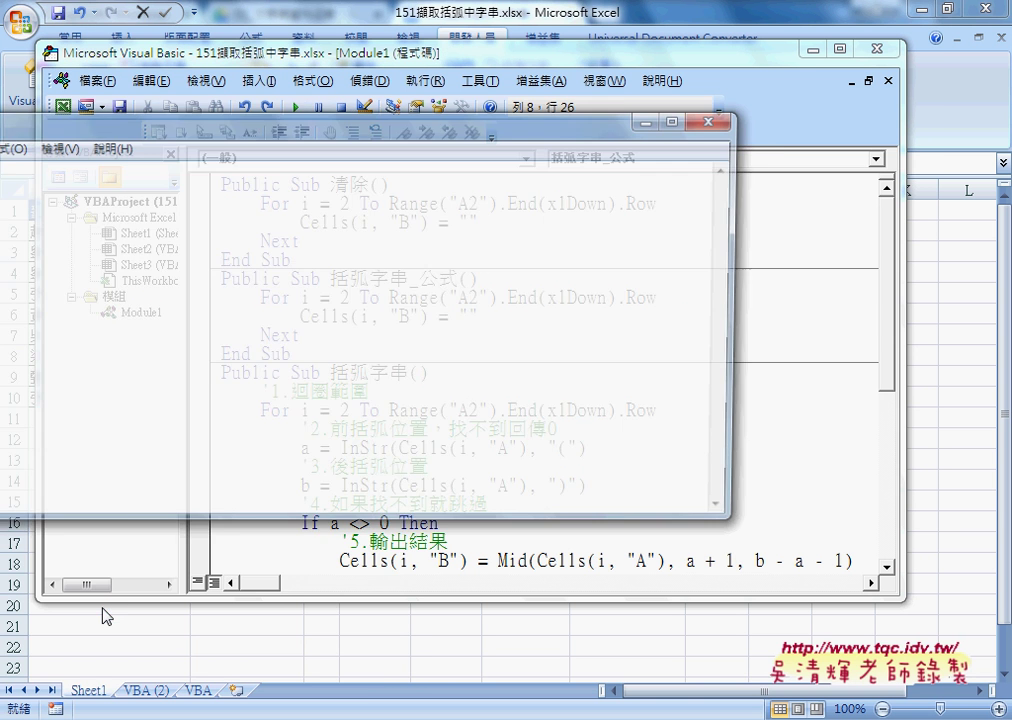
{"action": "left_click_drag", "start_coordinate": [364, 122], "coordinate": [556, 147]}
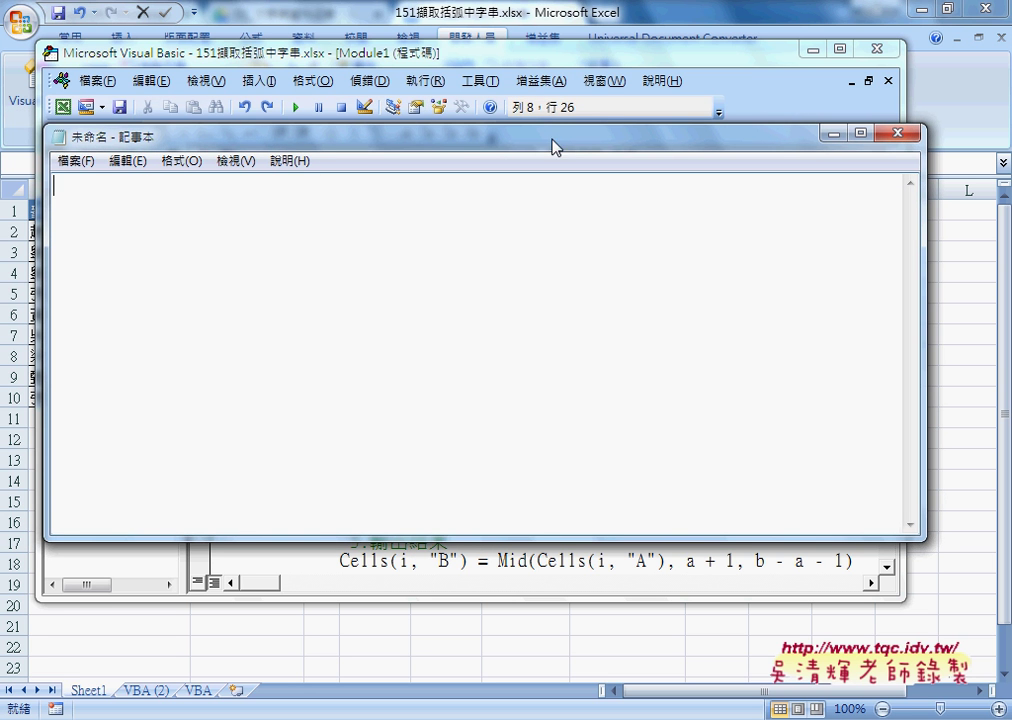
{"action": "right_click", "coordinate": [425, 248]}
{"action": "left_click", "coordinate": [467, 327]}
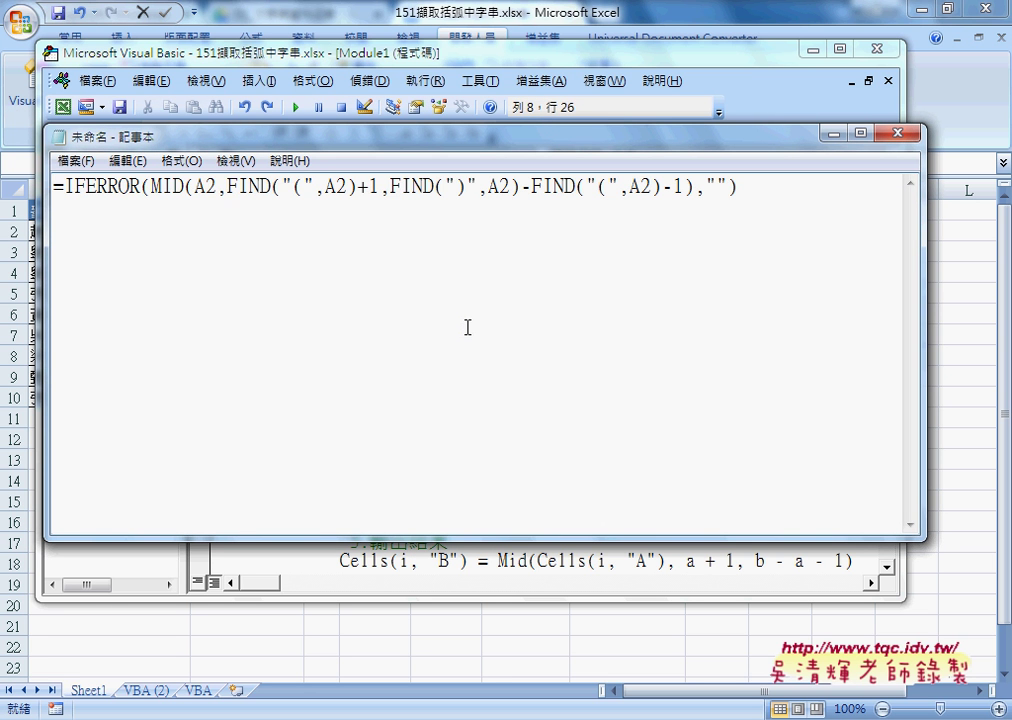
Replace all " with "" using Replace All, then copy the escaped formula line.
{"action": "left_click", "coordinate": [128, 160]}
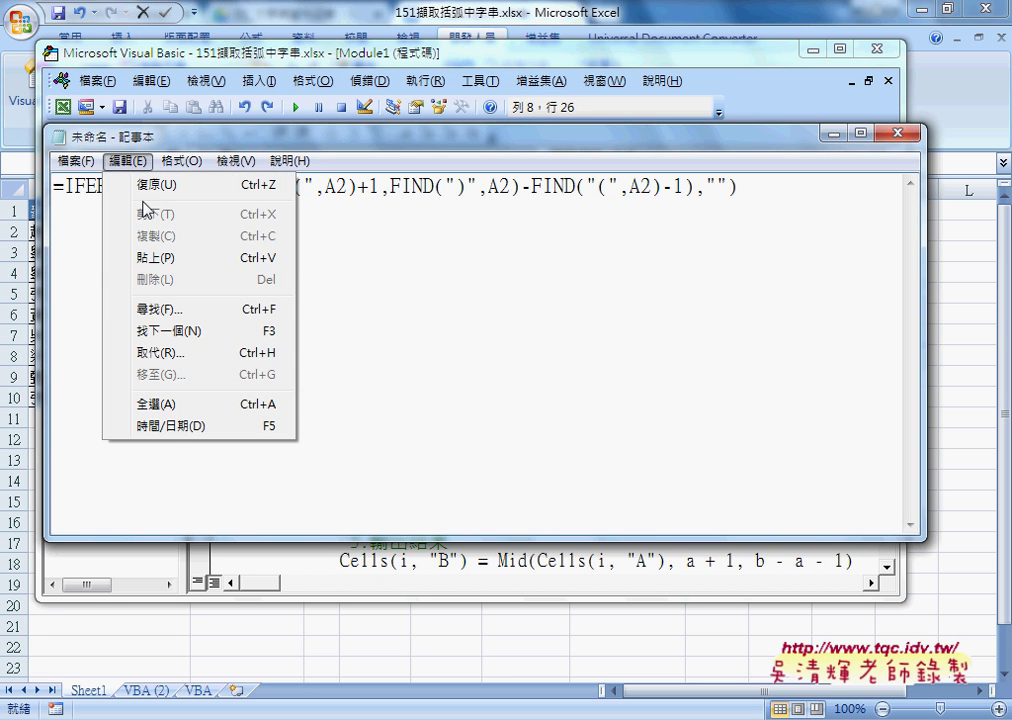
{"action": "left_click", "coordinate": [165, 352]}
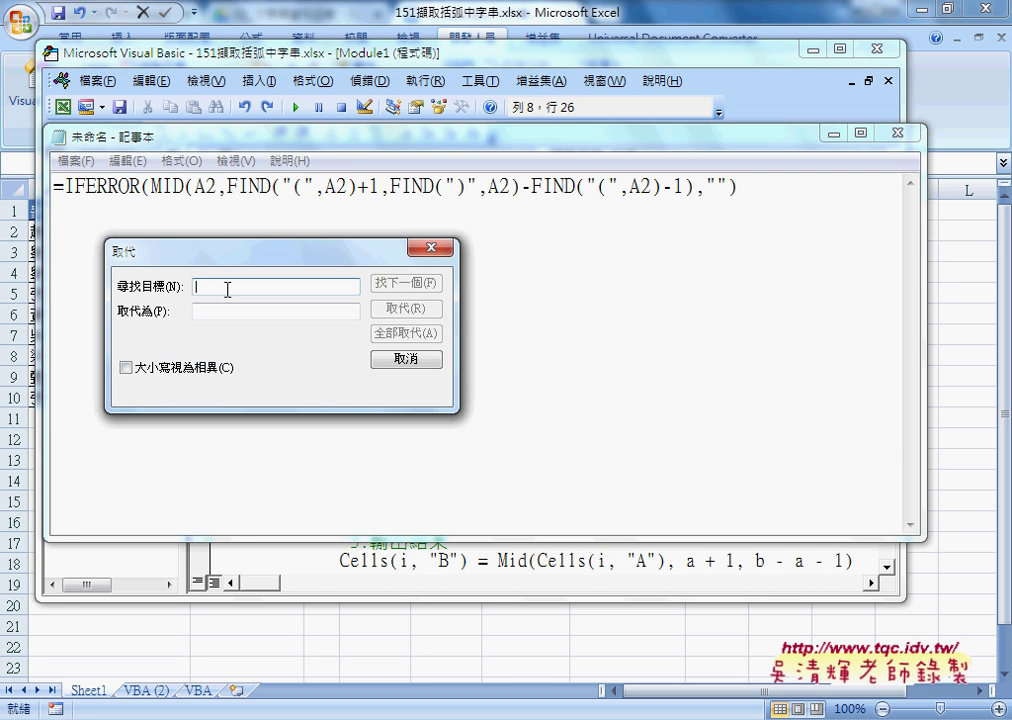
{"action": "type", "text": "\""}
{"action": "key", "text": "Tab"}
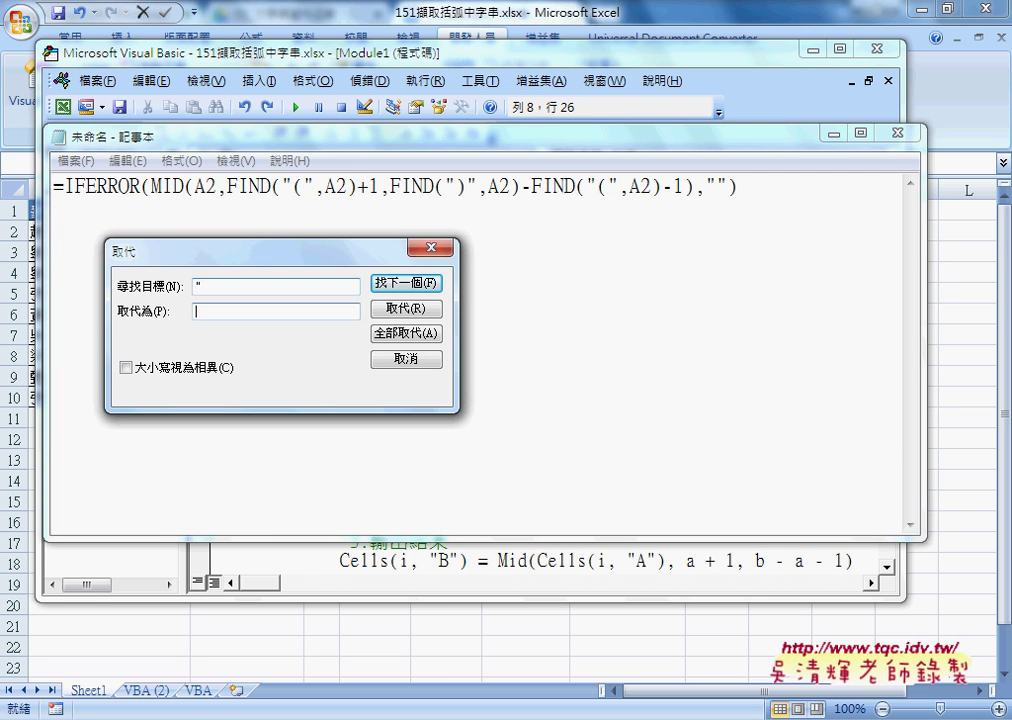
{"action": "type", "text": "\"\""}
{"action": "left_click", "coordinate": [405, 335]}
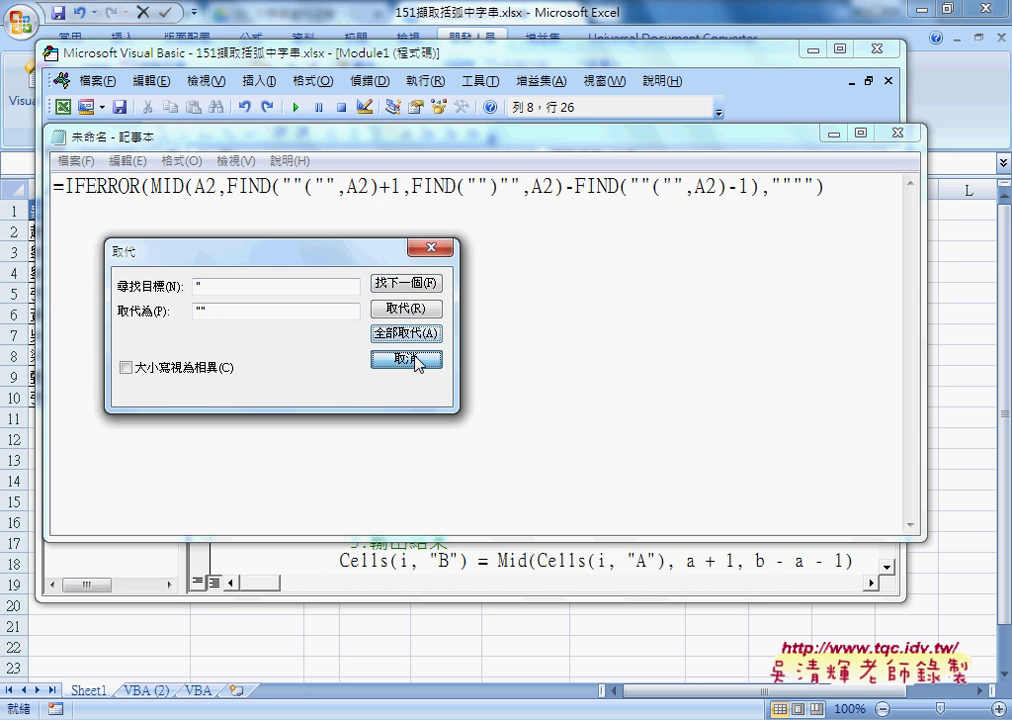
{"action": "left_click", "coordinate": [412, 359]}
{"action": "left_click_drag", "start_coordinate": [834, 186], "coordinate": [53, 186]}
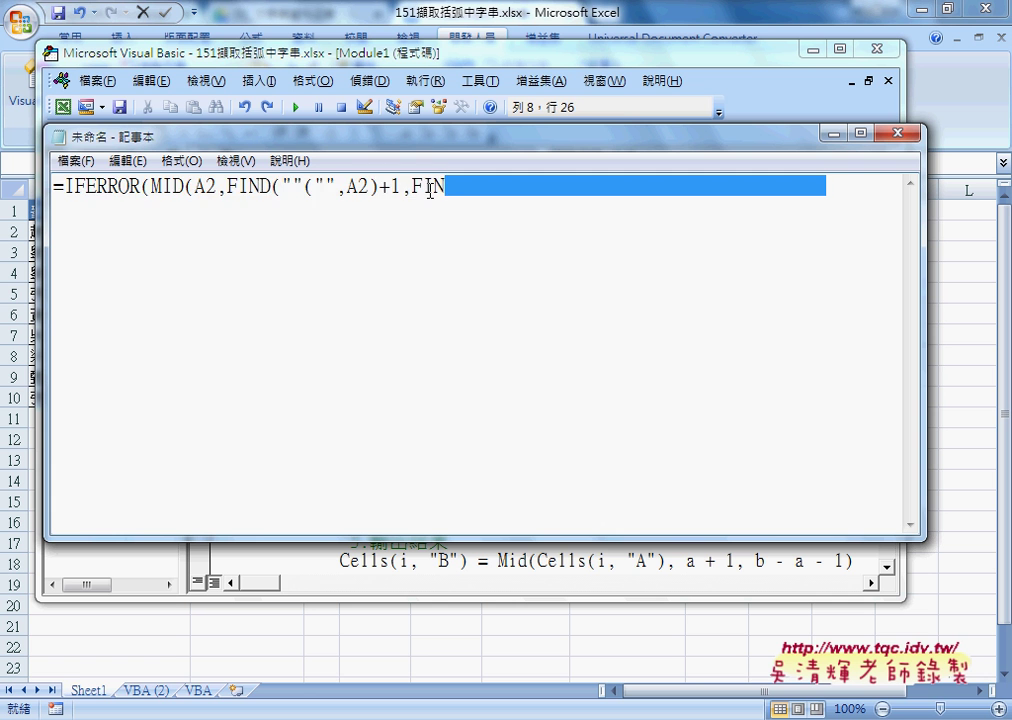
{"action": "right_click", "coordinate": [190, 187]}
{"action": "left_click", "coordinate": [229, 243]}
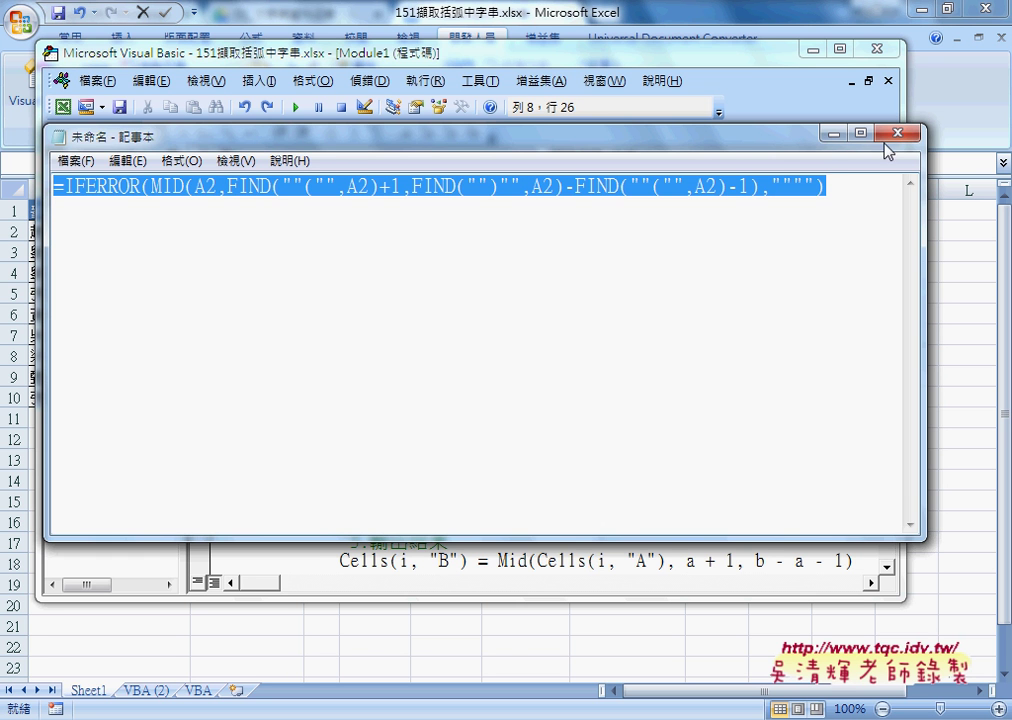
Minimize Notepad and paste the quote-doubled IFERROR formula between the quotes on the macro's column B line.
{"action": "left_click", "coordinate": [834, 132]}
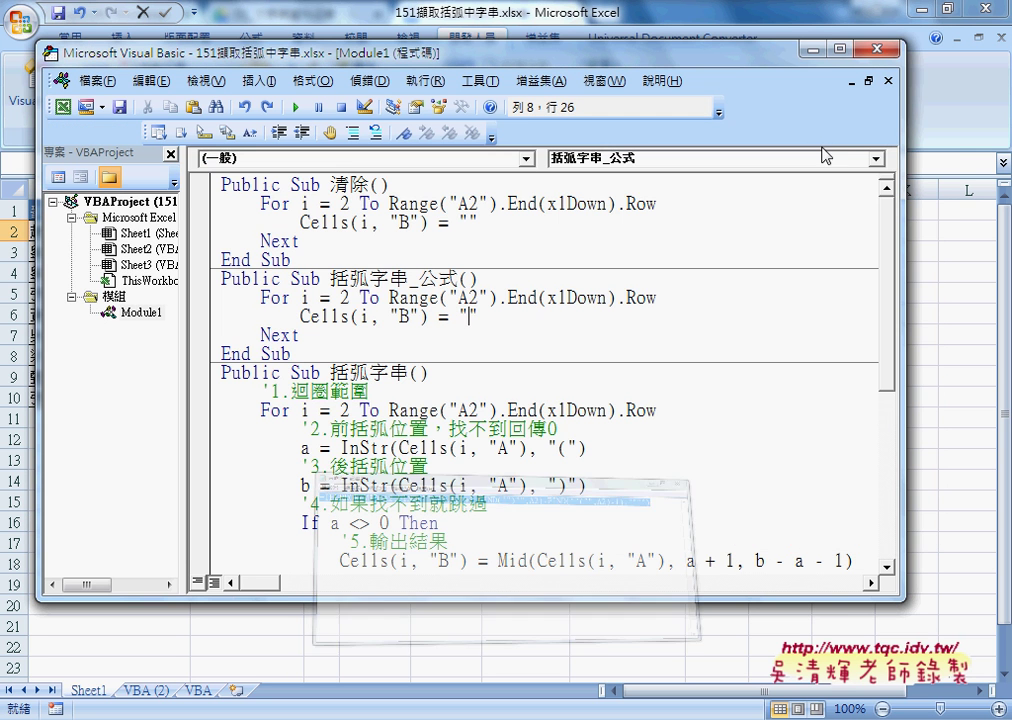
{"action": "right_click", "coordinate": [471, 316]}
{"action": "left_click", "coordinate": [492, 372]}
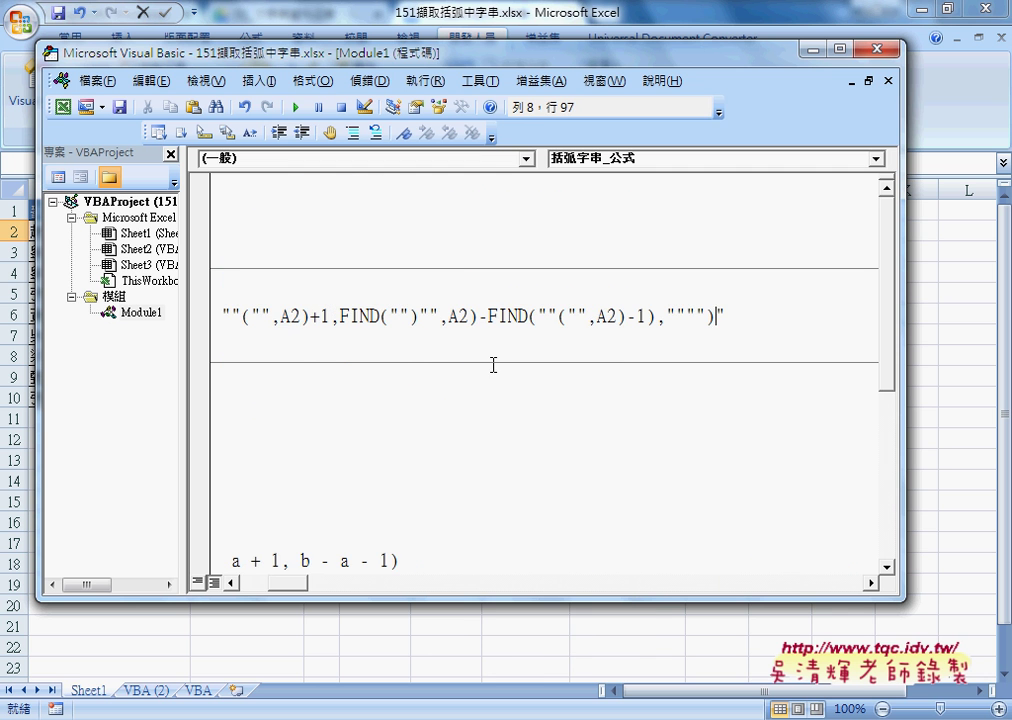
{"action": "left_click_drag", "start_coordinate": [301, 596], "coordinate": [271, 592]}
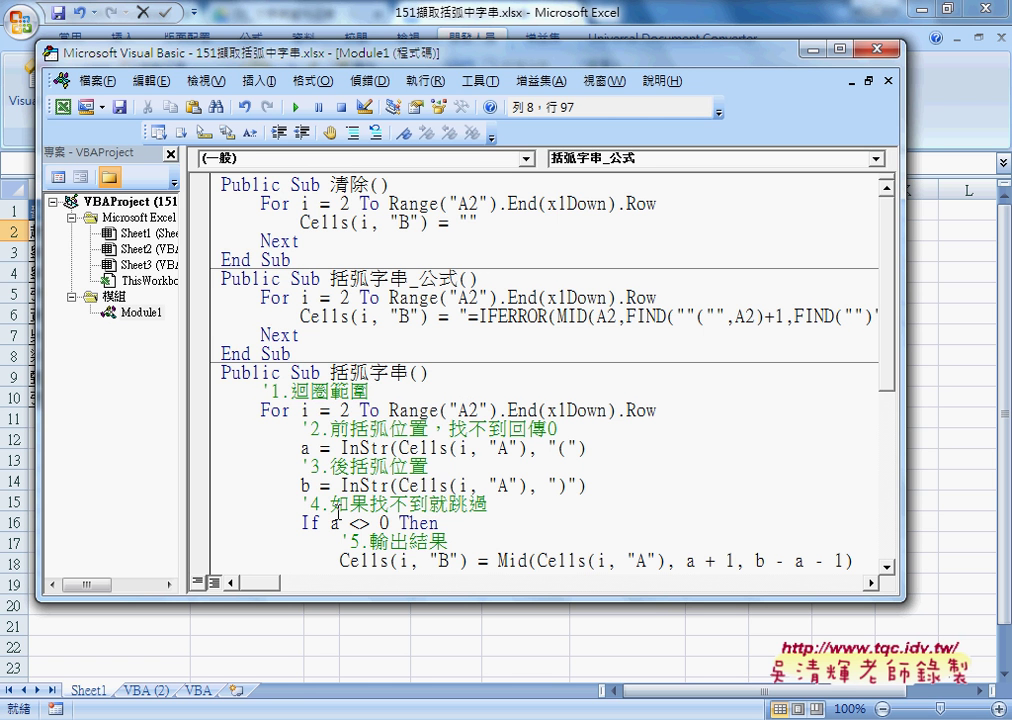
Run the 括弧字串_公式 macro for sheet VBA (2) and inspect B2 to B5, all referencing A2.
{"action": "mouse_move", "coordinate": [345, 55]}
{"action": "left_mouse_down"}
{"action": "mouse_move", "coordinate": [818, 90]}
{"action": "mouse_move", "coordinate": [808, 109]}
{"action": "left_mouse_up"}
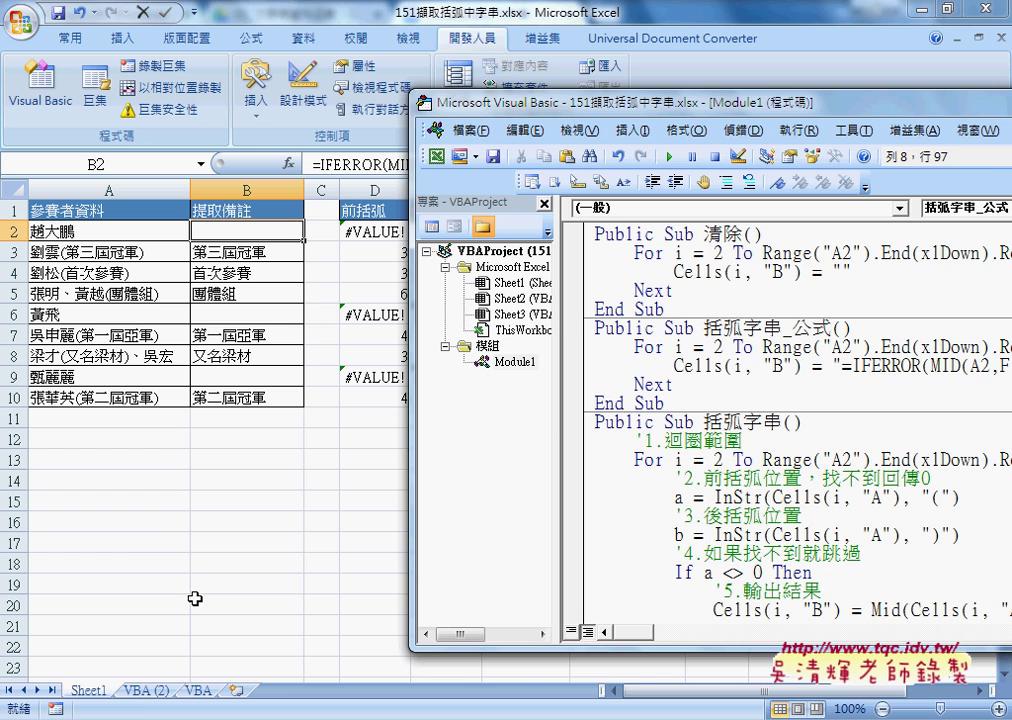
{"action": "left_click", "coordinate": [145, 698]}
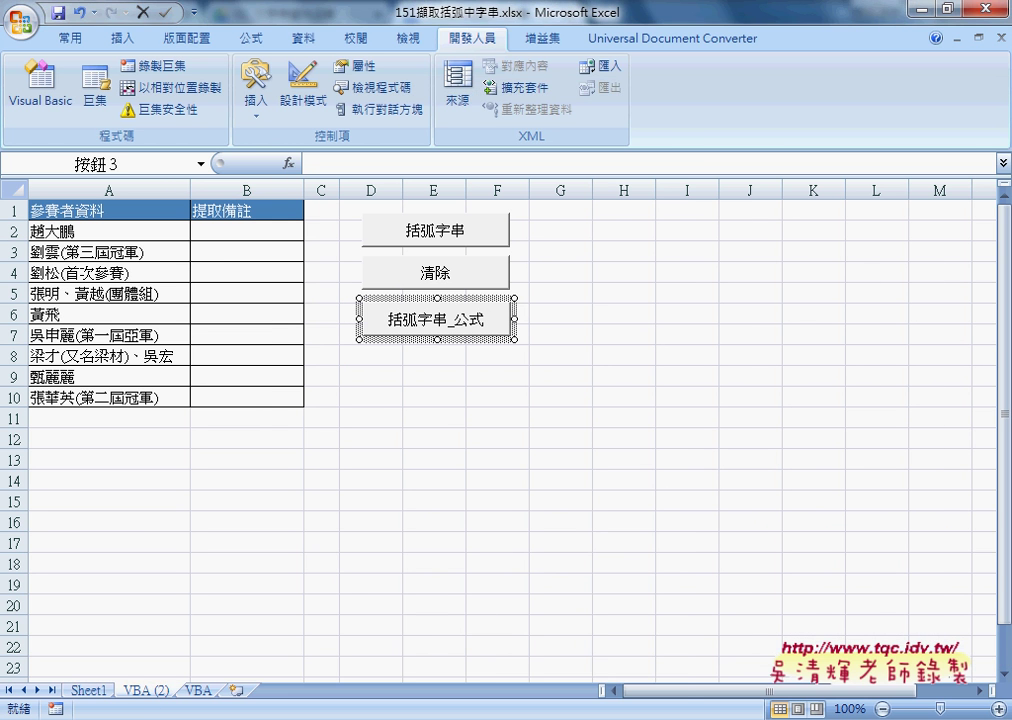
{"action": "mouse_move", "coordinate": [418, 693]}
{"action": "left_click", "coordinate": [413, 650]}
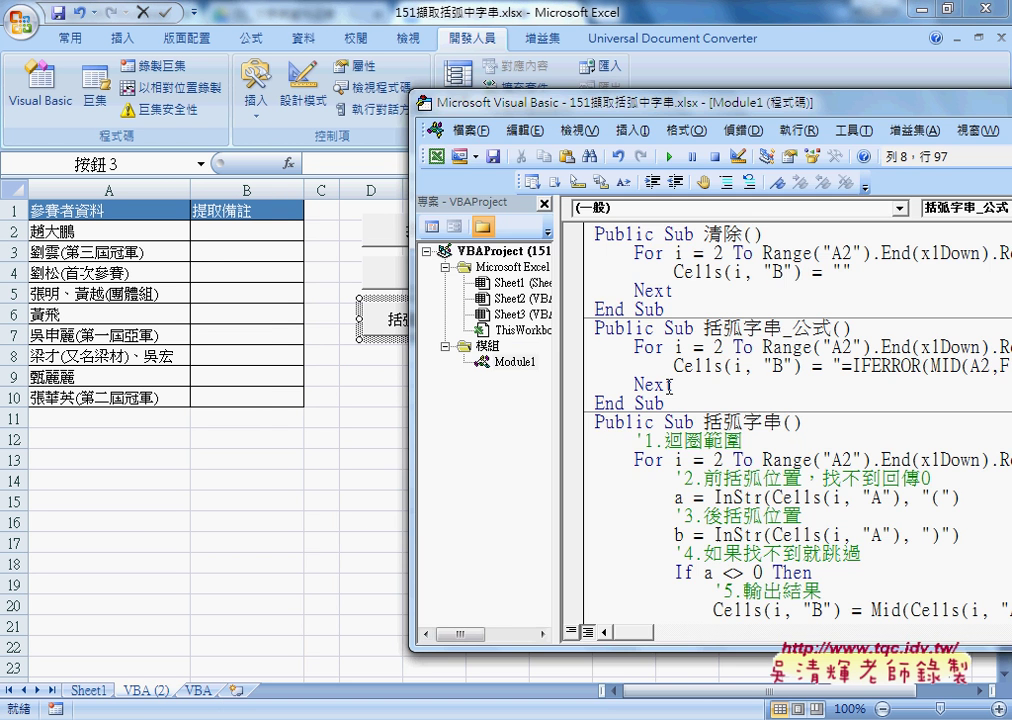
{"action": "left_click", "coordinate": [709, 366]}
{"action": "left_click", "coordinate": [248, 231]}
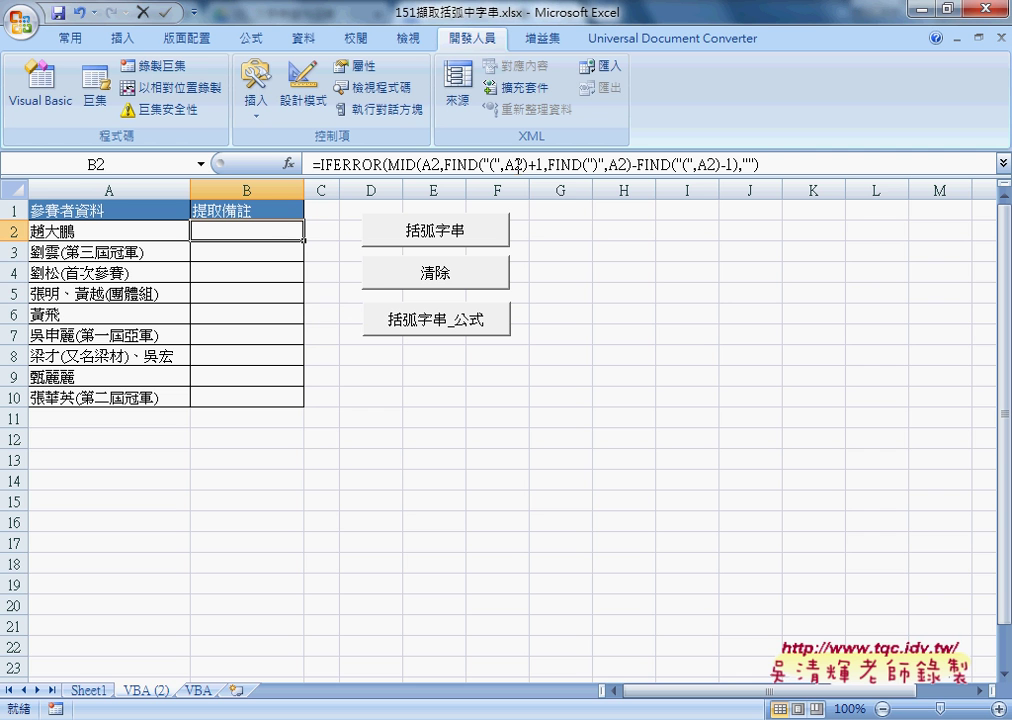
{"action": "left_click", "coordinate": [276, 251]}
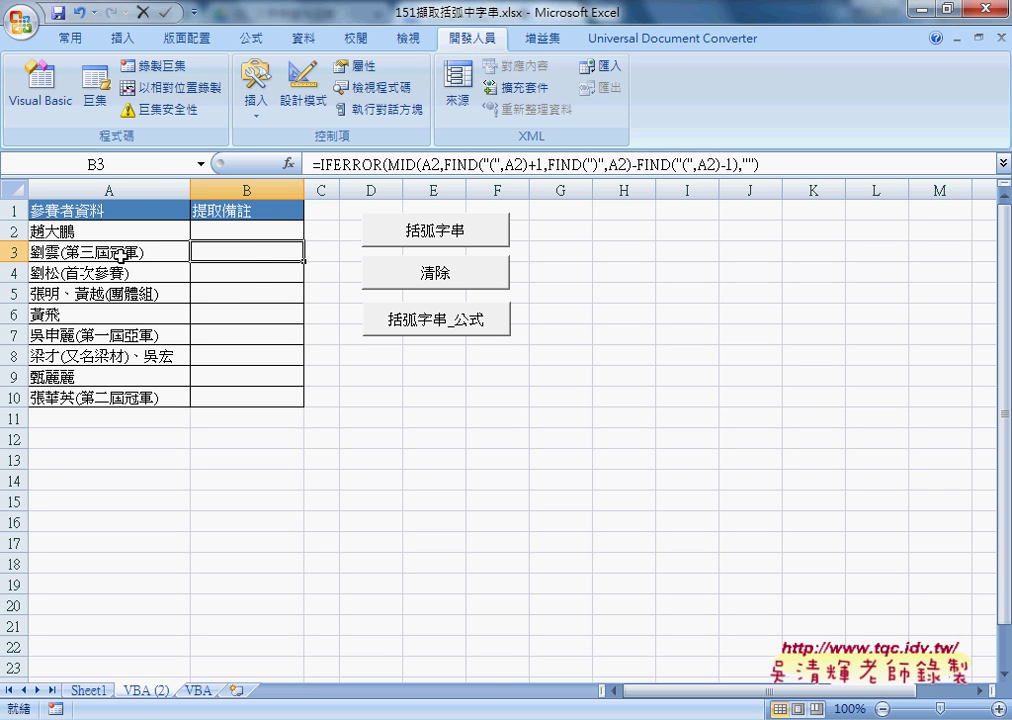
{"action": "left_click", "coordinate": [248, 273]}
{"action": "left_click", "coordinate": [248, 291]}
{"action": "left_click", "coordinate": [262, 231]}
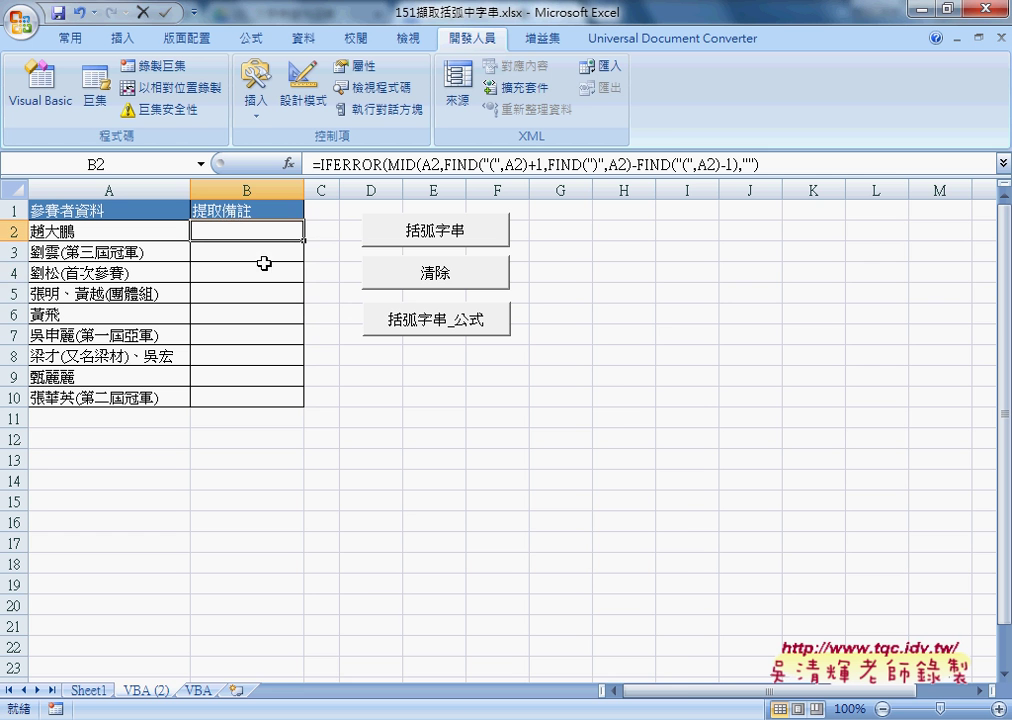
Select the row number 2 in the MID(A2 reference on line 6 of the macro.
{"action": "mouse_move", "coordinate": [438, 694]}
{"action": "left_click", "coordinate": [389, 650]}
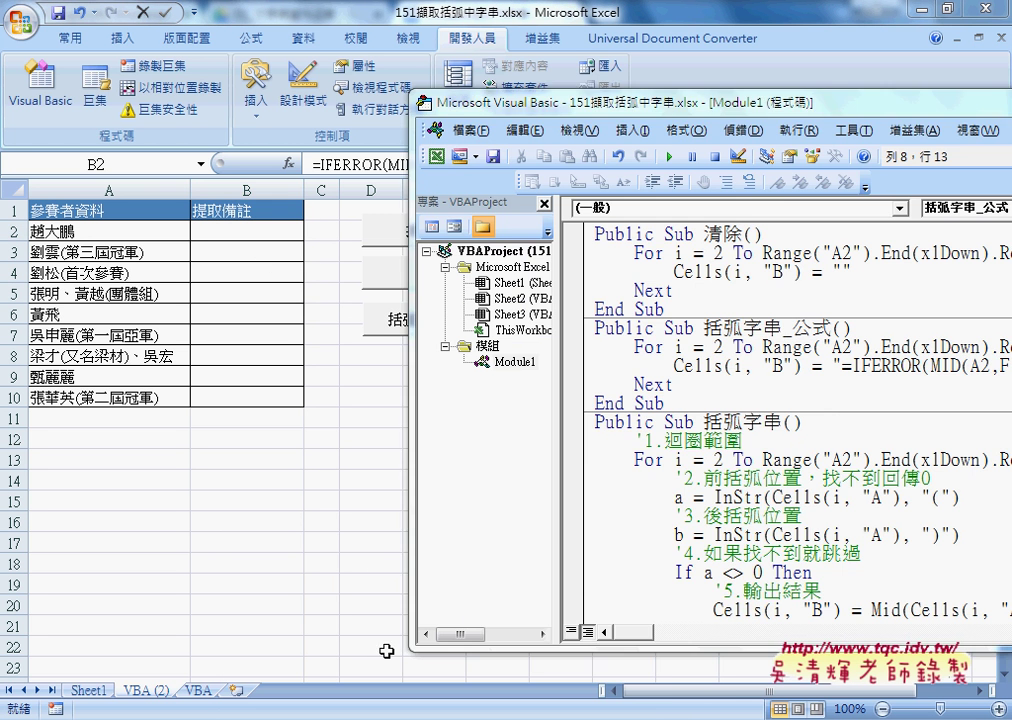
{"action": "left_click_drag", "start_coordinate": [700, 102], "coordinate": [330, 88]}
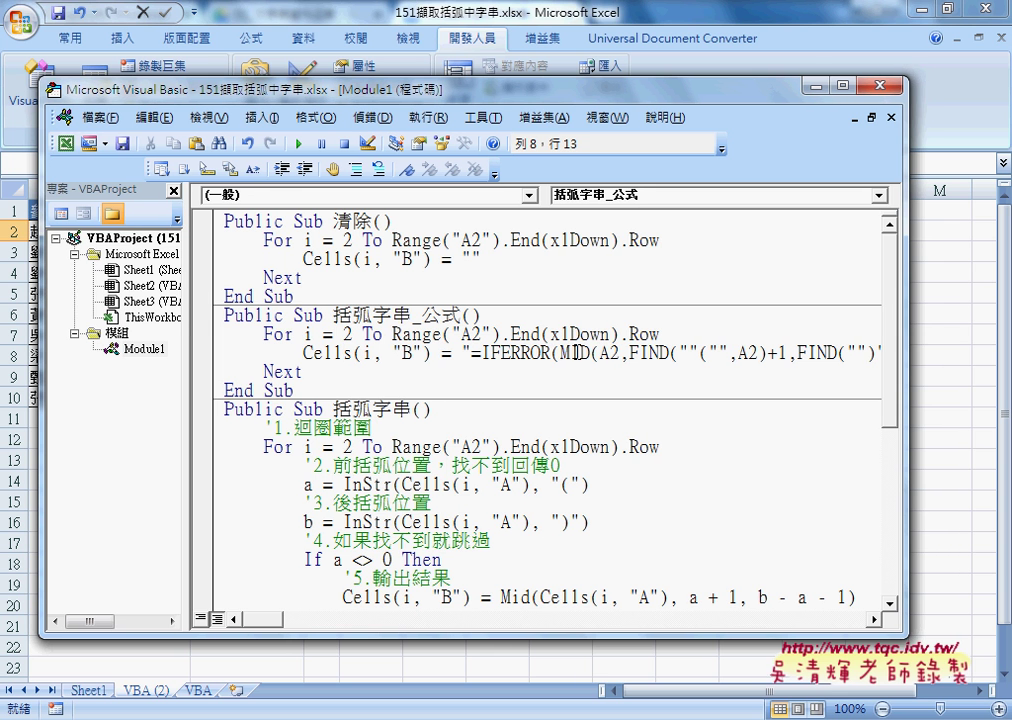
{"action": "left_click_drag", "start_coordinate": [607, 352], "coordinate": [620, 352]}
In the 括弧字串_公式 formula line, change MID(A2 to MID(A" & i & " and select the " & i & " snippet.
{"action": "type", "text": "\"\""}
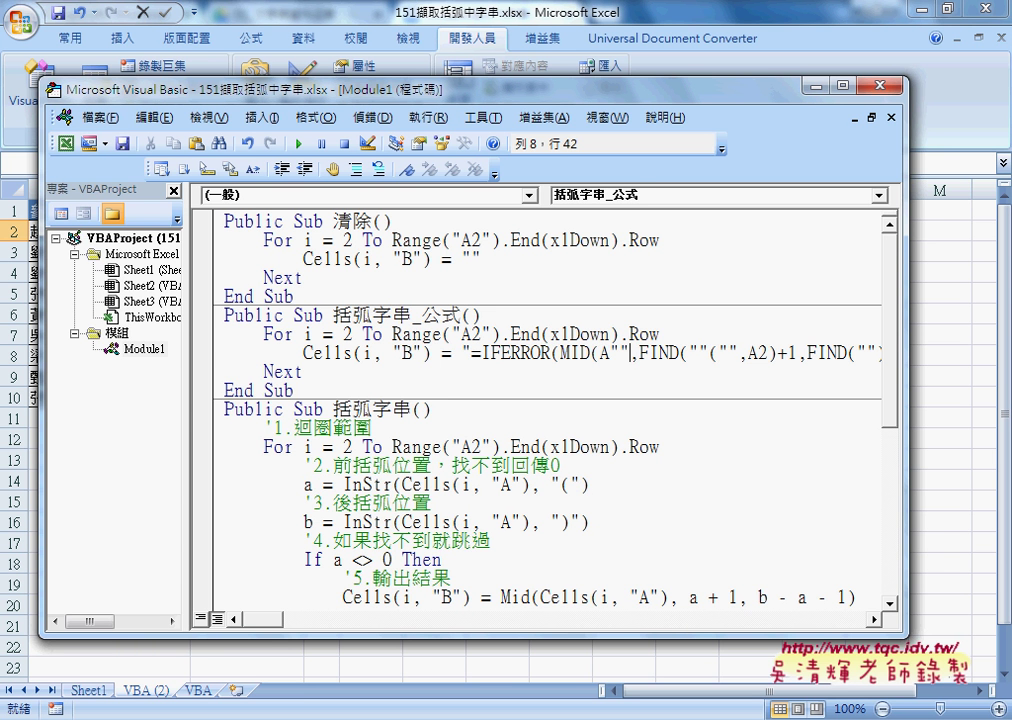
{"action": "key", "text": "Left"}
{"action": "type", "text": "&"}
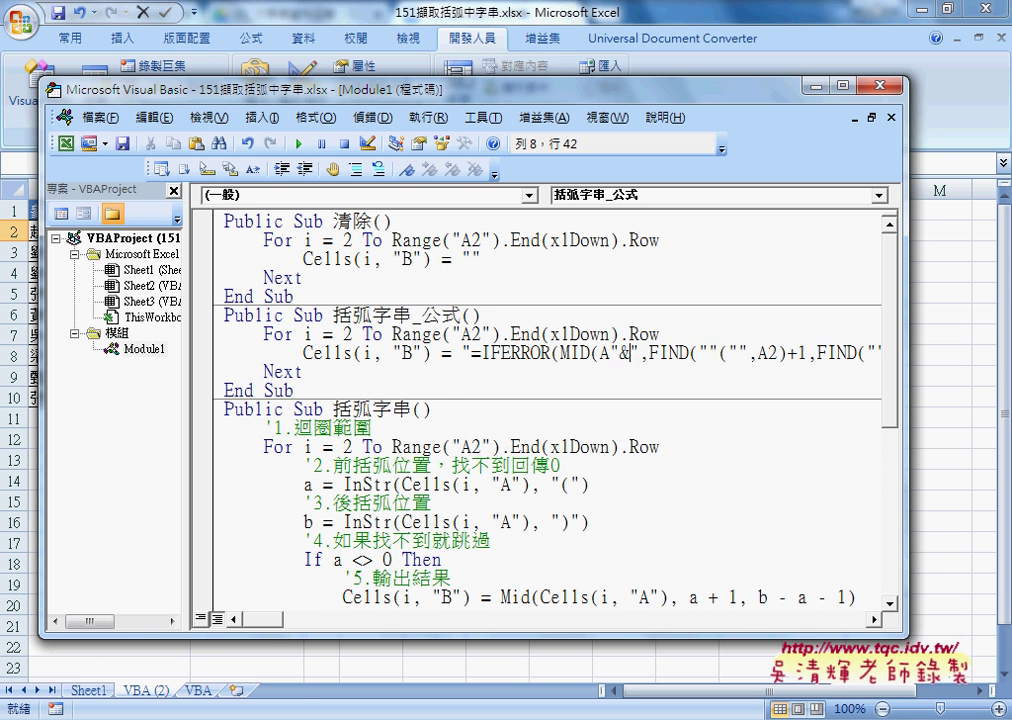
{"action": "type", "text": "&"}
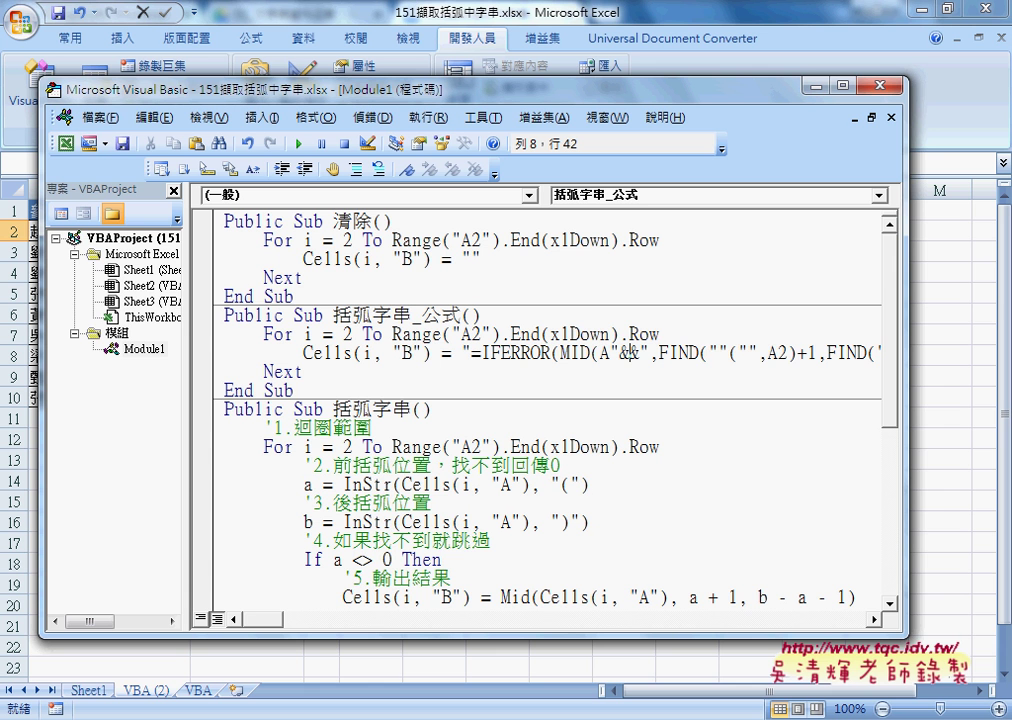
{"action": "type", "text": "i"}
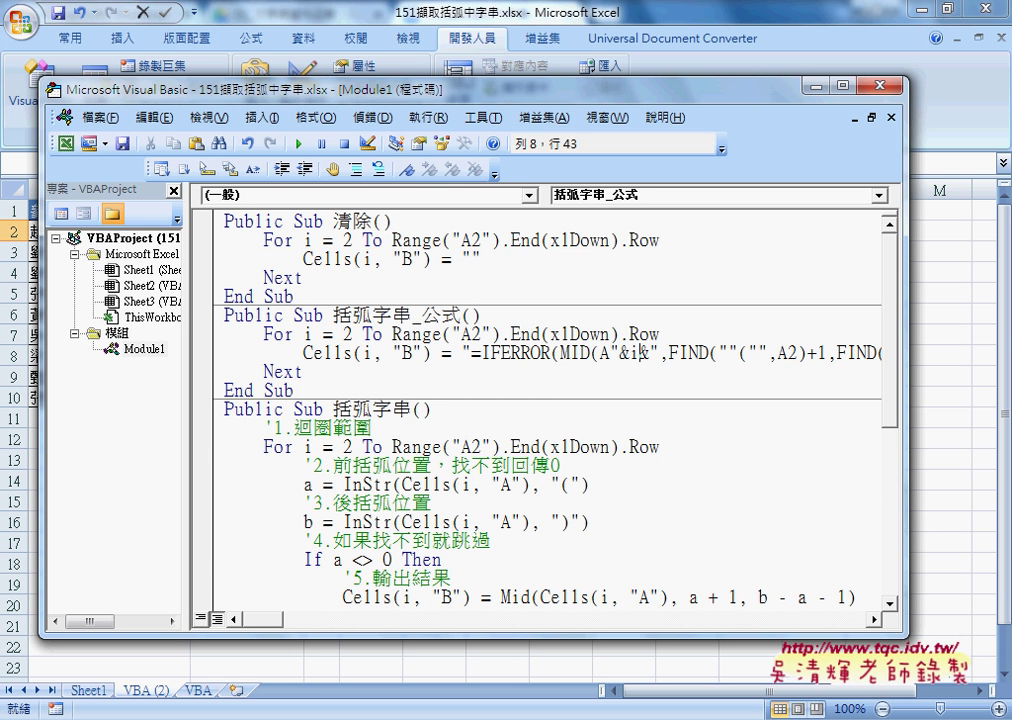
{"action": "left_click", "coordinate": [619, 352]}
{"action": "key", "text": "Right"}
{"action": "key", "text": "Right"}
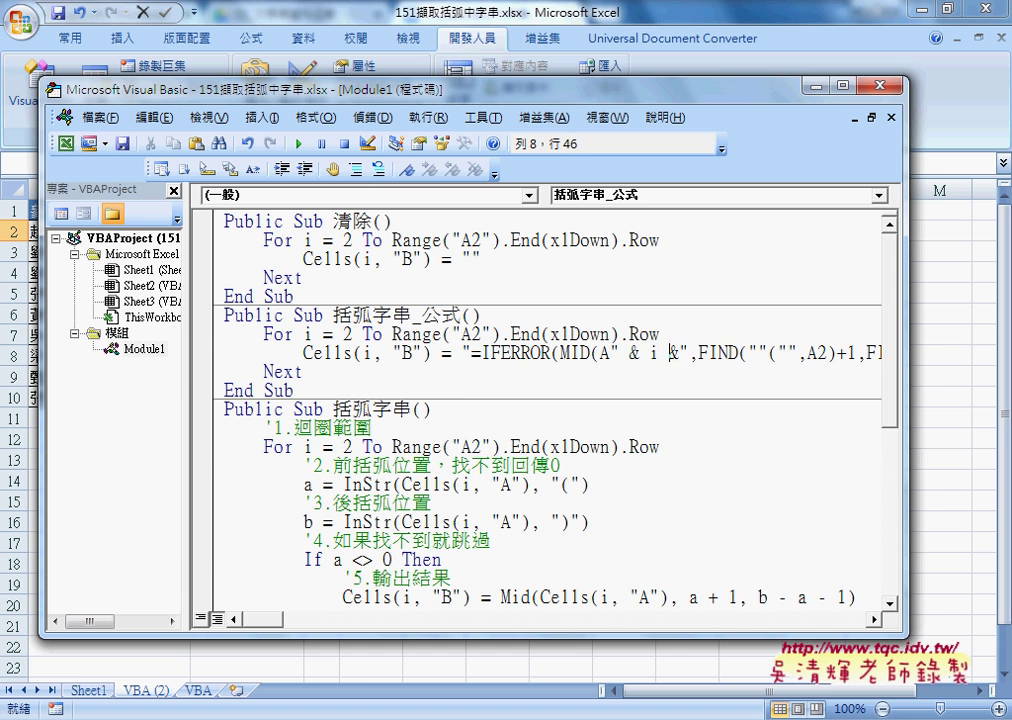
{"action": "key", "text": "Right"}
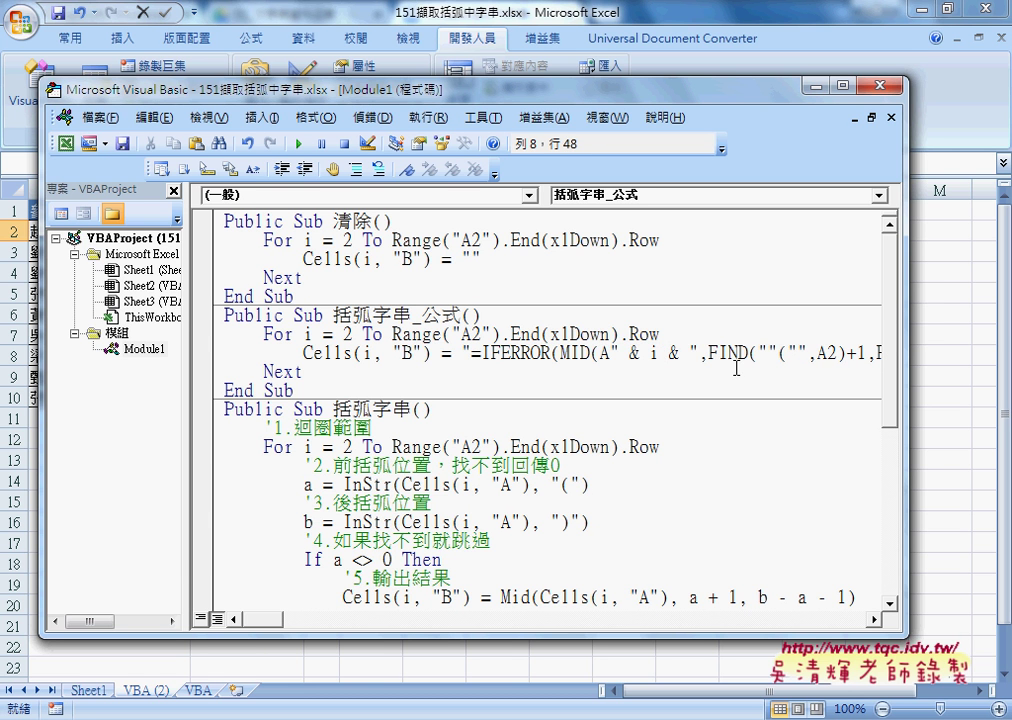
{"action": "left_click_drag", "start_coordinate": [611, 352], "coordinate": [697, 352]}
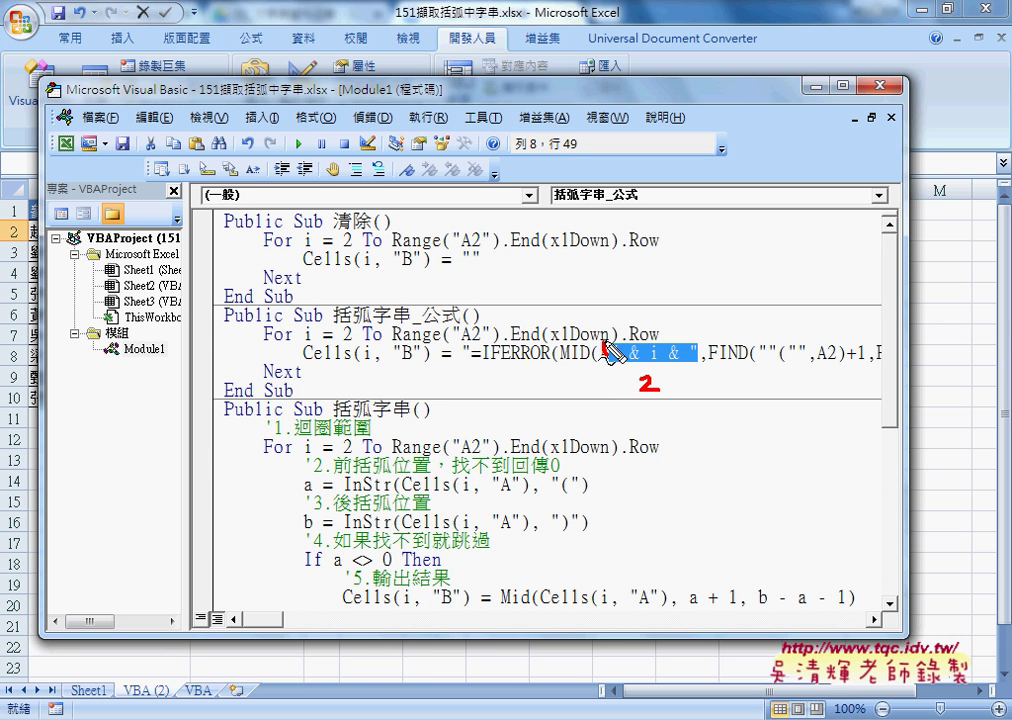
{"action": "left_click_drag", "start_coordinate": [617, 340], "coordinate": [612, 357]}
{"action": "left_click_drag", "start_coordinate": [696, 337], "coordinate": [688, 341]}
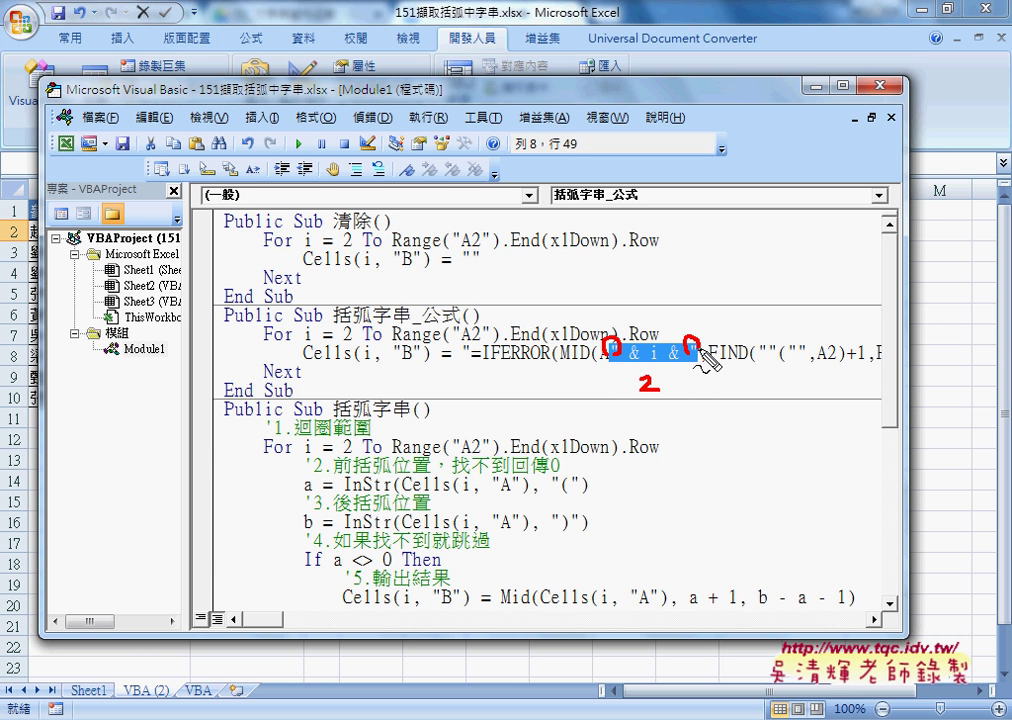
{"action": "left_click_drag", "start_coordinate": [628, 364], "coordinate": [678, 364]}
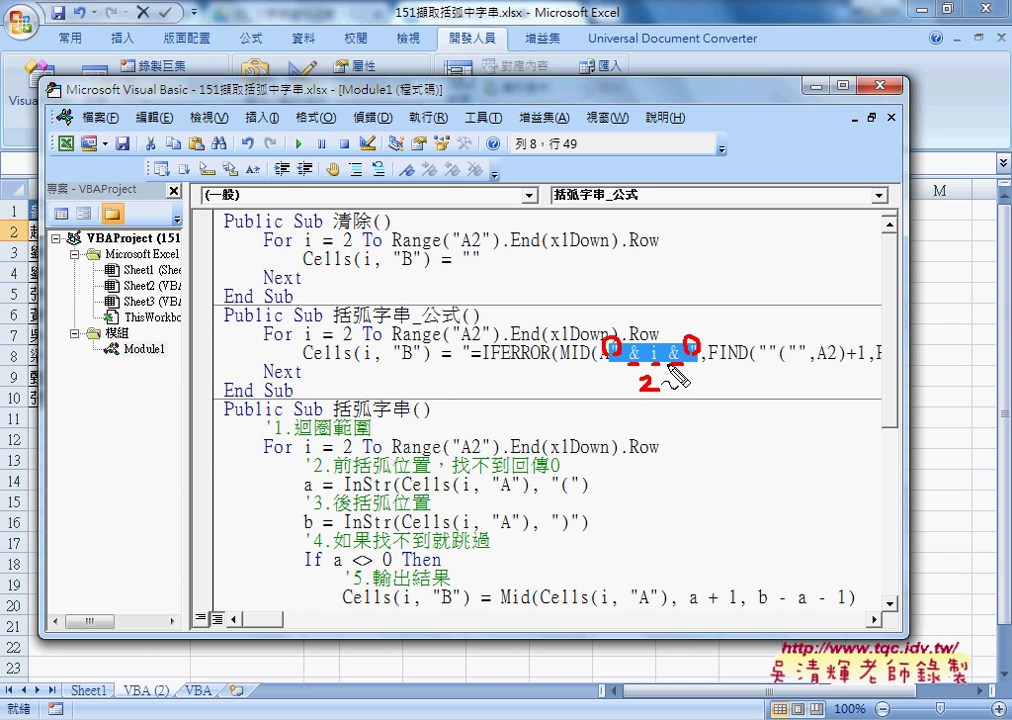
{"action": "key", "text": "Escape"}
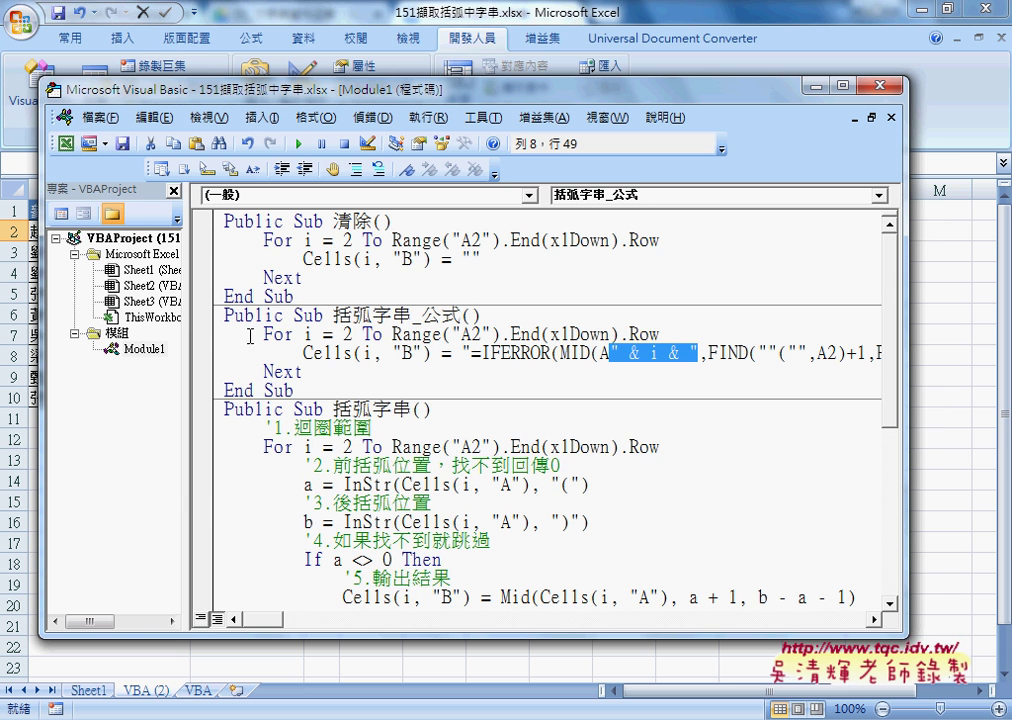
Copy the " & i & " snippet and paste it over the 2 in the first FIND's A2.
{"action": "left_click_drag", "start_coordinate": [185, 341], "coordinate": [129, 341]}
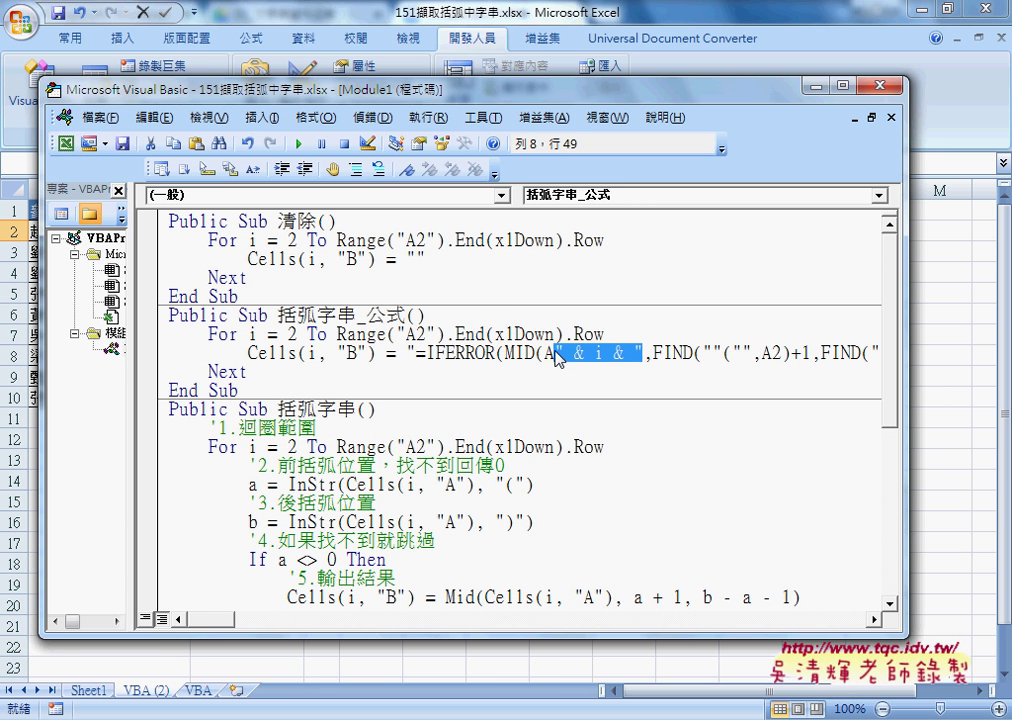
{"action": "right_click", "coordinate": [586, 356]}
{"action": "left_click", "coordinate": [625, 385]}
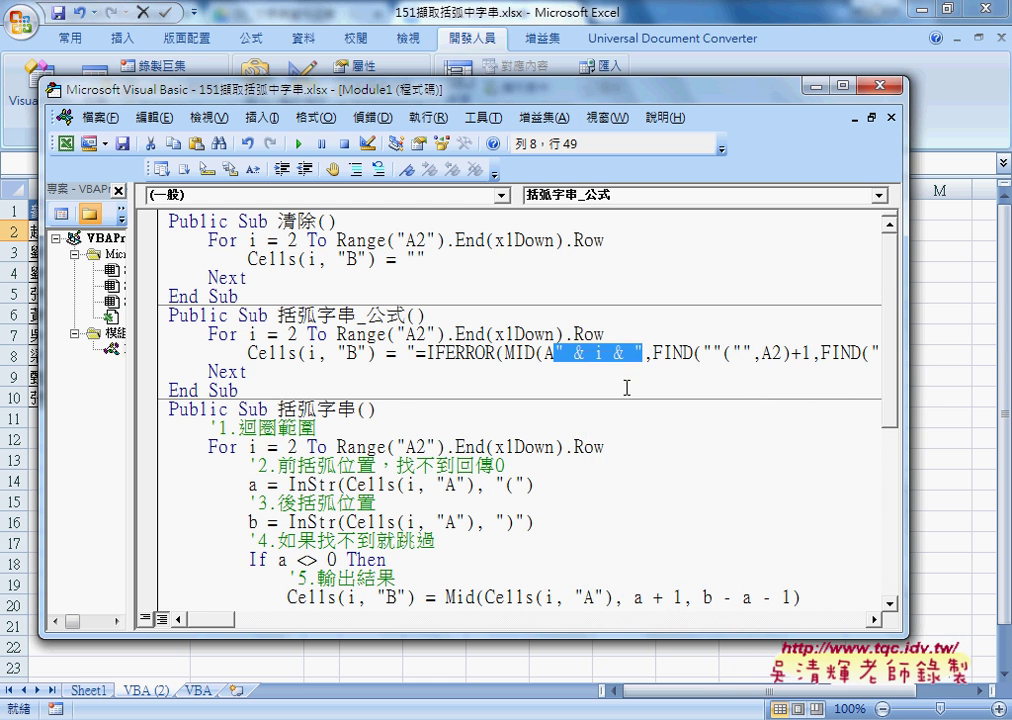
{"action": "left_click_drag", "start_coordinate": [767, 352], "coordinate": [777, 352]}
{"action": "right_click", "coordinate": [778, 358]}
{"action": "left_click", "coordinate": [820, 412]}
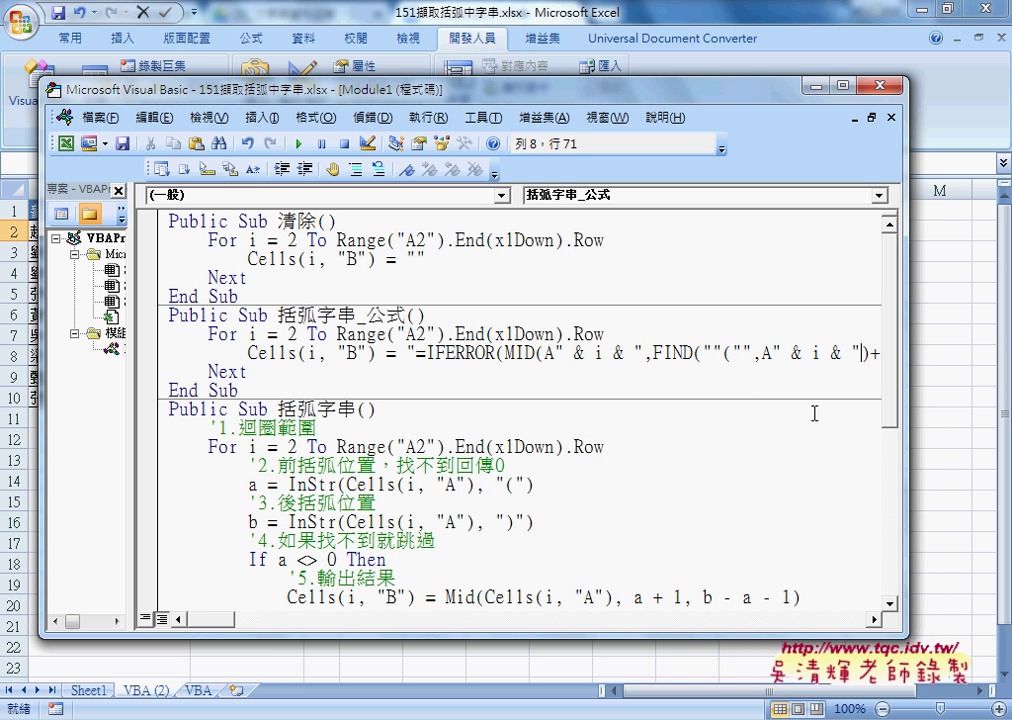
Replace the 2 in the remaining two FIND A2 references with " & i & ".
{"action": "left_click", "coordinate": [253, 628]}
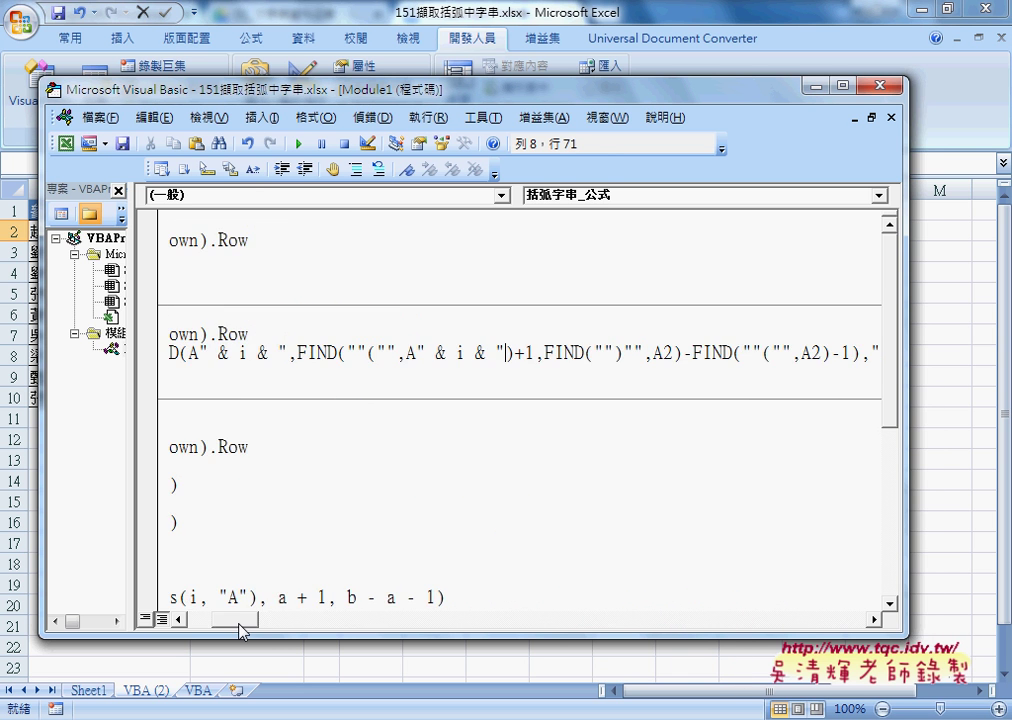
{"action": "left_click", "coordinate": [597, 352]}
{"action": "left_click_drag", "start_coordinate": [597, 352], "coordinate": [604, 352]}
{"action": "right_click", "coordinate": [600, 358]}
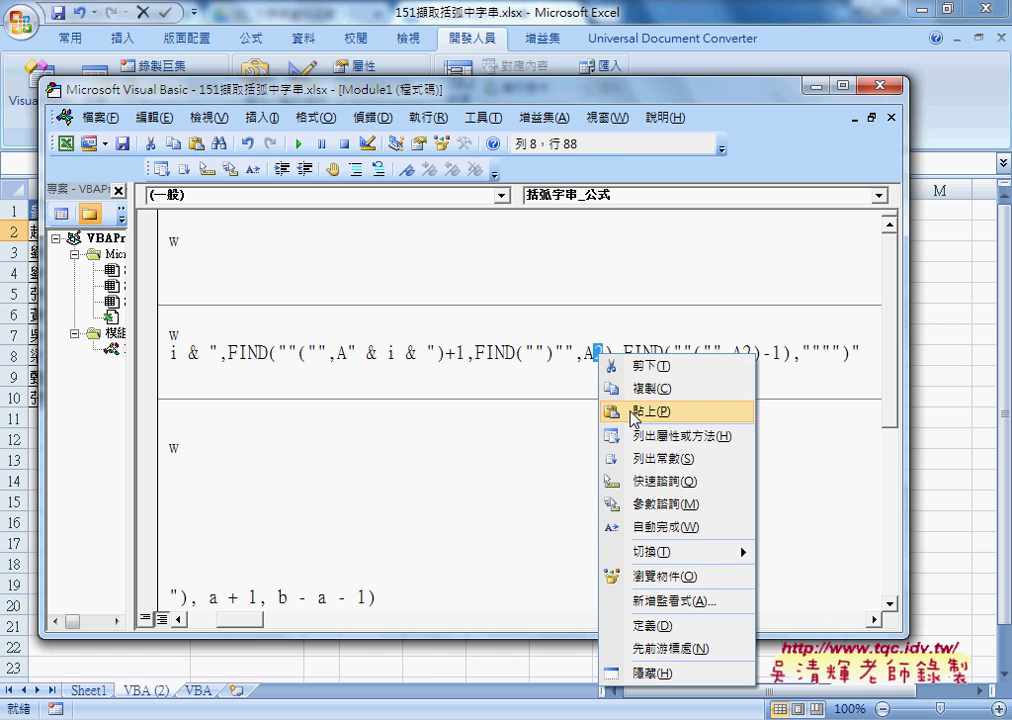
{"action": "left_click", "coordinate": [640, 415]}
{"action": "left_click_drag", "start_coordinate": [821, 352], "coordinate": [831, 352]}
{"action": "right_click", "coordinate": [831, 353]}
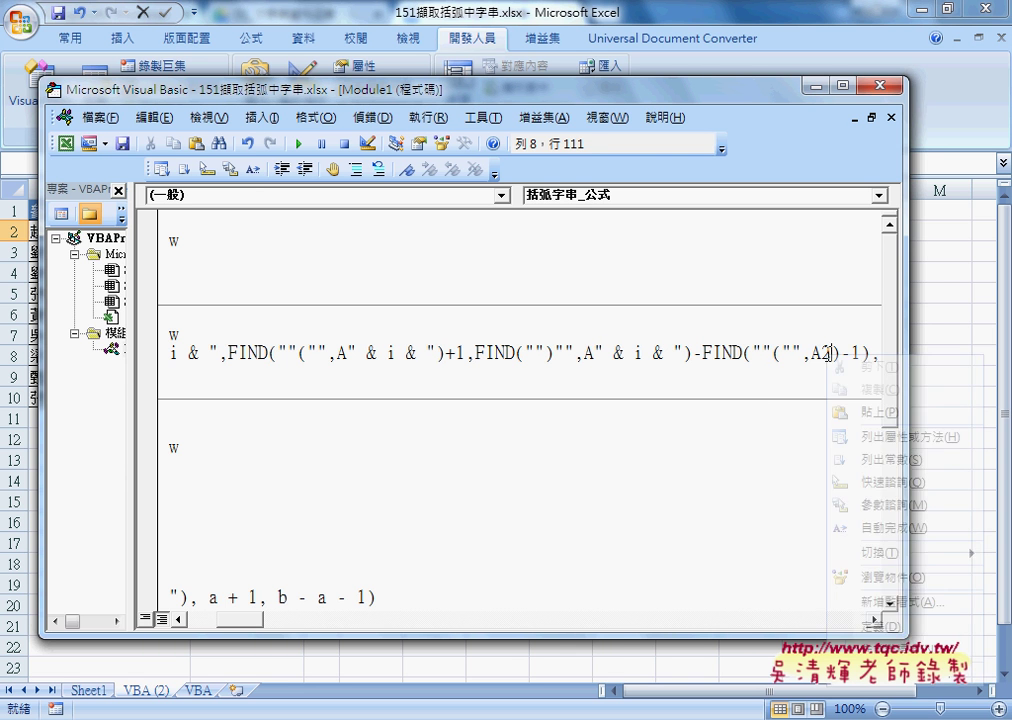
{"action": "key", "text": "Escape"}
{"action": "right_click", "coordinate": [831, 353]}
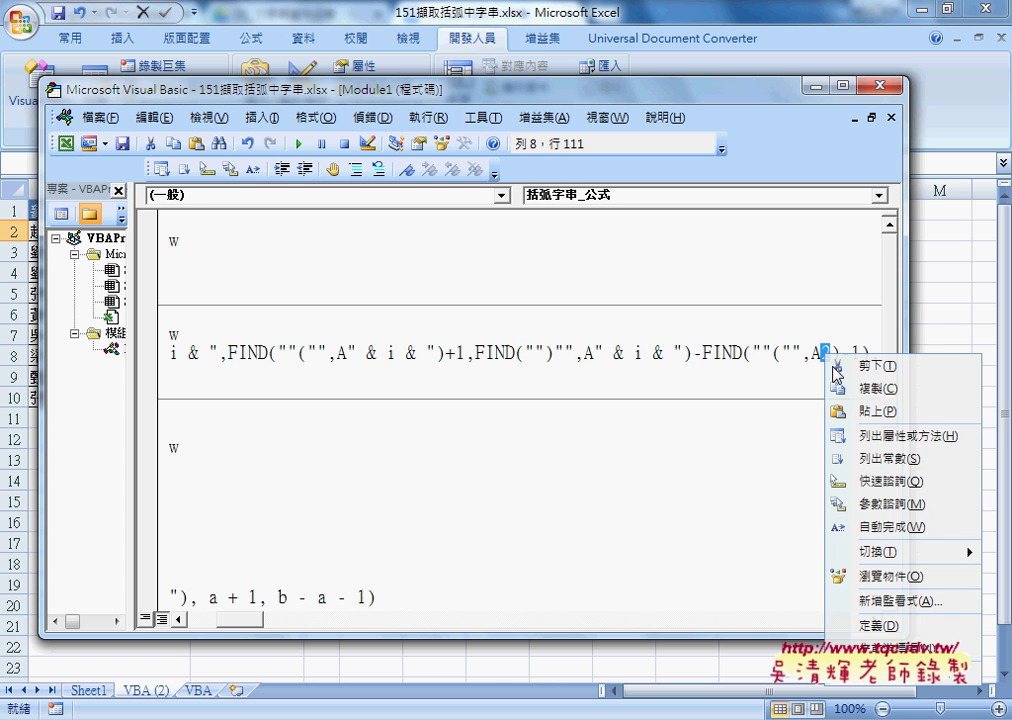
{"action": "left_click", "coordinate": [866, 411]}
{"action": "left_click_drag", "start_coordinate": [262, 620], "coordinate": [208, 620]}
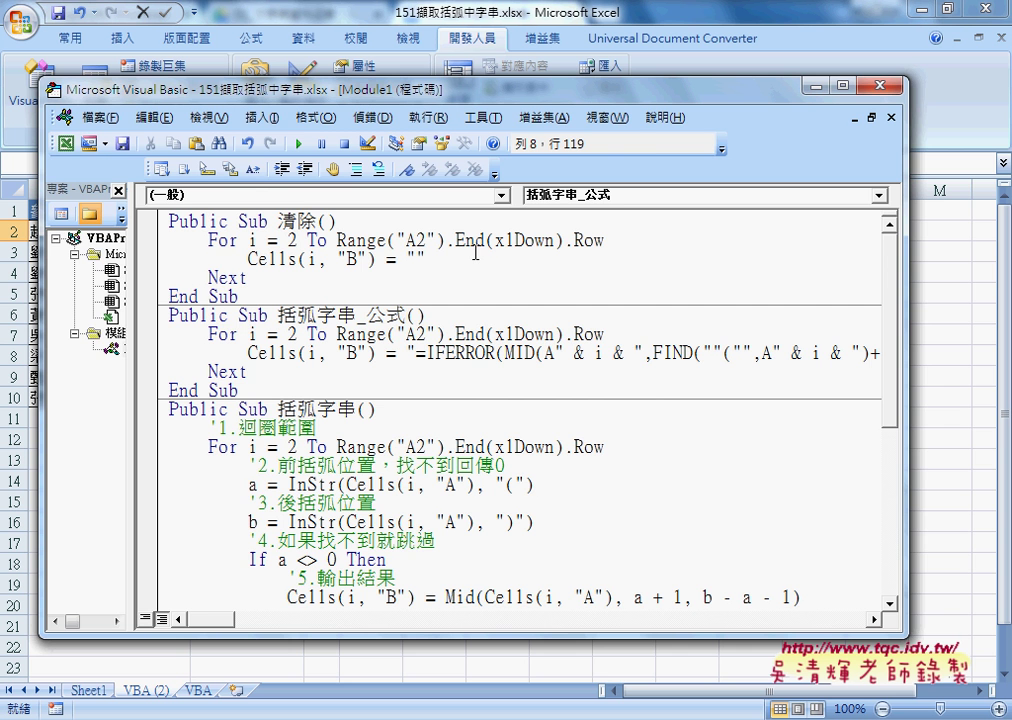
Run the updated formula macro and check the formulas in B3 through B10.
{"action": "left_click_drag", "start_coordinate": [455, 95], "coordinate": [823, 110]}
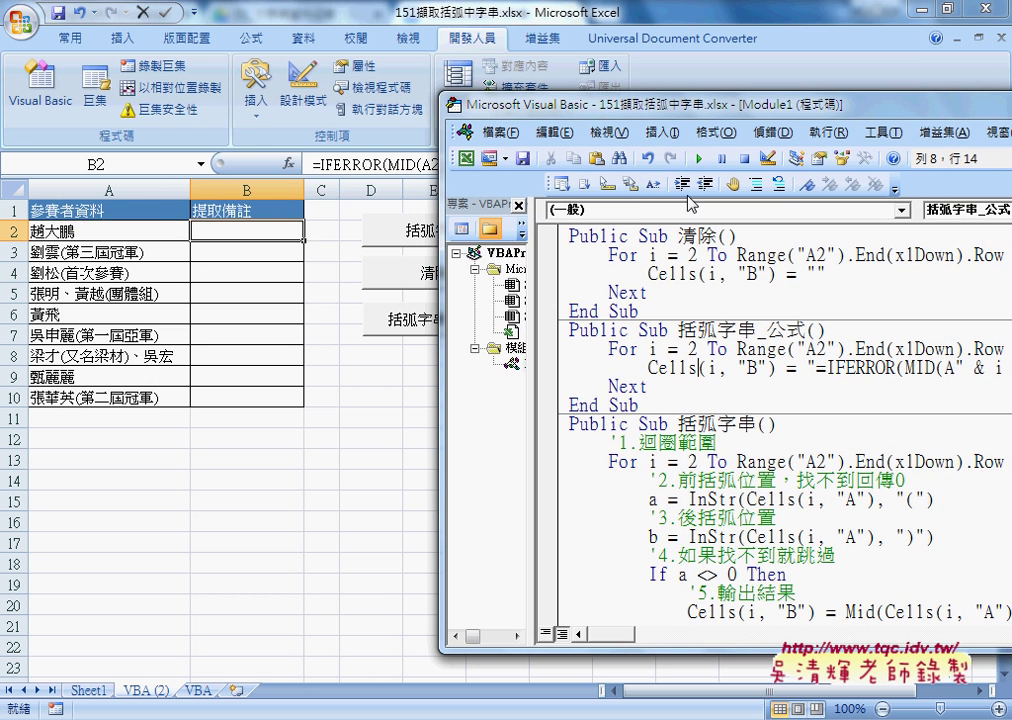
{"action": "left_click", "coordinate": [699, 162]}
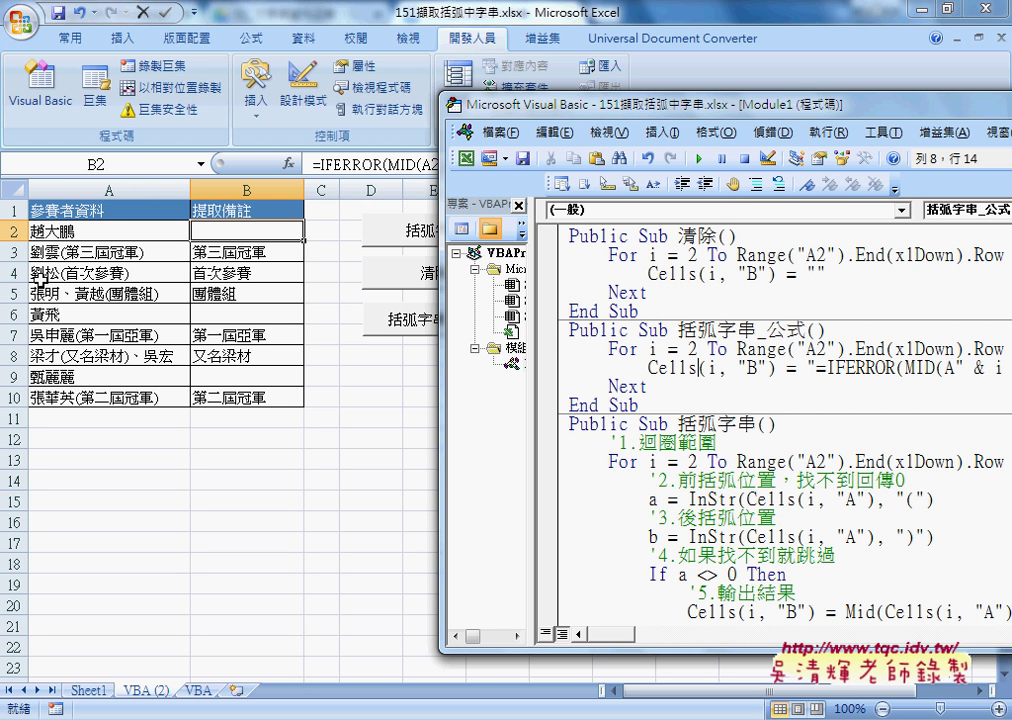
{"action": "left_click", "coordinate": [244, 255]}
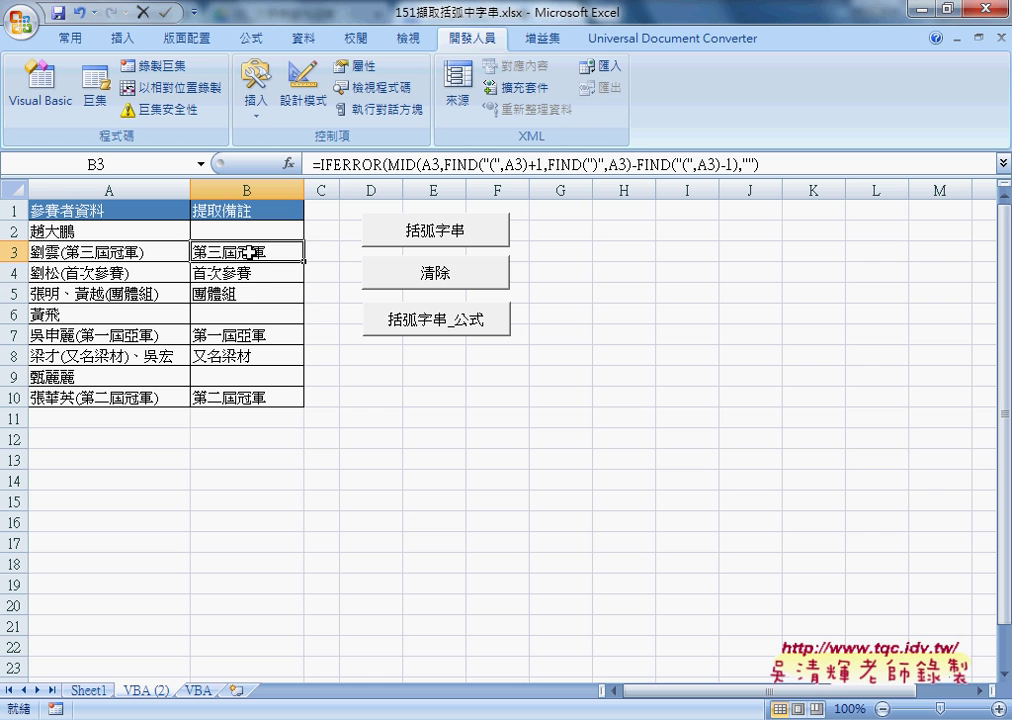
{"action": "left_click", "coordinate": [267, 272]}
{"action": "left_click", "coordinate": [278, 292]}
{"action": "left_click", "coordinate": [255, 315]}
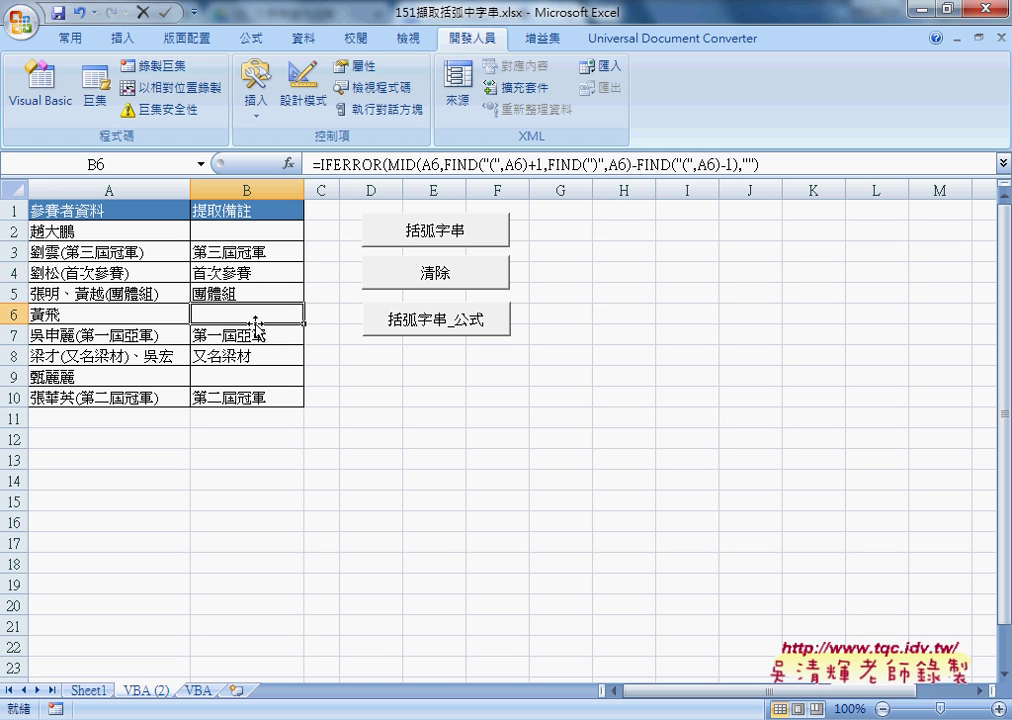
{"action": "left_click", "coordinate": [263, 335]}
{"action": "left_click", "coordinate": [258, 357]}
{"action": "left_click", "coordinate": [260, 377]}
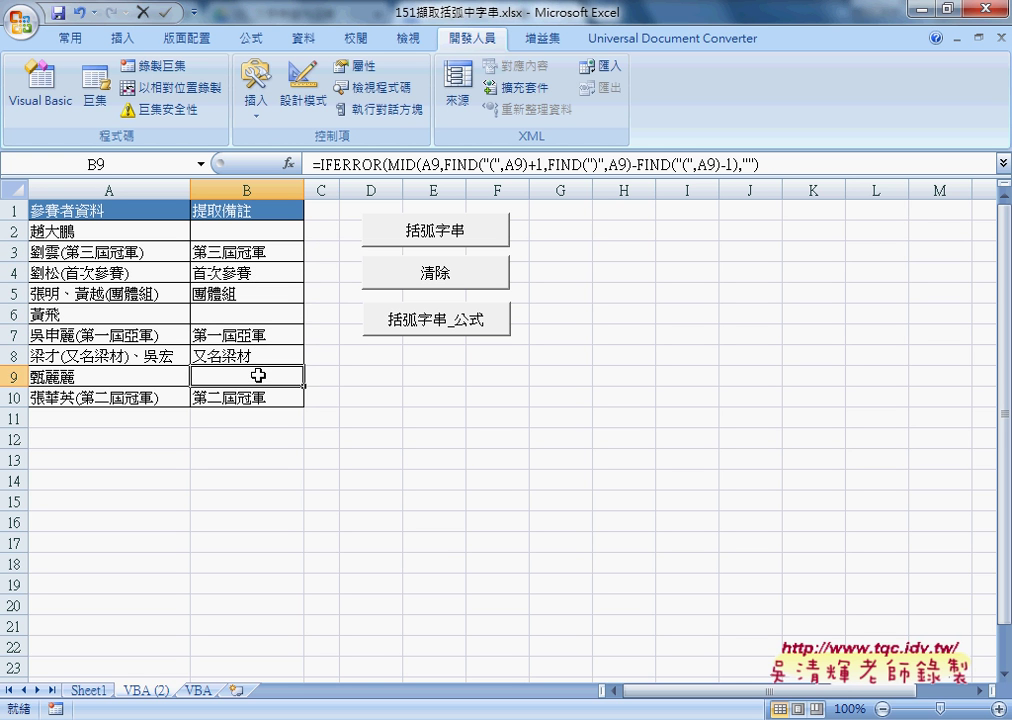
{"action": "left_click", "coordinate": [268, 397]}
Recheck the formulas in B2 through B7, then clear column B with 清除.
{"action": "left_click", "coordinate": [272, 232]}
{"action": "left_click", "coordinate": [270, 251]}
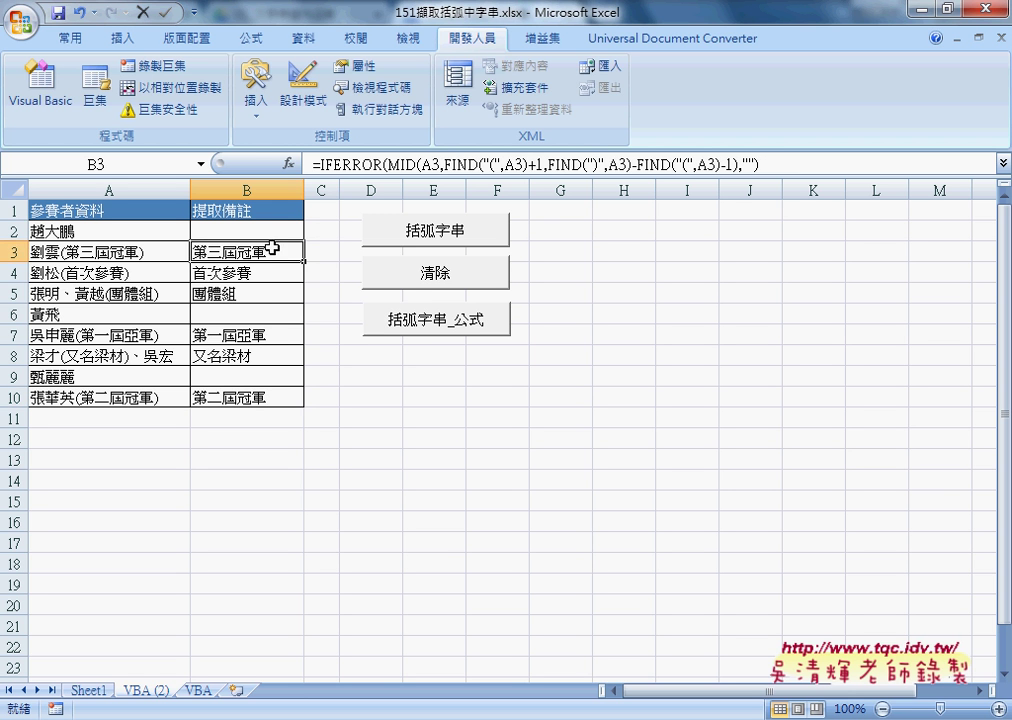
{"action": "left_click", "coordinate": [268, 272]}
{"action": "left_click", "coordinate": [268, 293]}
{"action": "left_click", "coordinate": [264, 315]}
{"action": "left_click", "coordinate": [263, 335]}
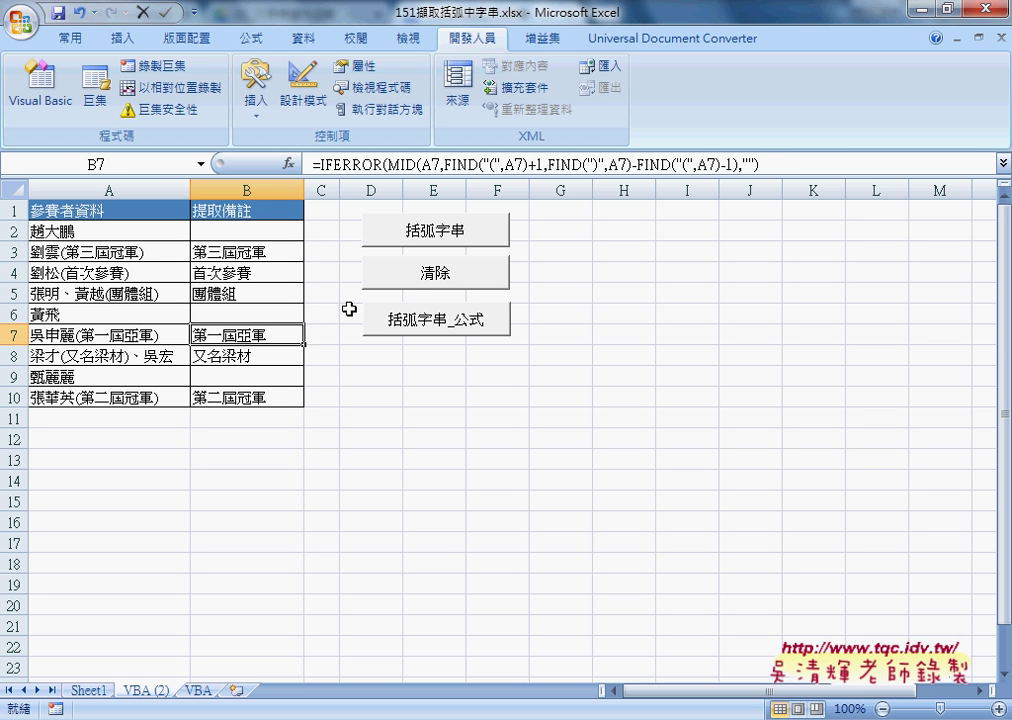
{"action": "left_click", "coordinate": [427, 273]}
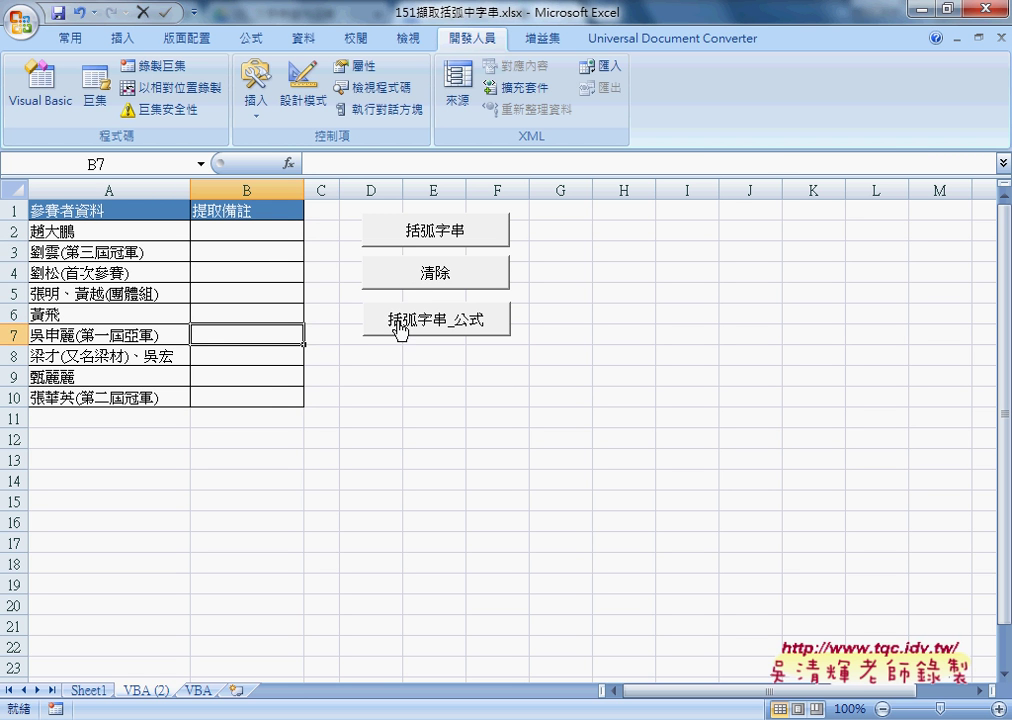
Fill column B with 括弧字串_公式, inspect B3's formula, then rerun with 括弧字串 as plain values.
{"action": "left_click", "coordinate": [458, 322]}
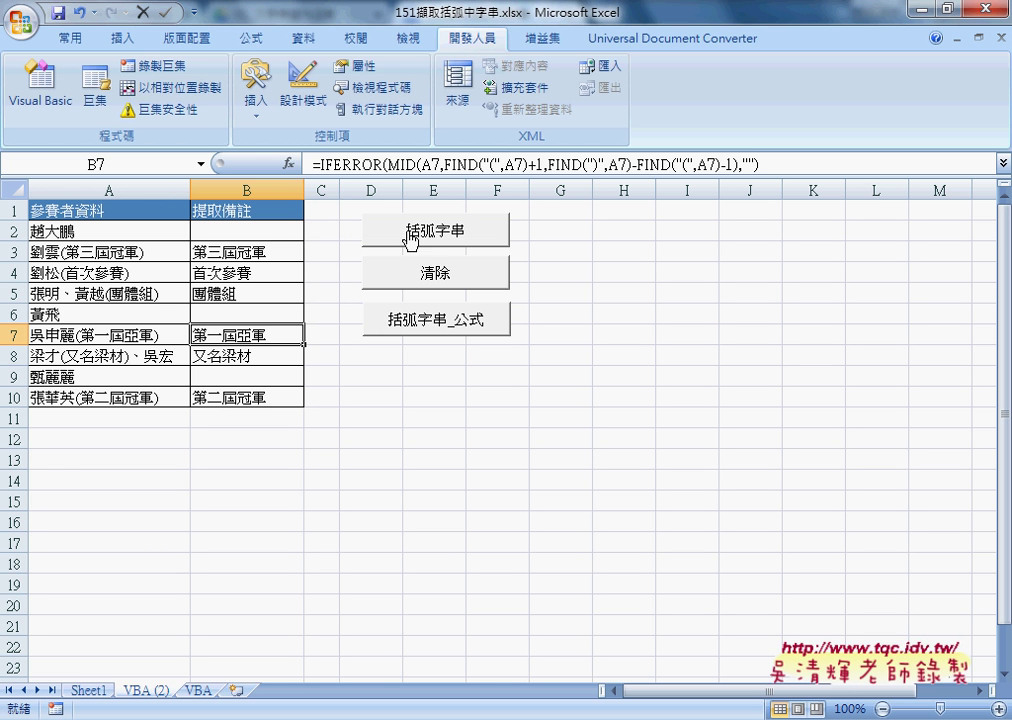
{"action": "left_click", "coordinate": [259, 249]}
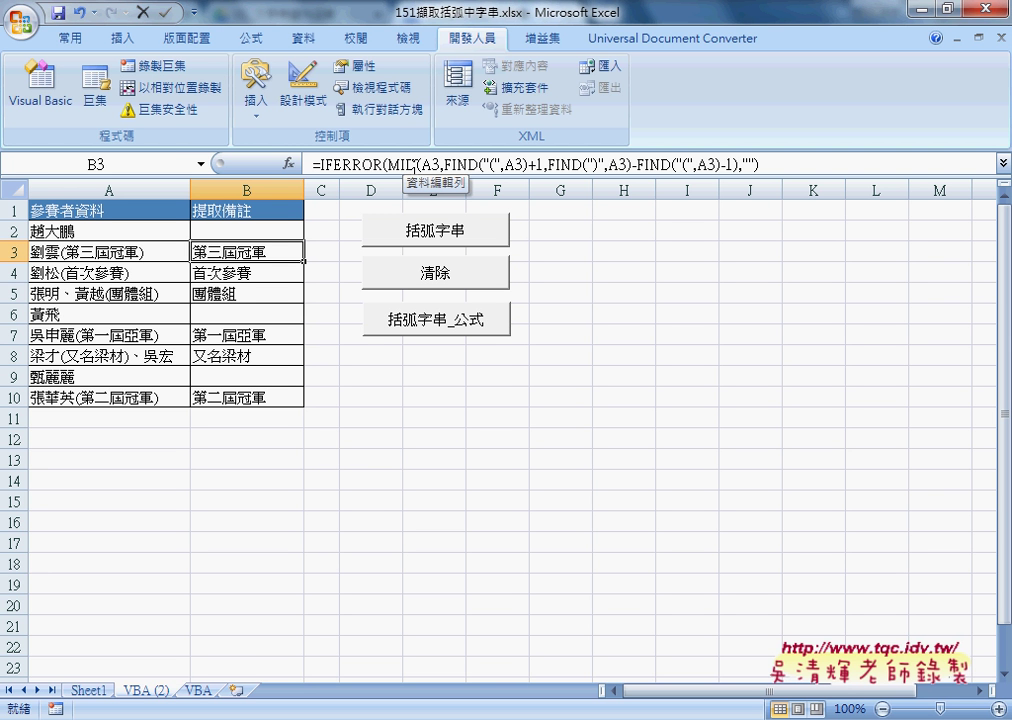
{"action": "left_click", "coordinate": [437, 236]}
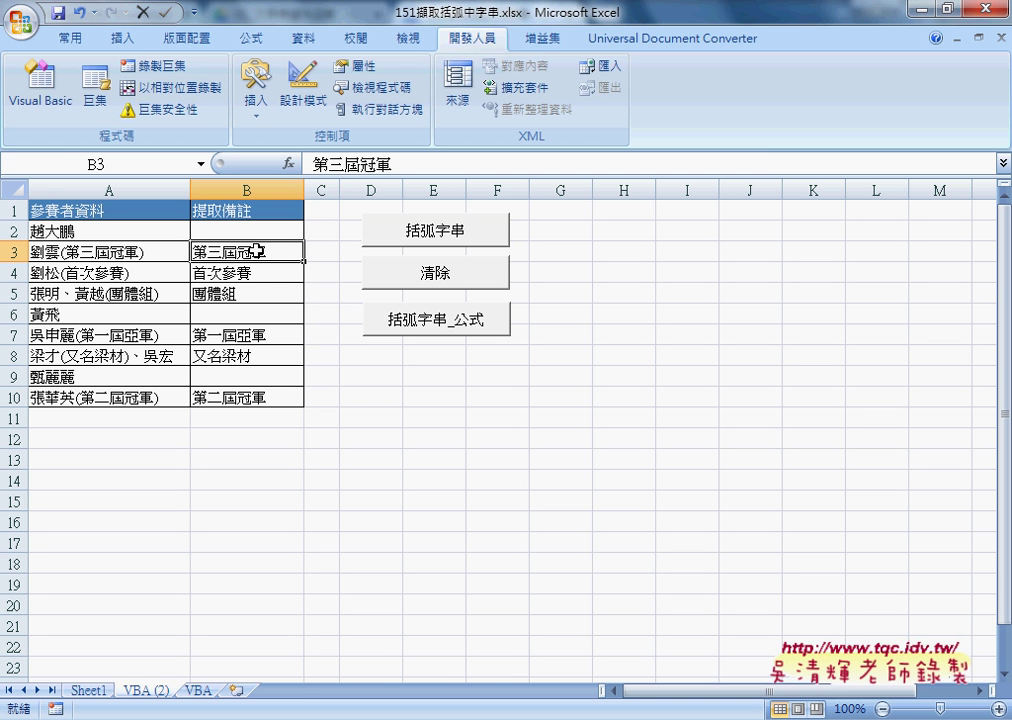
Clear column B, refill it with 括弧字串_公式 formulas, and return to the VBA editor.
{"action": "left_click", "coordinate": [431, 278]}
{"action": "left_click", "coordinate": [441, 322]}
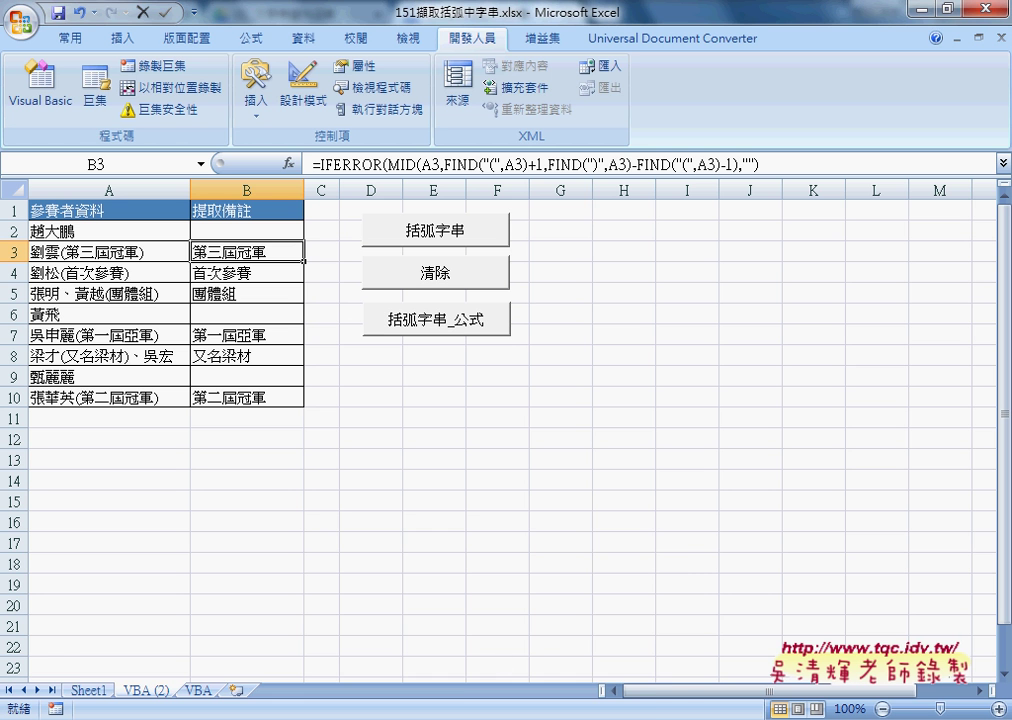
{"action": "mouse_move", "coordinate": [456, 716]}
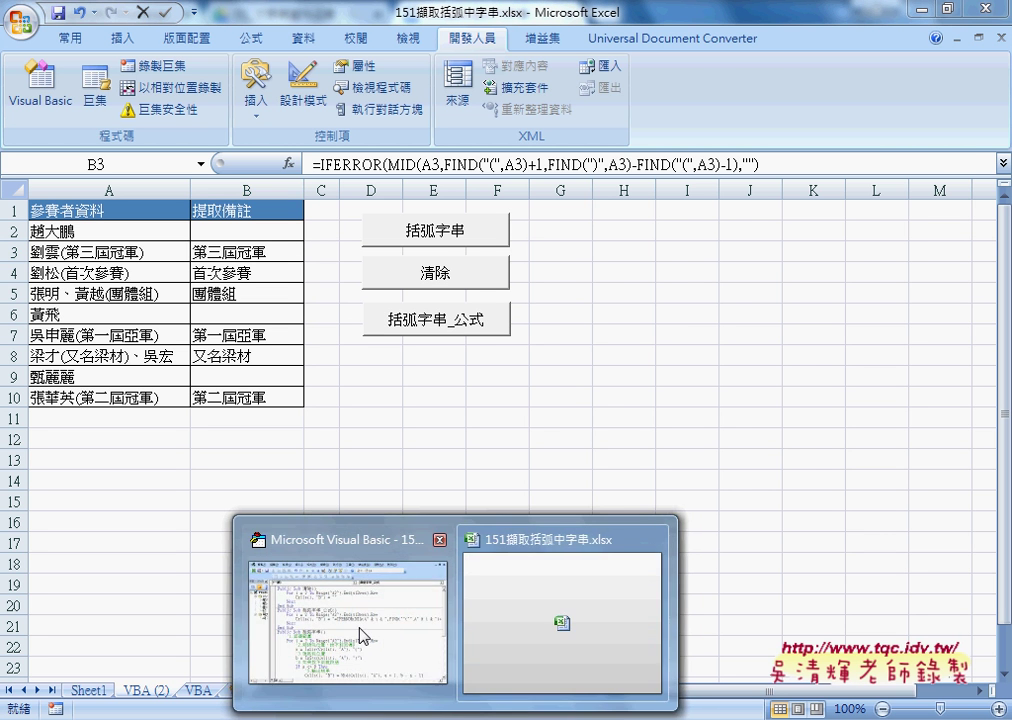
{"action": "left_click", "coordinate": [359, 627]}
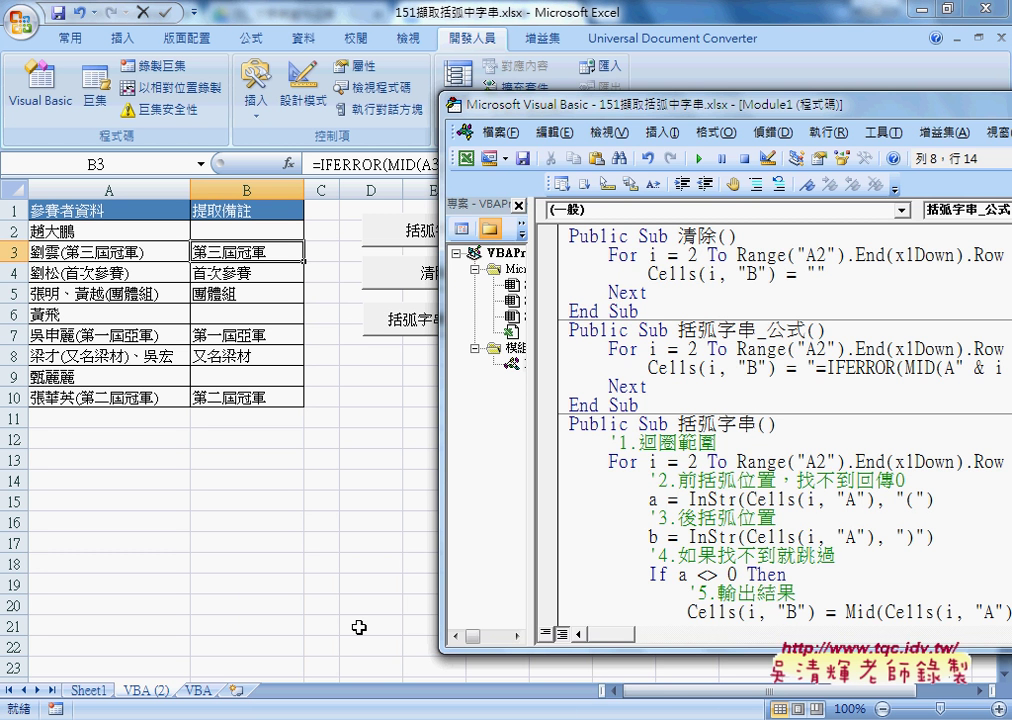